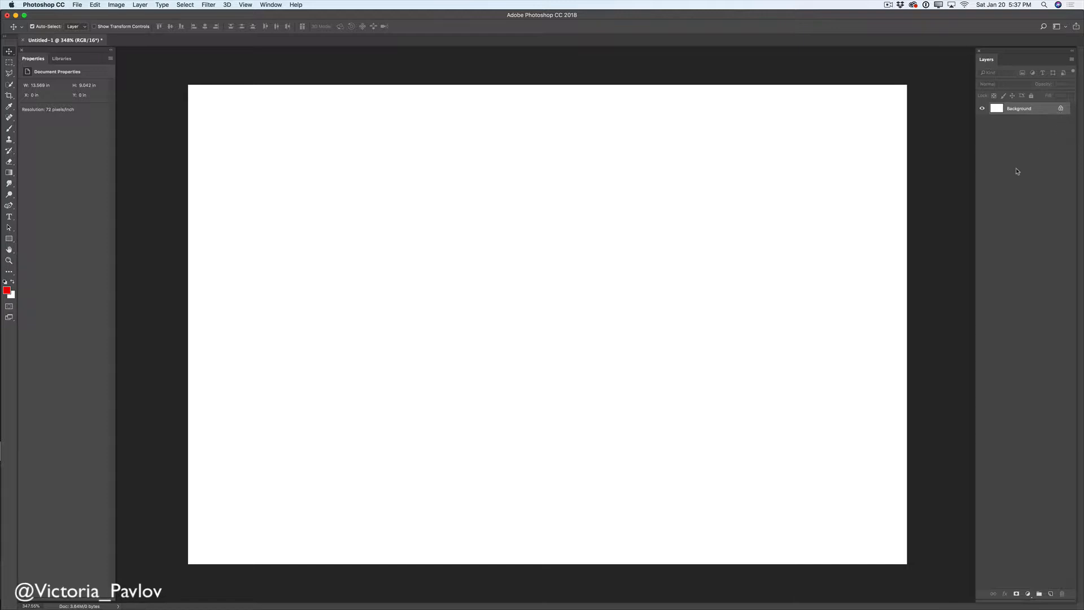
# On a new layer, draw a rectangle covering the whole canvas with a dark red fill and no stroke.
pyautogui.click(1051, 593)
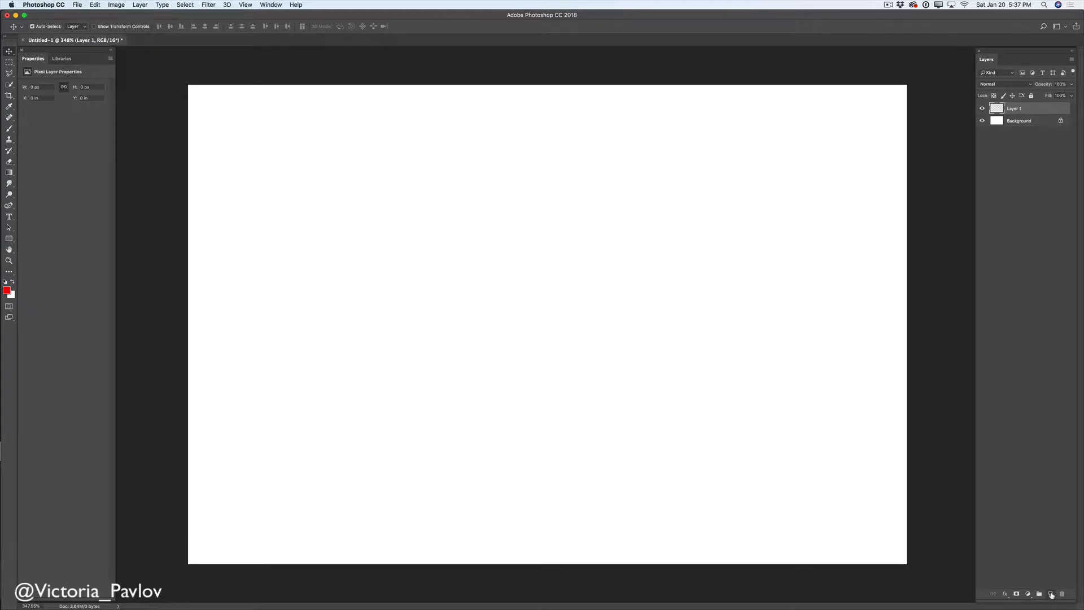
pyautogui.click(10, 239)
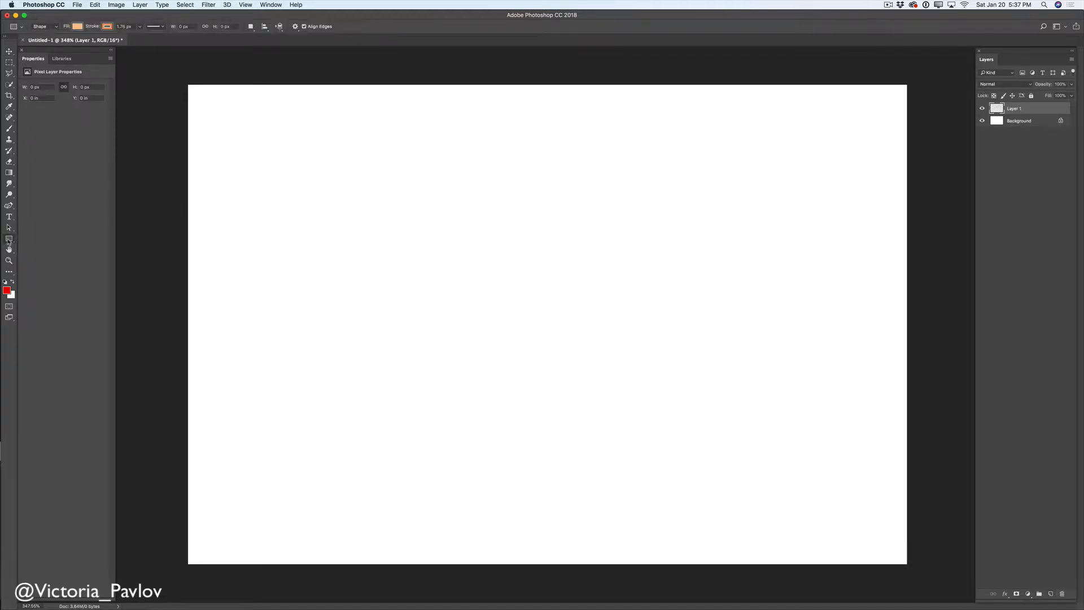
pyautogui.click(28, 237)
pyautogui.click(105, 27)
pyautogui.click(71, 43)
pyautogui.click(78, 26)
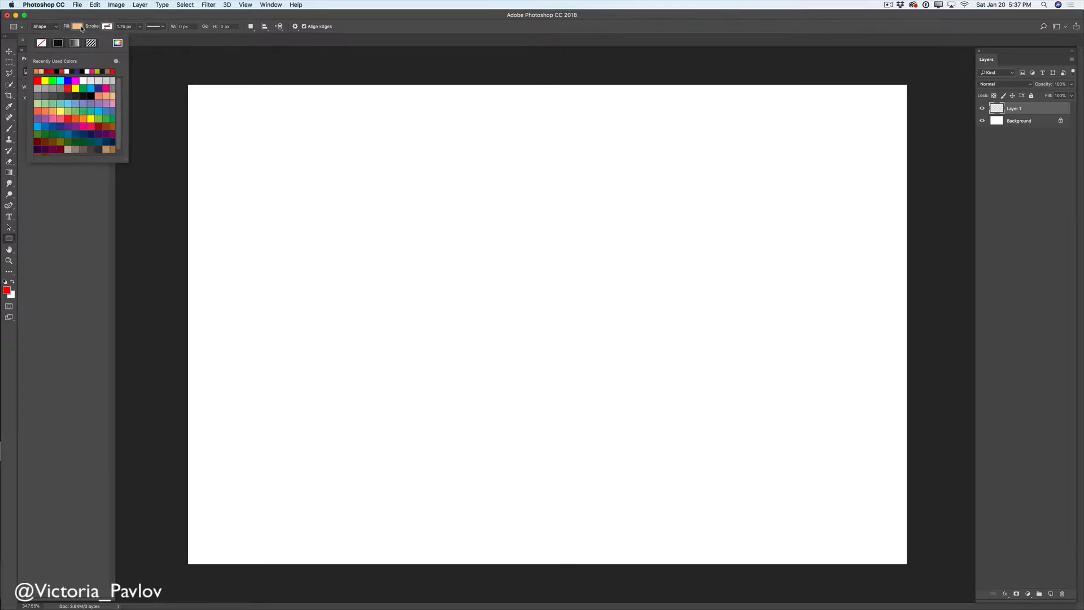
pyautogui.click(50, 69)
pyautogui.moveTo(185, 83); pyautogui.dragTo(910, 568)
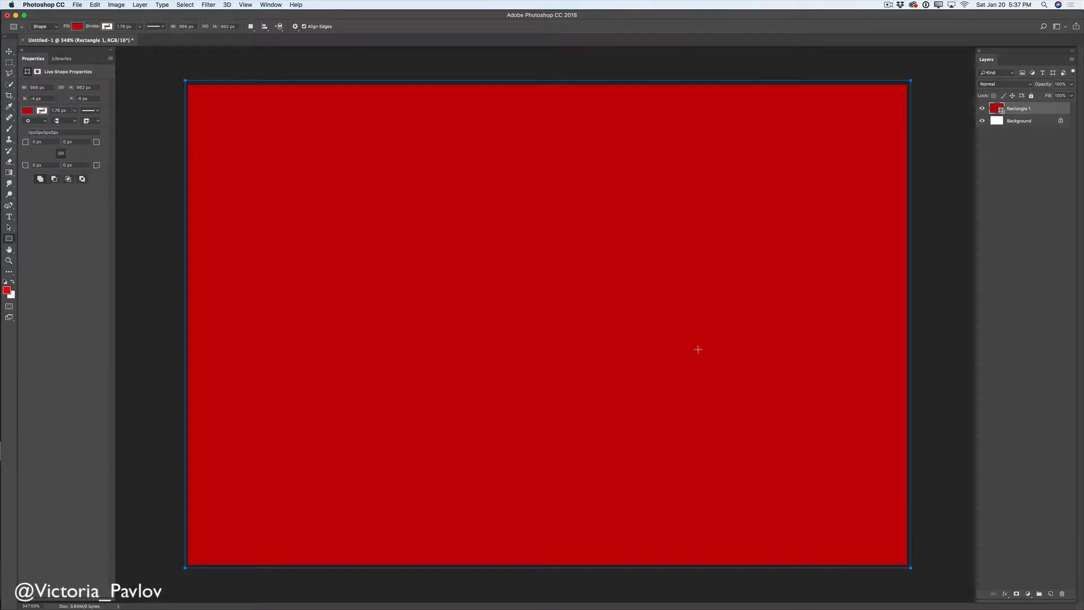
# Rename the red rectangle's layer "Background Red".
pyautogui.doubleClick(1014, 109)
pyautogui.write('Background Red')
pyautogui.press('Return')
# Add a new layer and set the Curvature Pen tool to a light orange fill with a darker orange stroke.
pyautogui.click(1051, 593)
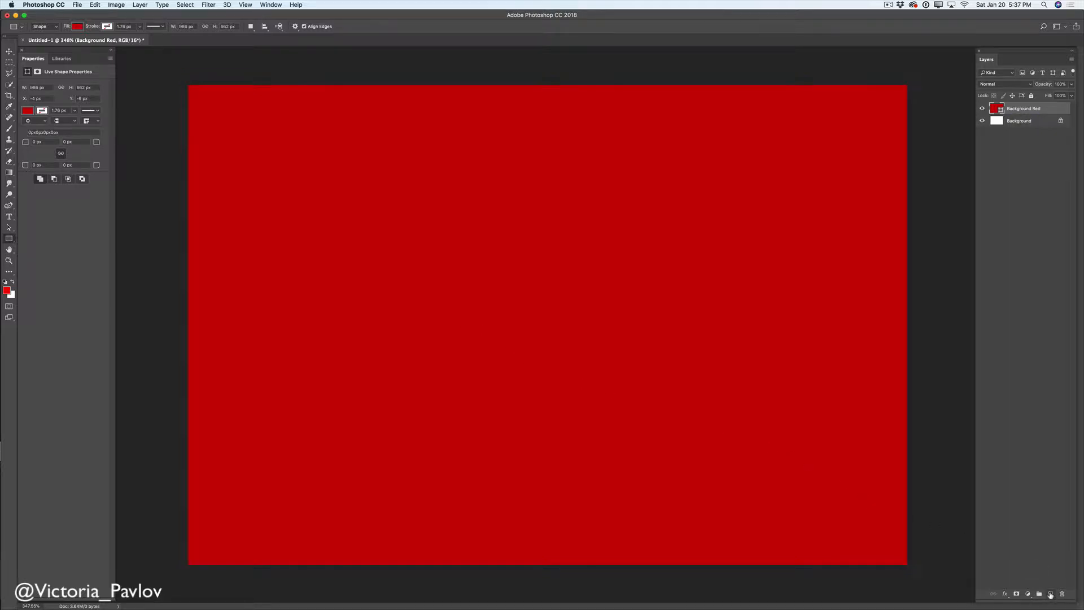
pyautogui.click(7, 206)
pyautogui.moveTo(8, 207); pyautogui.dragTo(41, 220)
pyautogui.click(77, 26)
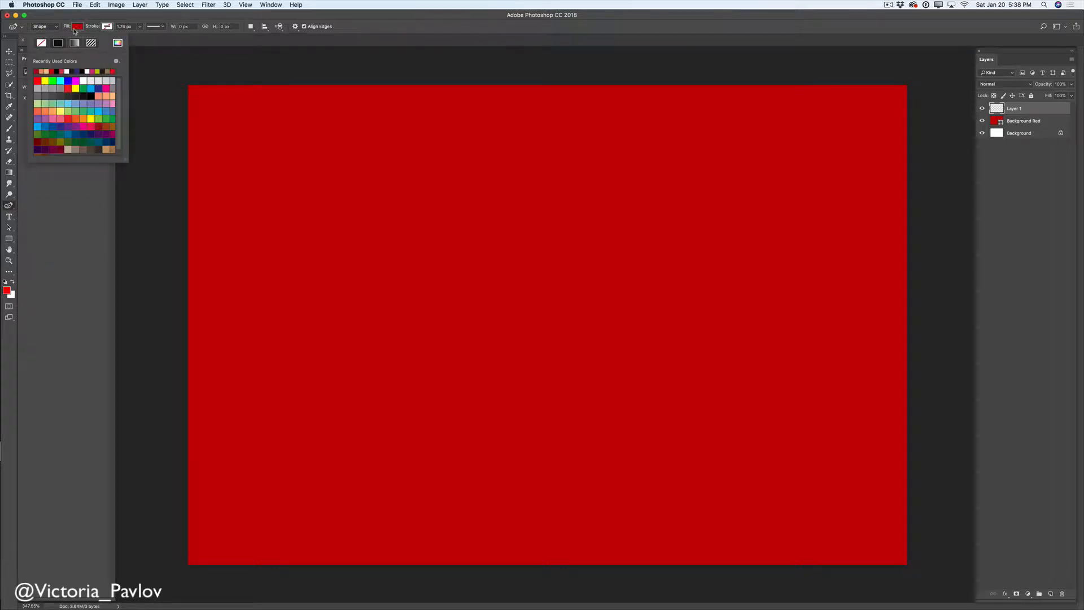
pyautogui.click(47, 70)
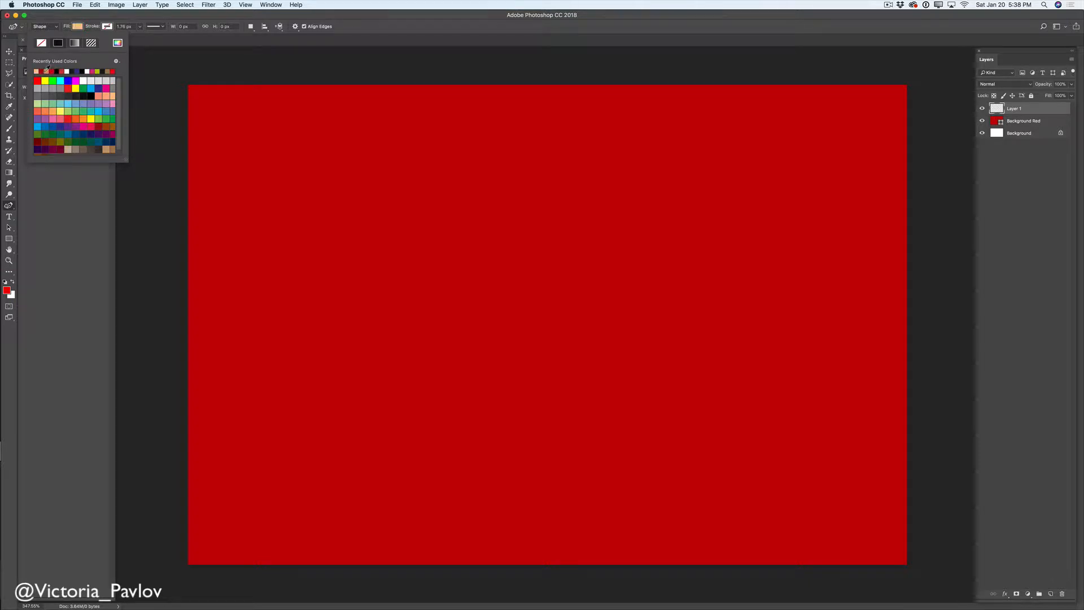
pyautogui.click(107, 27)
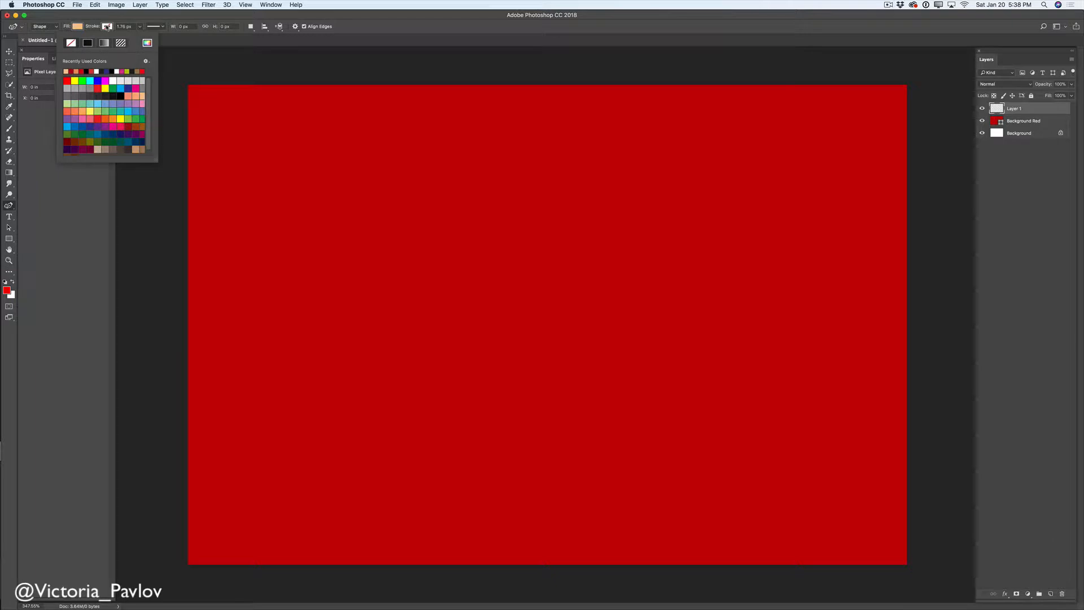
pyautogui.click(78, 70)
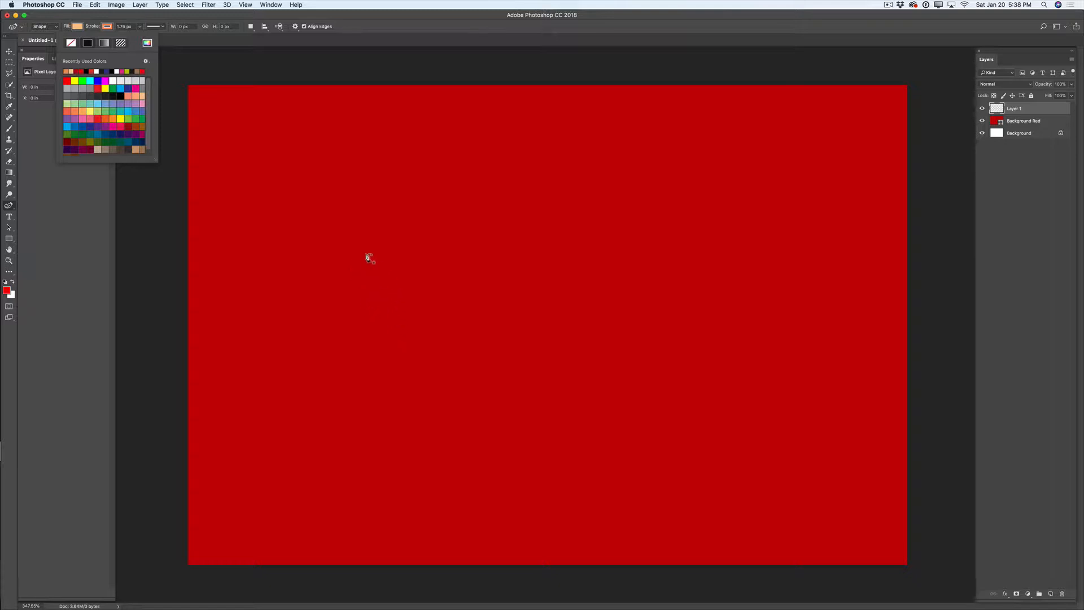
# Draw the envelope body as a closed rectangular shape about 505 by 350 px in the canvas's lower middle, then straighten its upper-left corner.
pyautogui.click(363, 287)
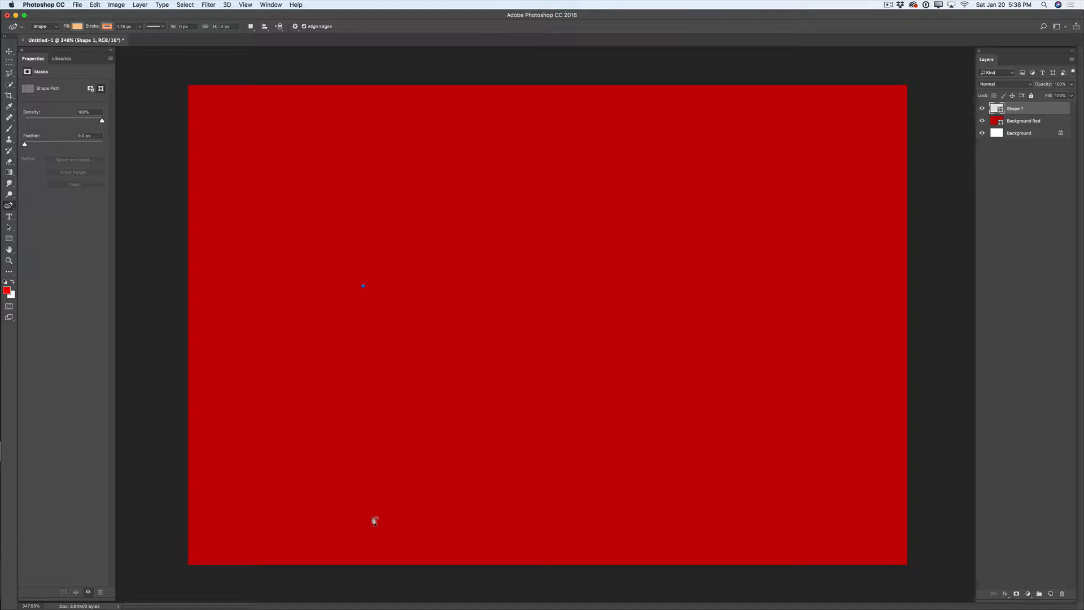
pyautogui.click(364, 537)
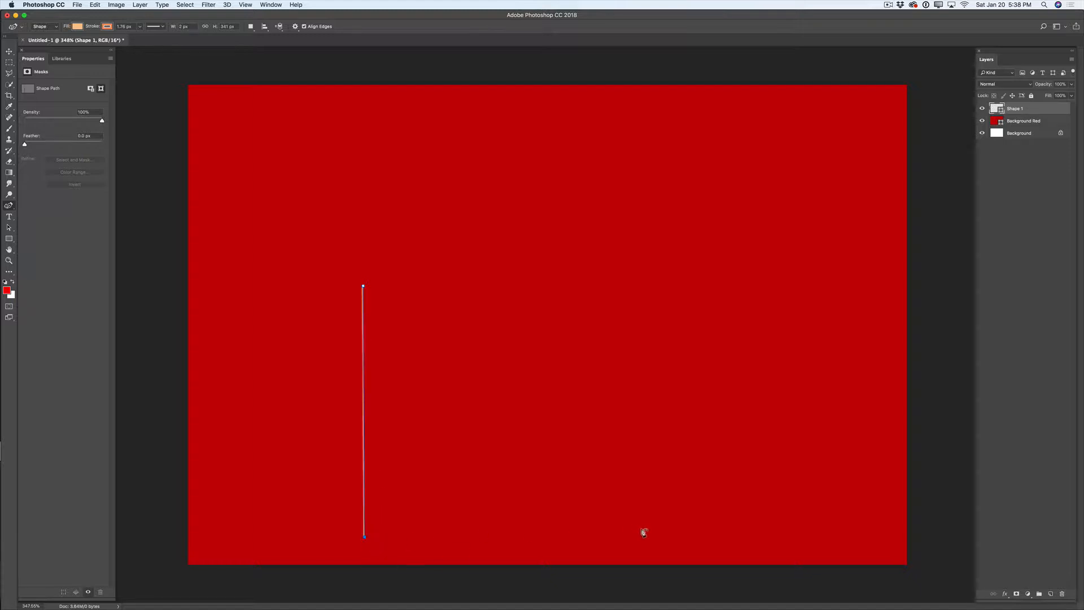
pyautogui.click(734, 536)
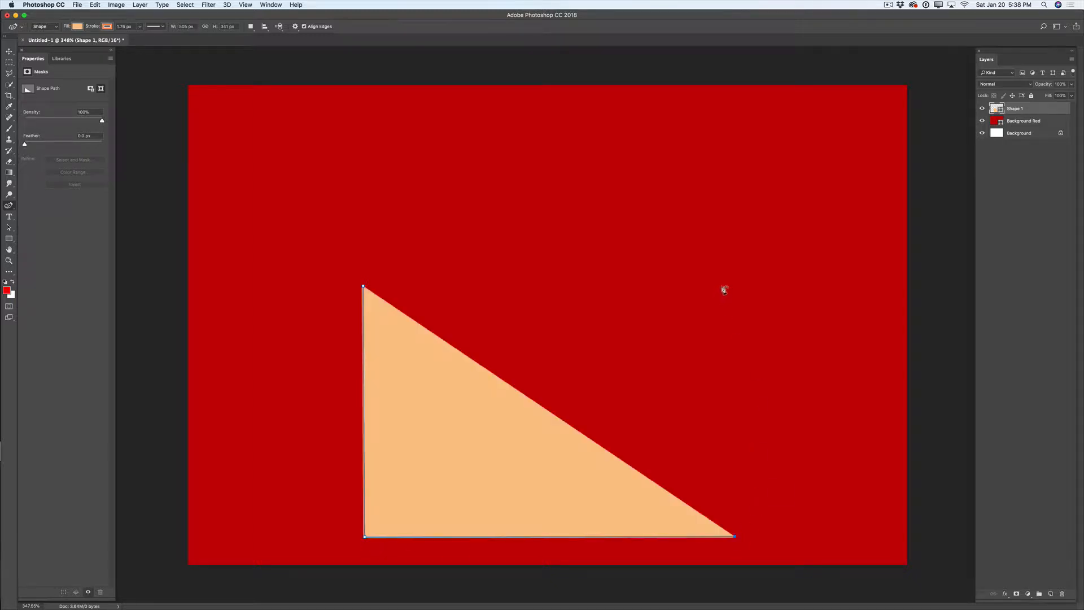
pyautogui.click(734, 280)
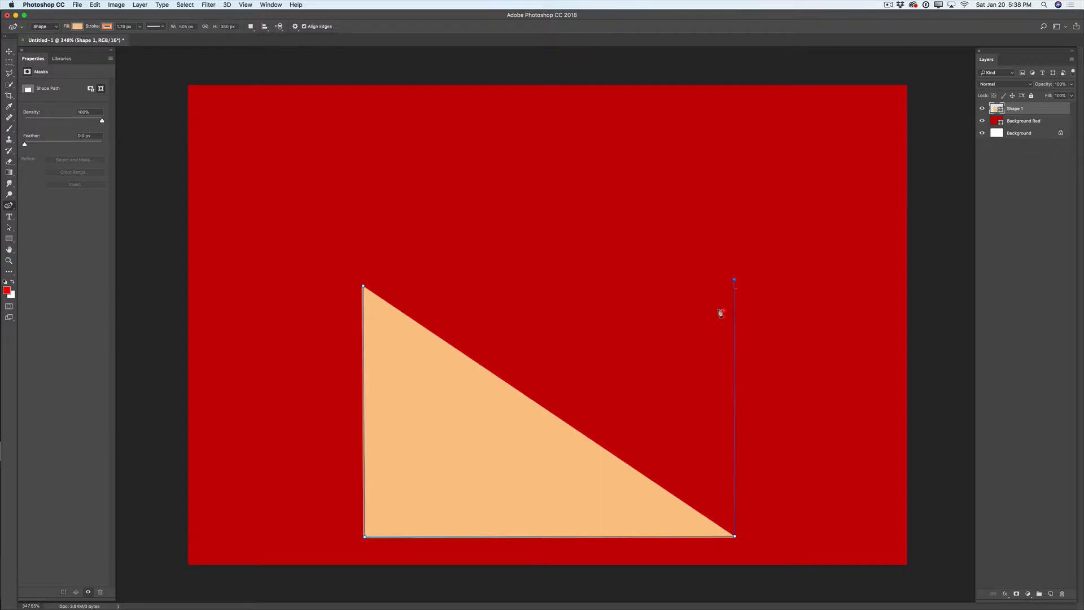
pyautogui.click(363, 286)
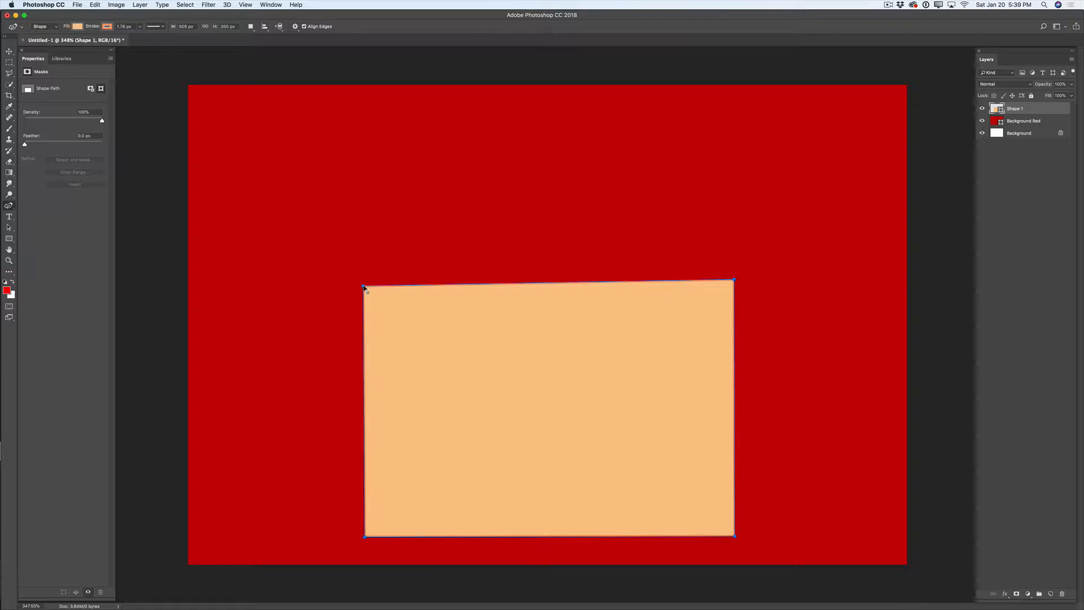
pyautogui.moveTo(365, 287); pyautogui.dragTo(365, 285)
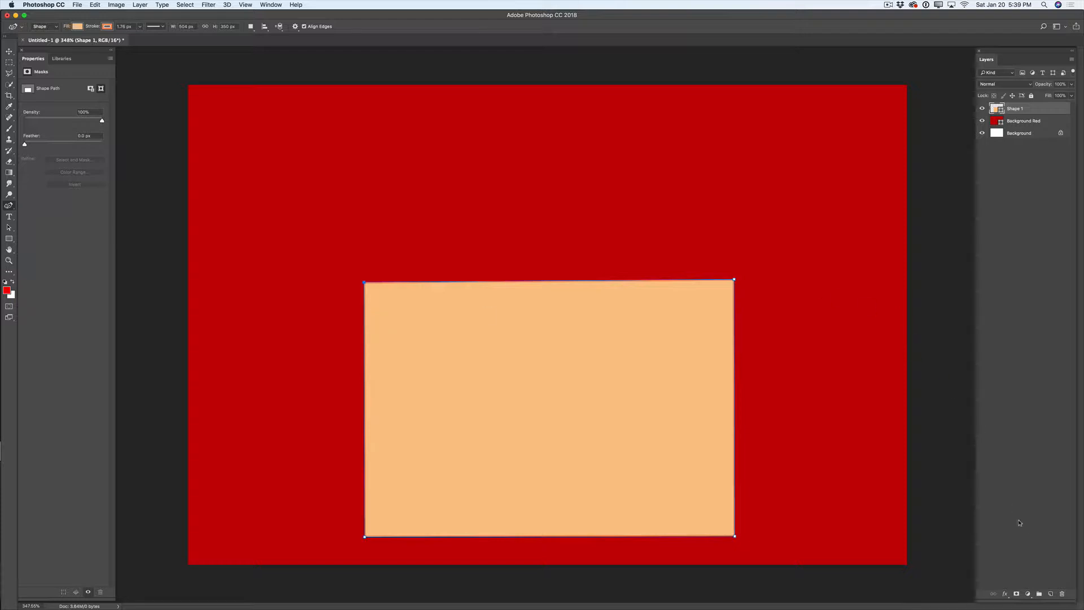
# On a new layer, draw the envelope's left flap as a triangle from the body's two left corners to its centre, about 260 by 344 px.
pyautogui.click(1050, 593)
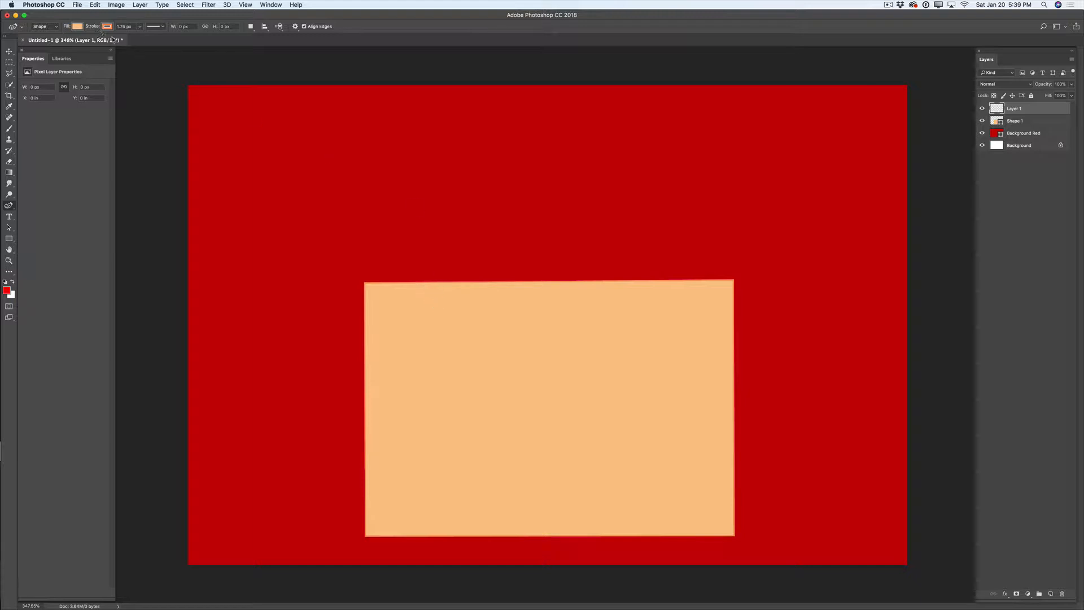
pyautogui.click(364, 283)
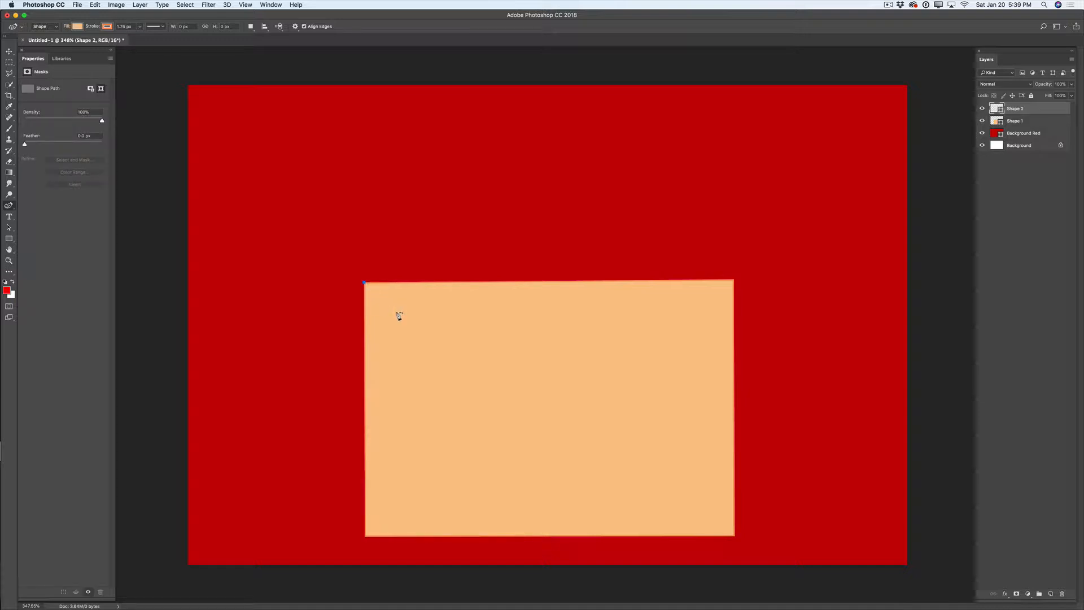
pyautogui.click(555, 405)
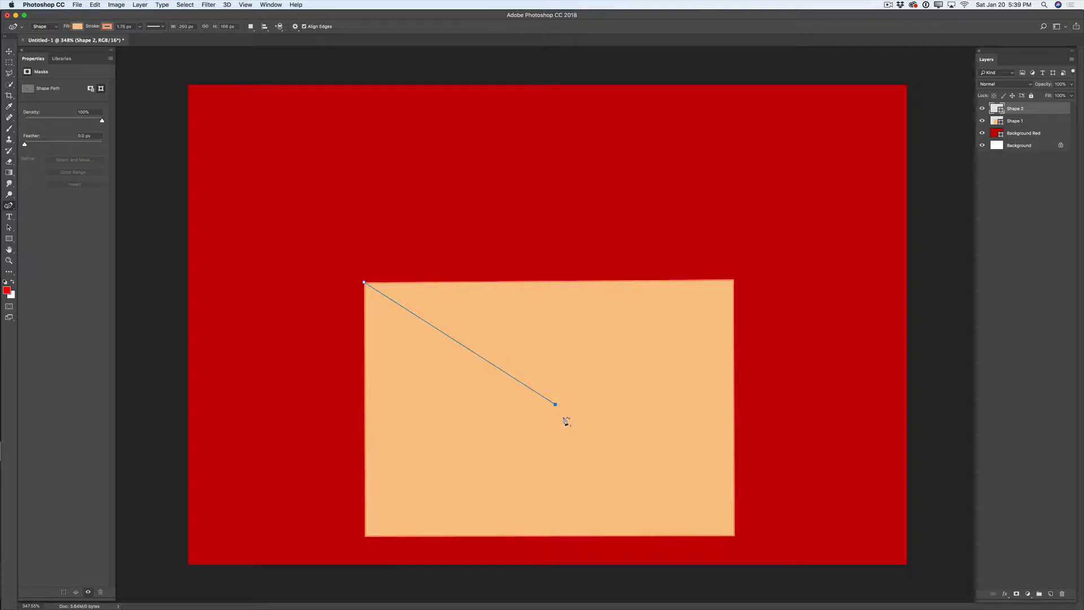
pyautogui.click(366, 536)
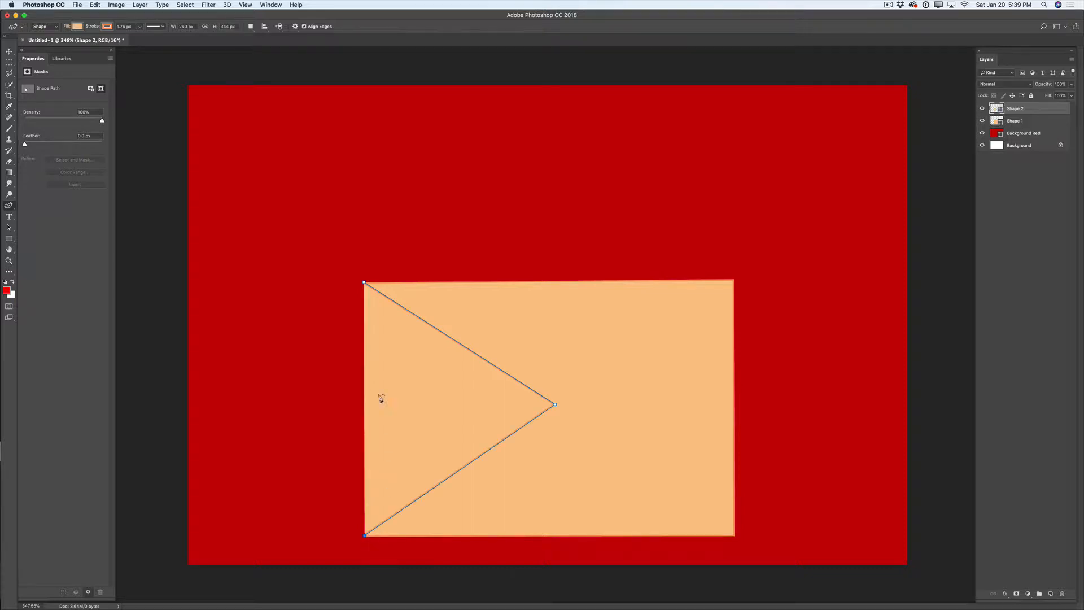
pyautogui.click(365, 283)
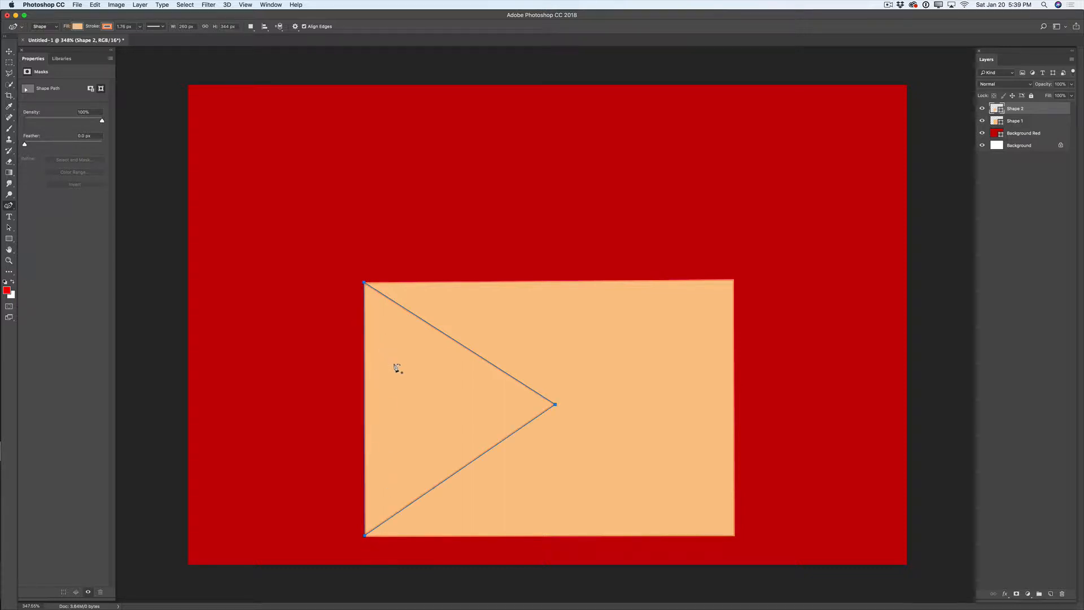
# On a new layer, draw the right flap as a triangle from the body's right corners to just beside the left flap's tip, about 235 by 346 px.
pyautogui.click(1051, 594)
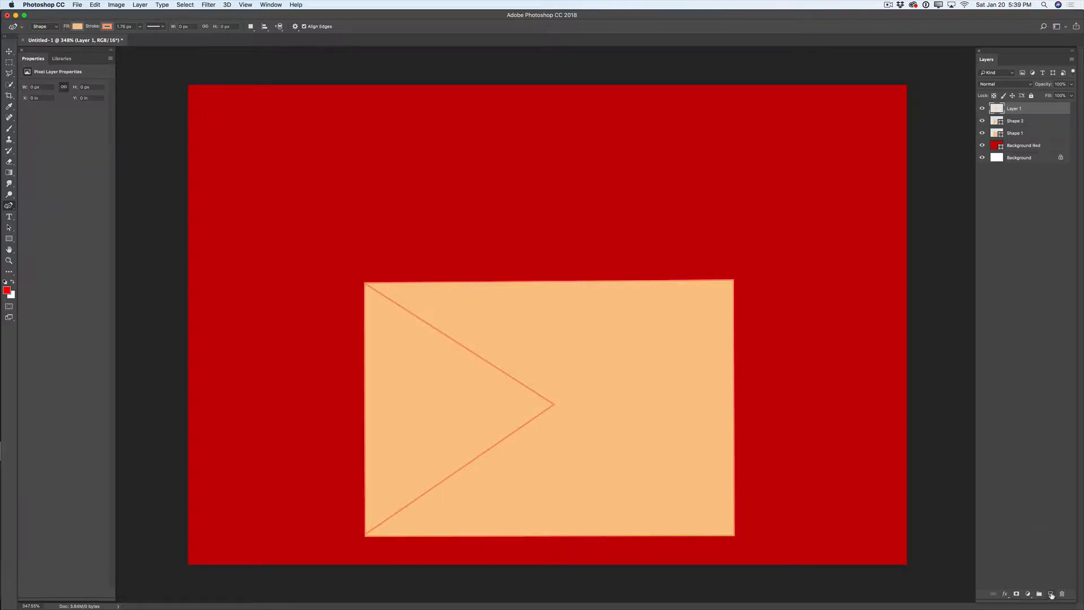
pyautogui.click(734, 281)
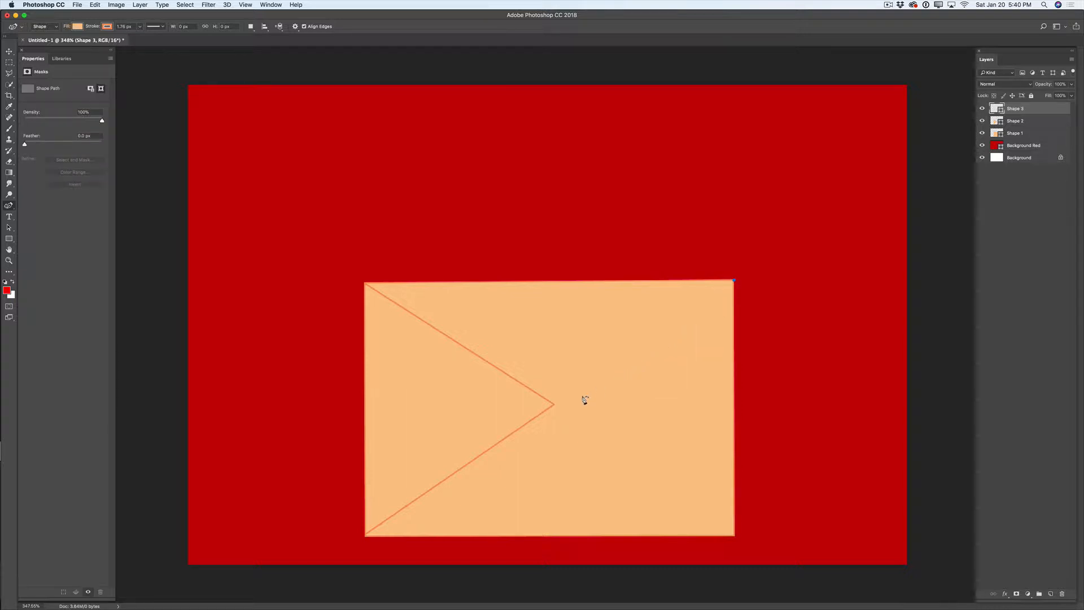
pyautogui.click(562, 405)
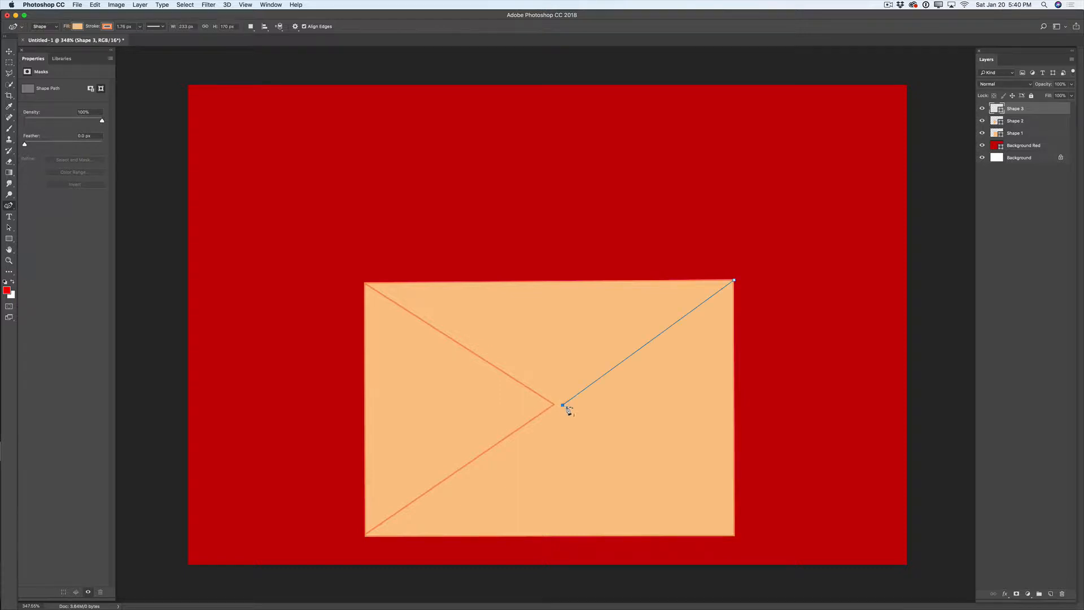
pyautogui.click(735, 535)
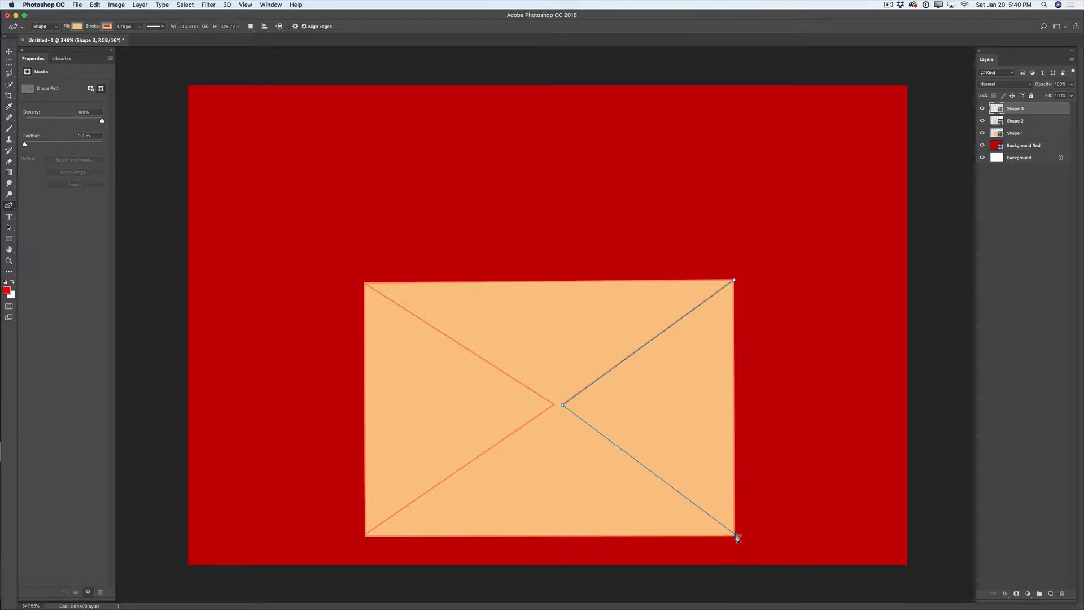
pyautogui.click(734, 280)
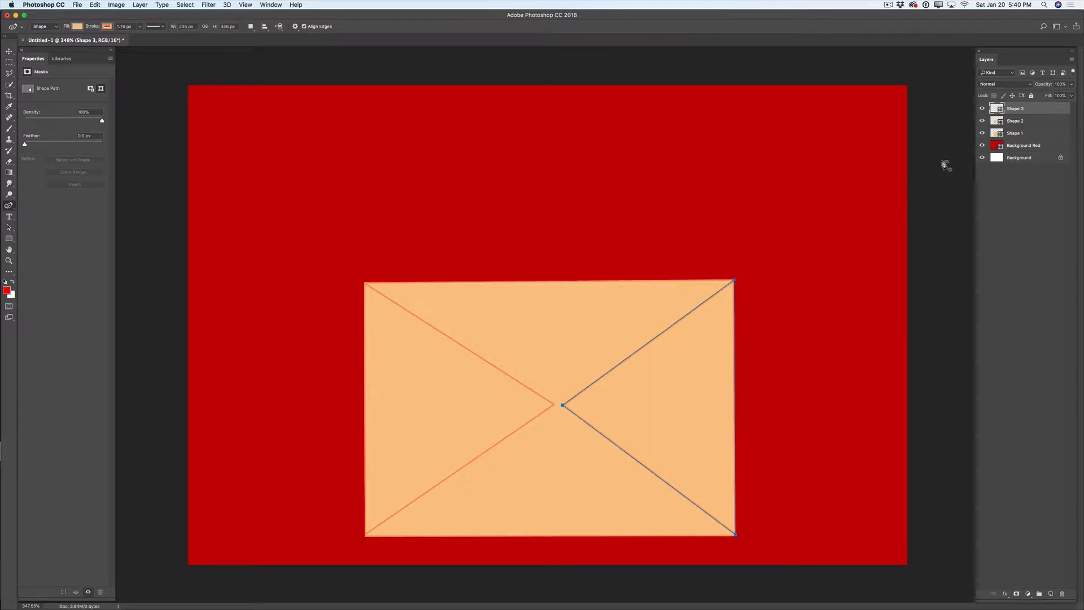
# On a new layer directly above Background Red, draw the open top flap as a triangle rising from the body's upper corners, about 503 by 238 px.
pyautogui.click(1029, 147)
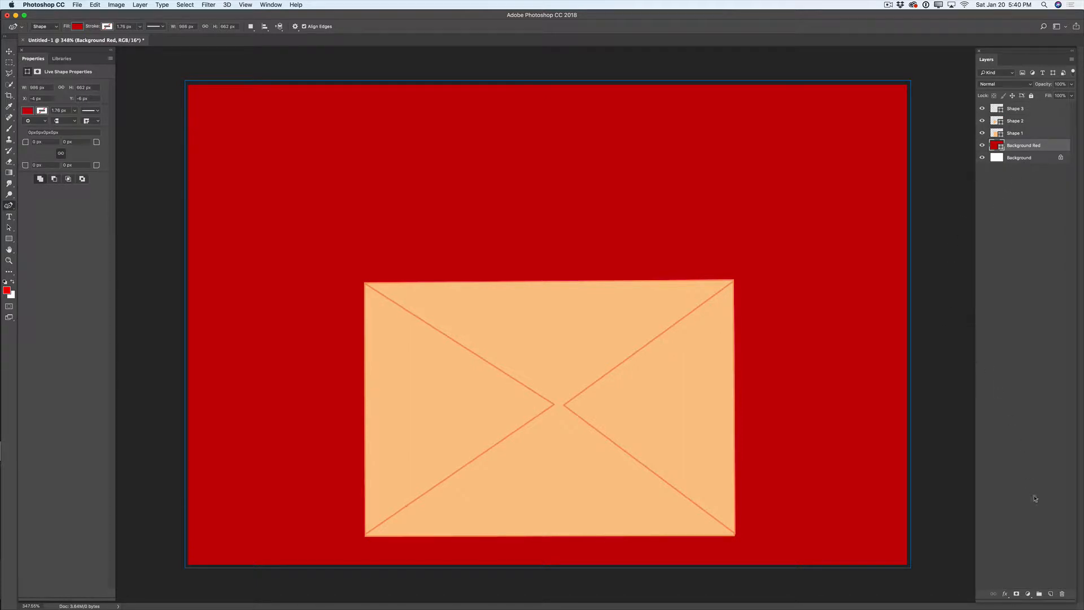
pyautogui.click(1049, 594)
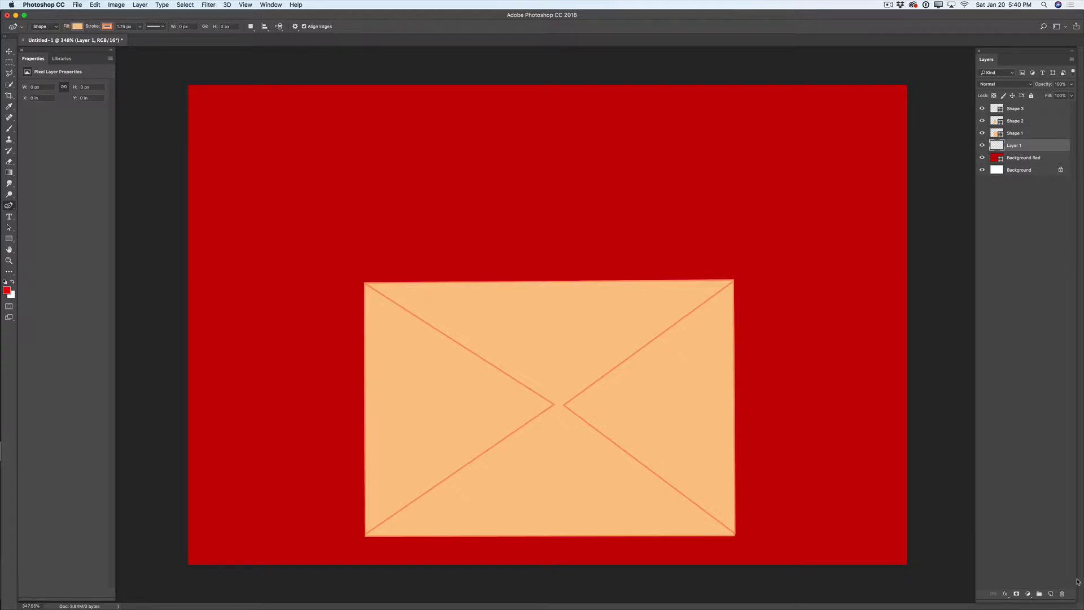
pyautogui.click(364, 282)
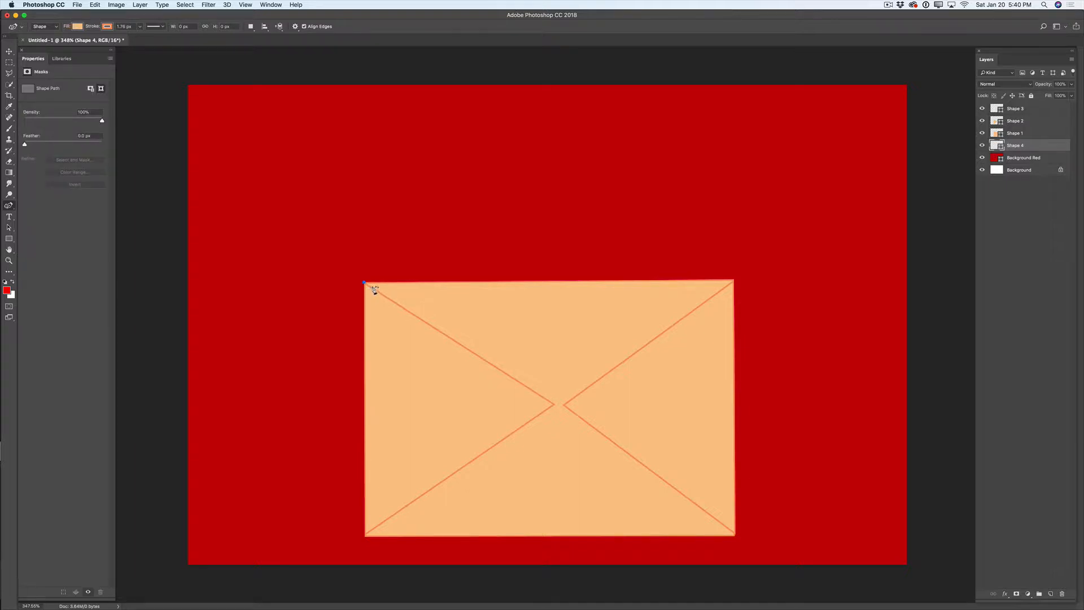
pyautogui.click(545, 106)
pyautogui.click(734, 280)
pyautogui.click(364, 281)
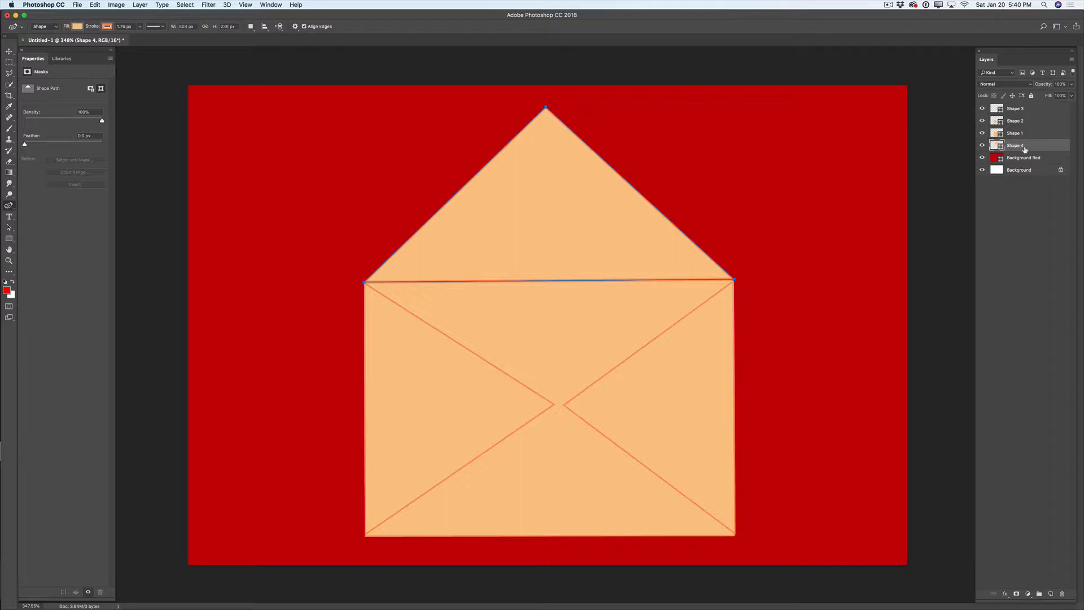
# Group the four envelope shape layers into a group named "Main Shape" with the Normal blending mode.
pyautogui.keyDown('shift'); pyautogui.click(1018, 109); pyautogui.keyUp('shift')
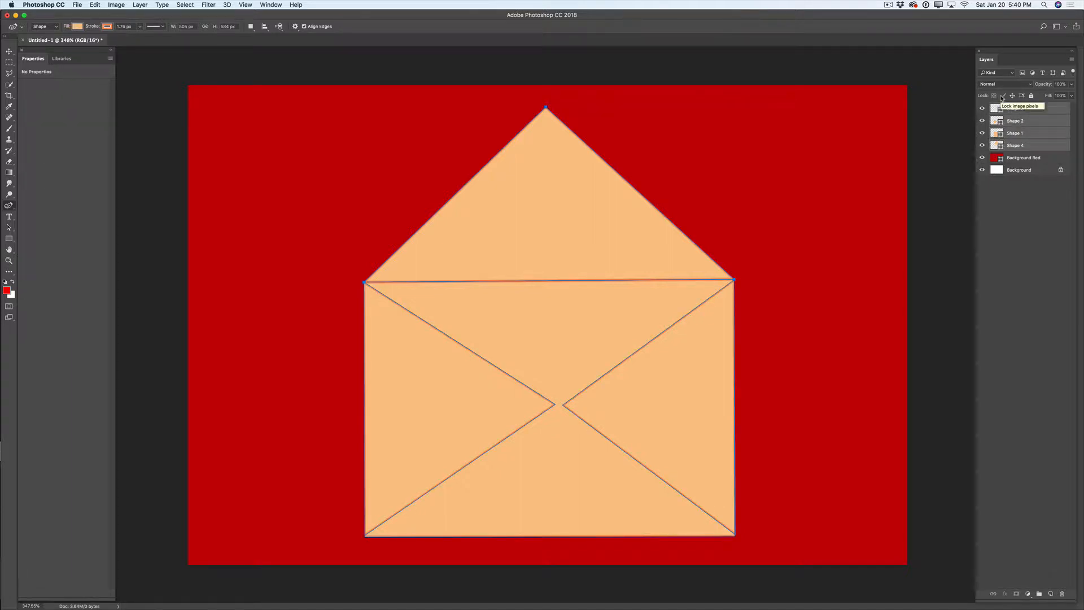
pyautogui.rightClick(1034, 137)
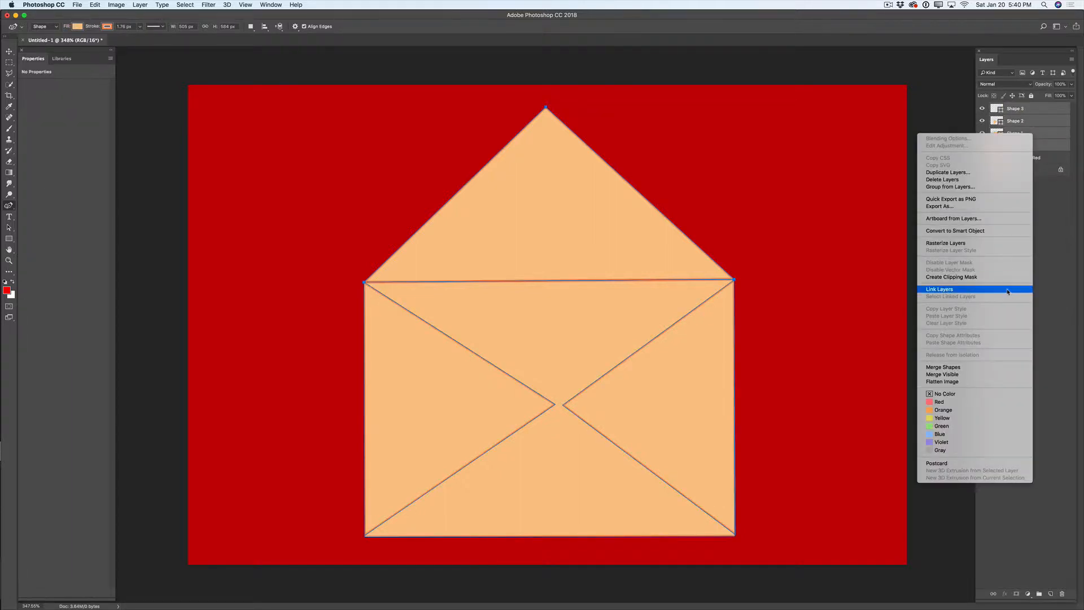
pyautogui.click(954, 187)
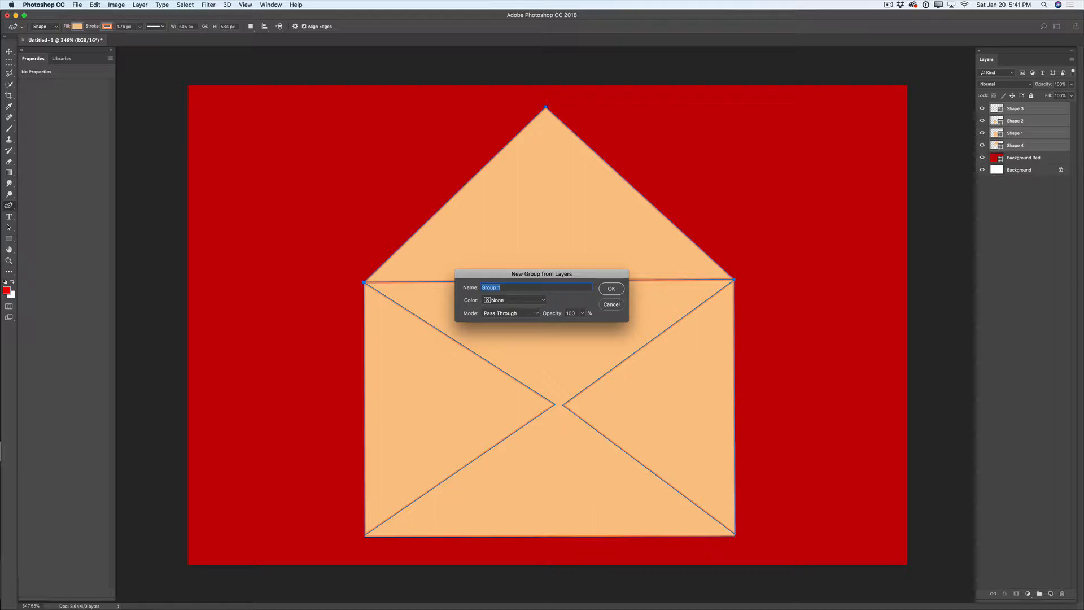
pyautogui.write('Main Shape')
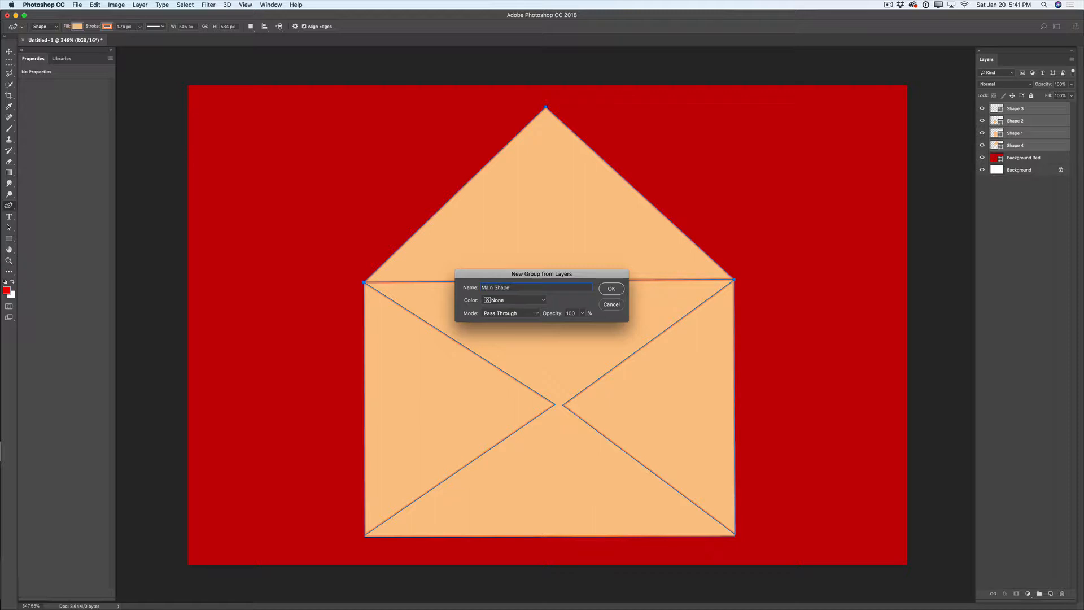
pyautogui.click(510, 312)
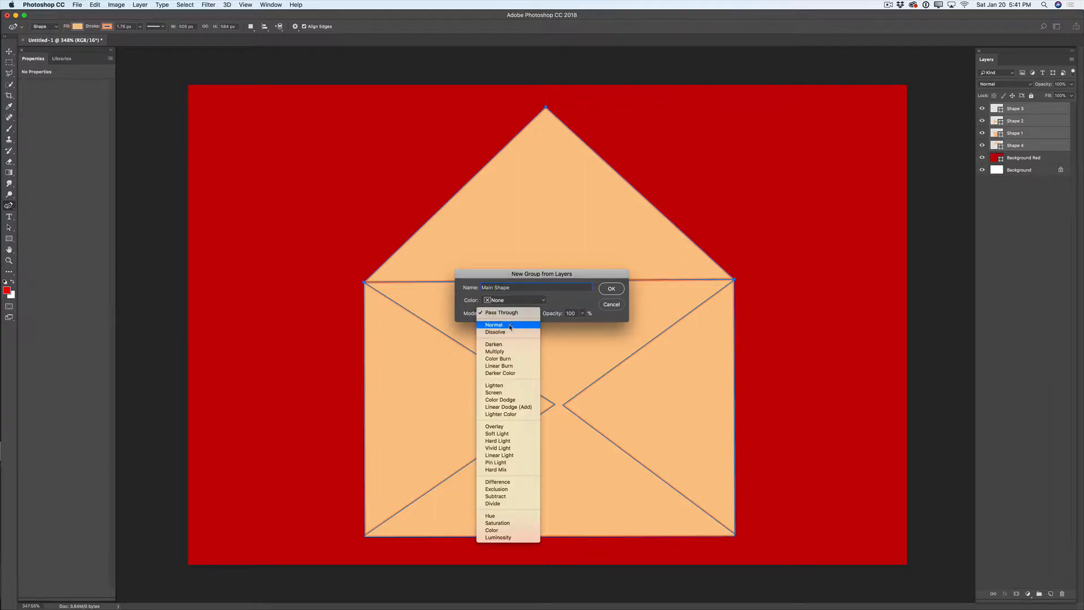
pyautogui.click(510, 325)
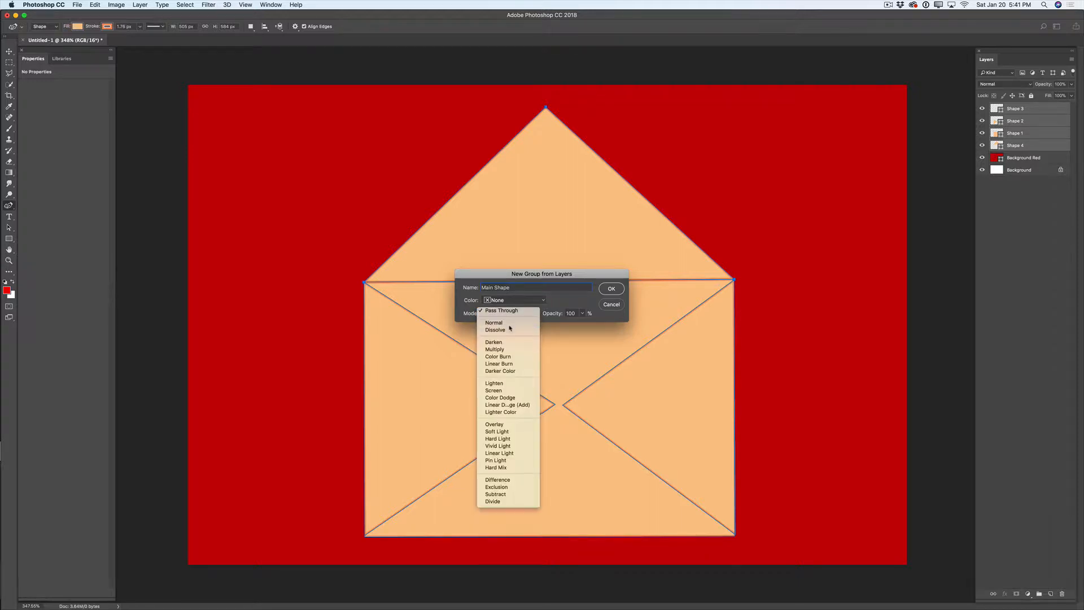
pyautogui.click(610, 289)
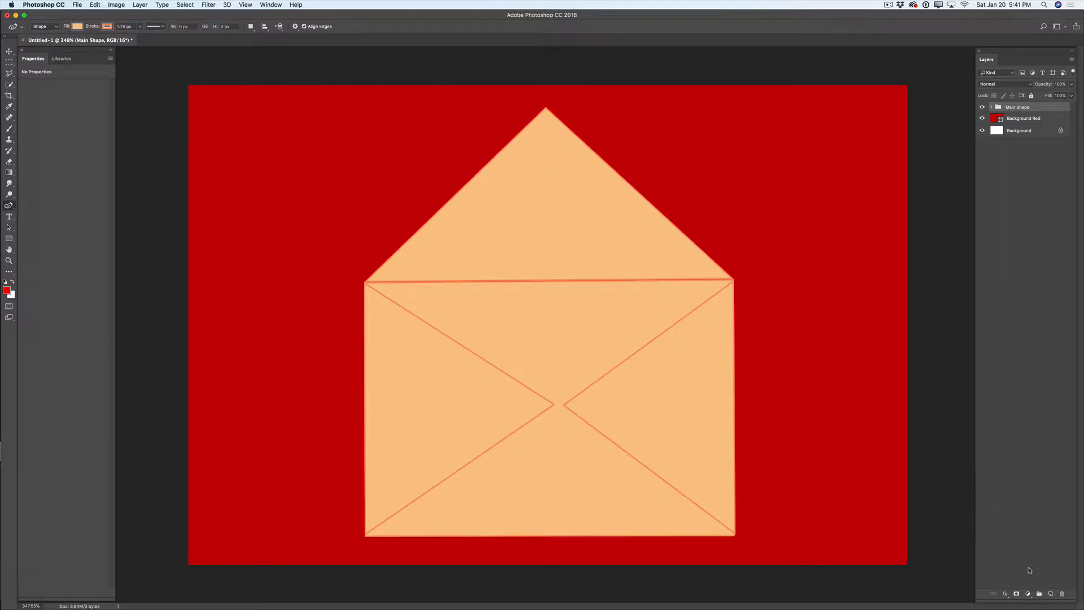
# Add a new layer above the Main Shape group and set the Curvature Pen to a bright red fill with a light yellow stroke.
pyautogui.click(1050, 594)
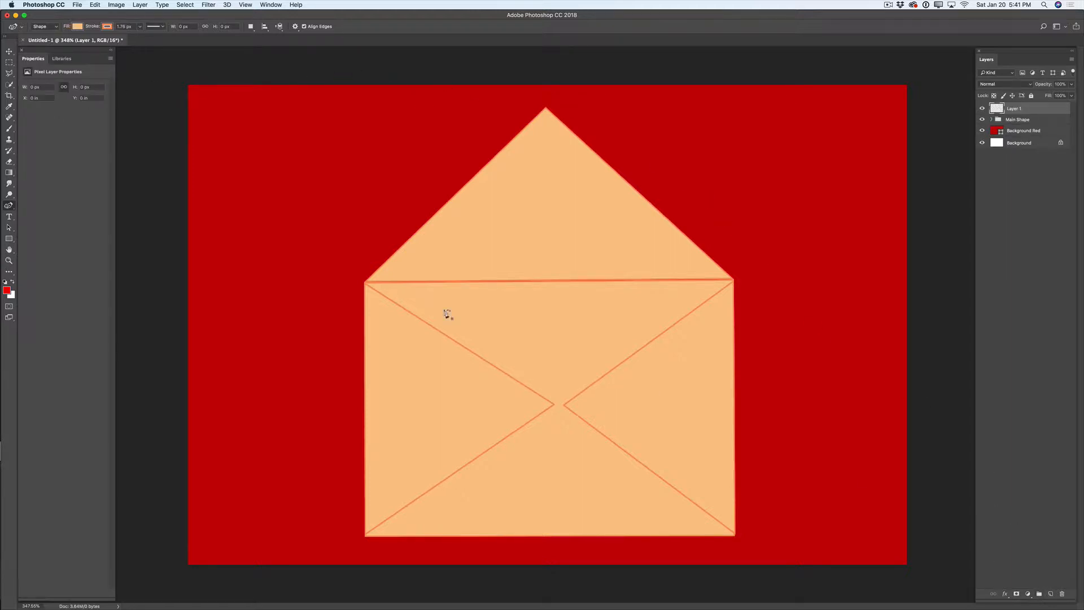
pyautogui.rightClick(9, 207)
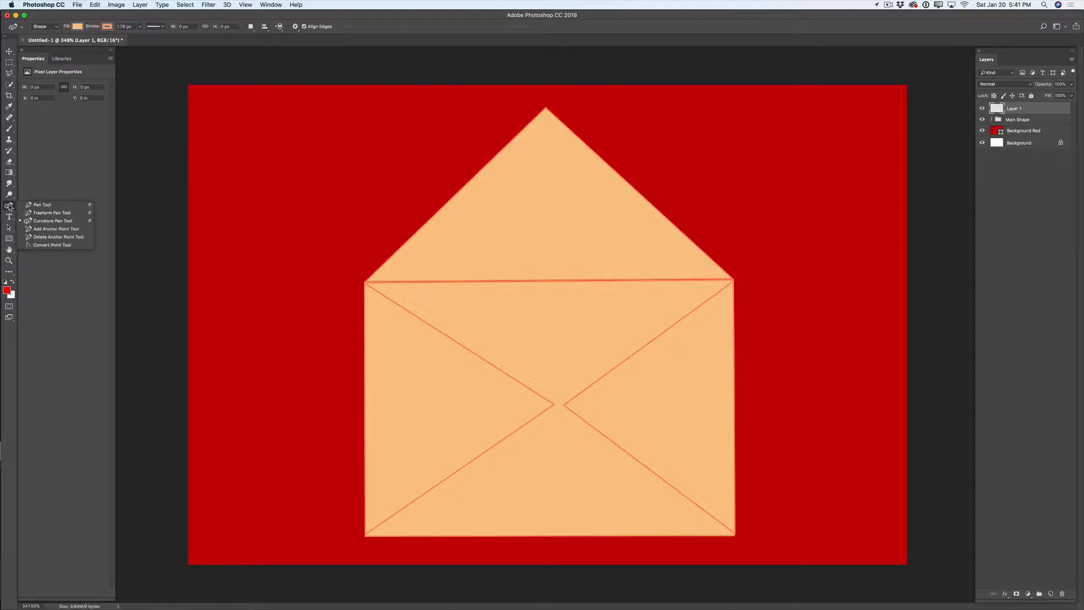
pyautogui.click(47, 221)
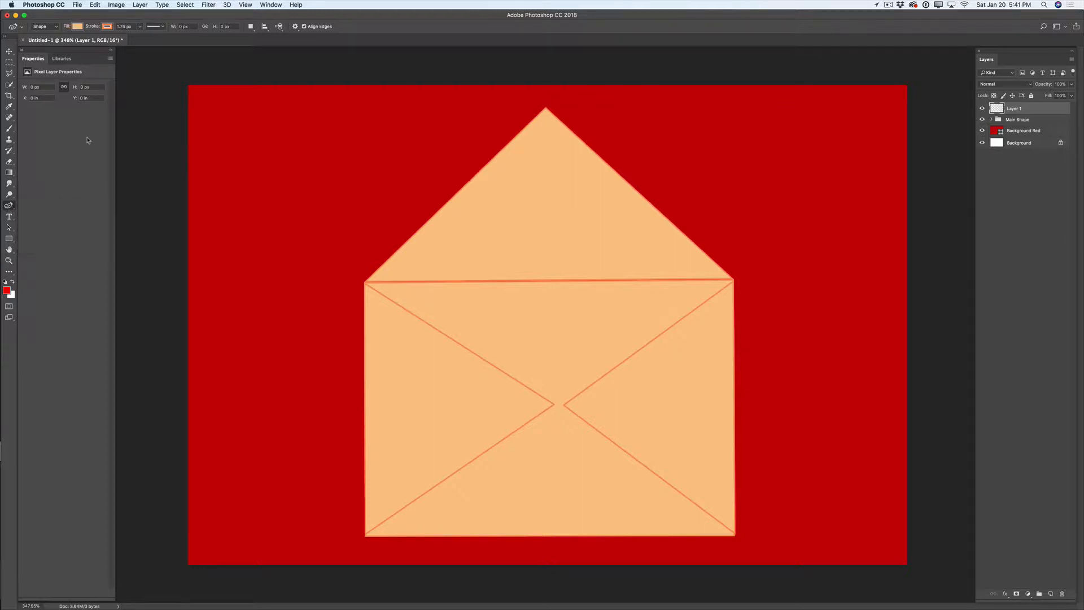
pyautogui.click(77, 26)
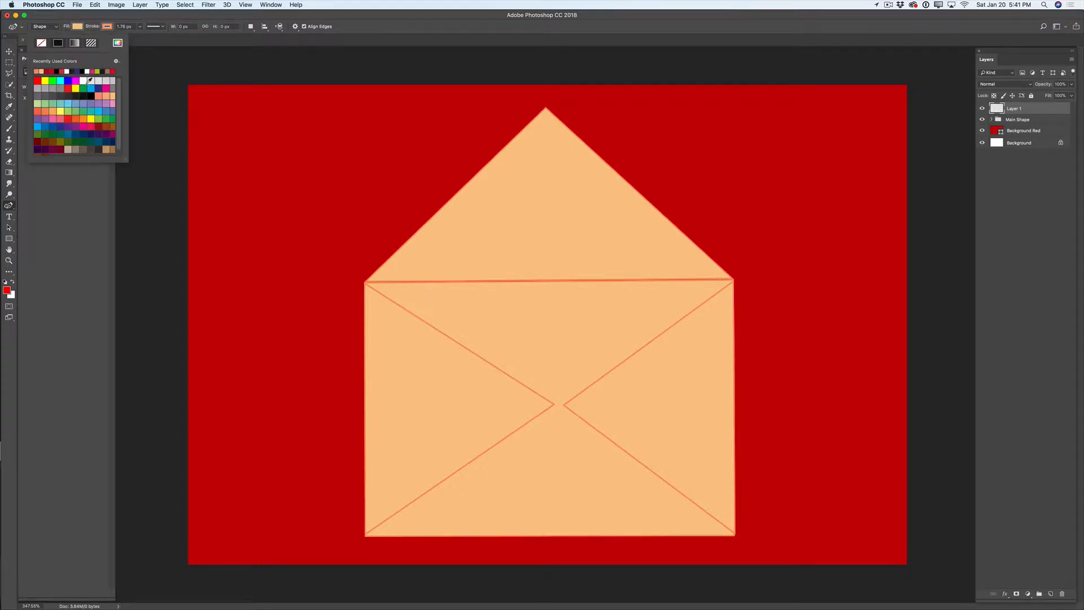
pyautogui.click(67, 88)
pyautogui.click(102, 30)
pyautogui.click(107, 27)
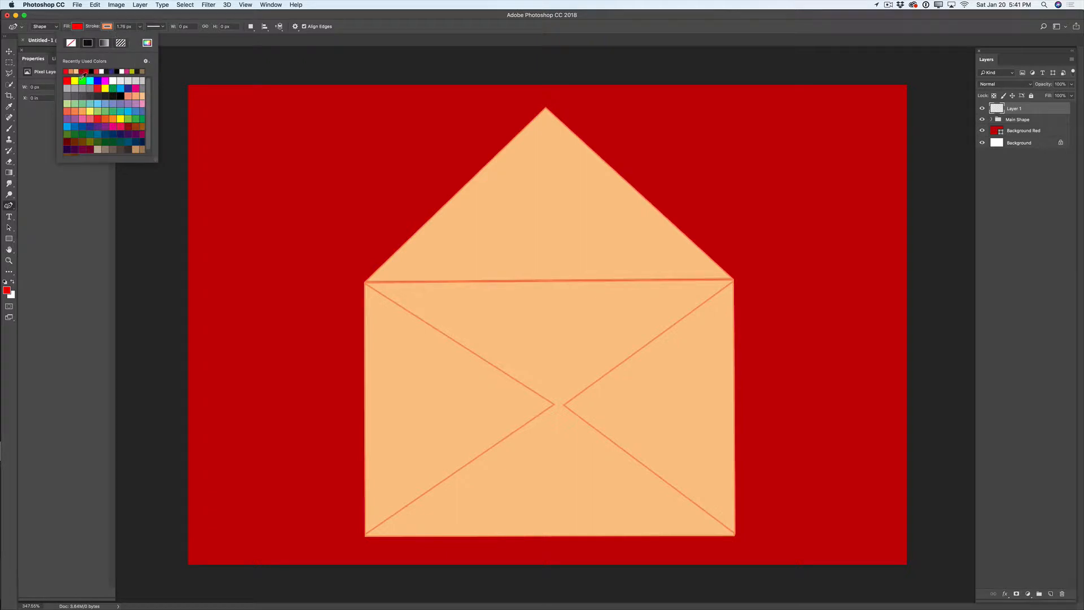
pyautogui.click(90, 110)
# Draw a closed, roughly round seal about 105 by 100 px over the point where the envelope's side flaps meet.
pyautogui.click(533, 369)
pyautogui.click(533, 369)
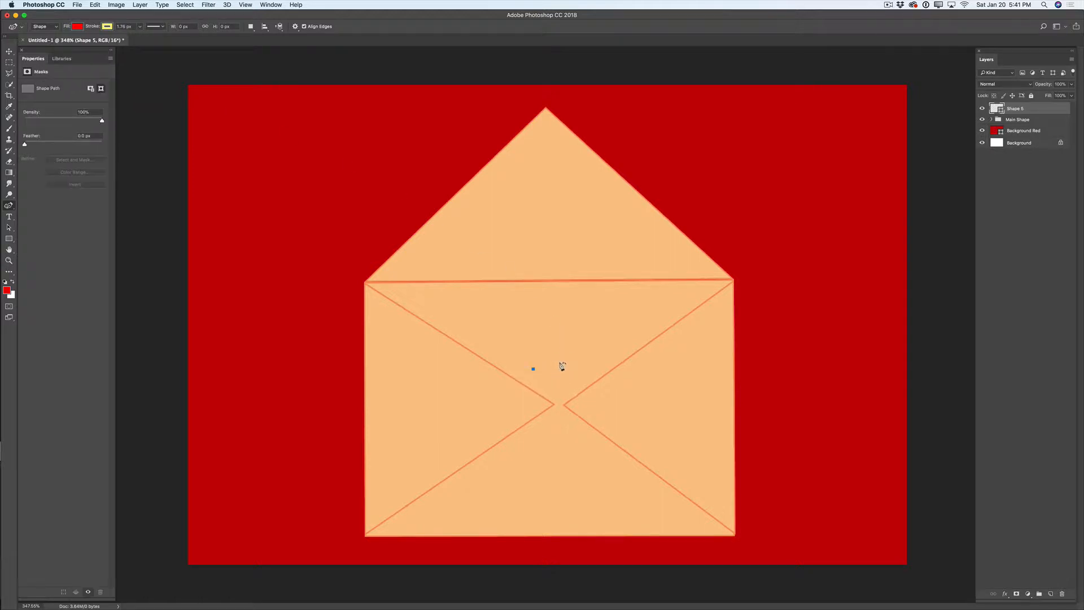
pyautogui.click(560, 362)
pyautogui.click(588, 385)
pyautogui.click(583, 424)
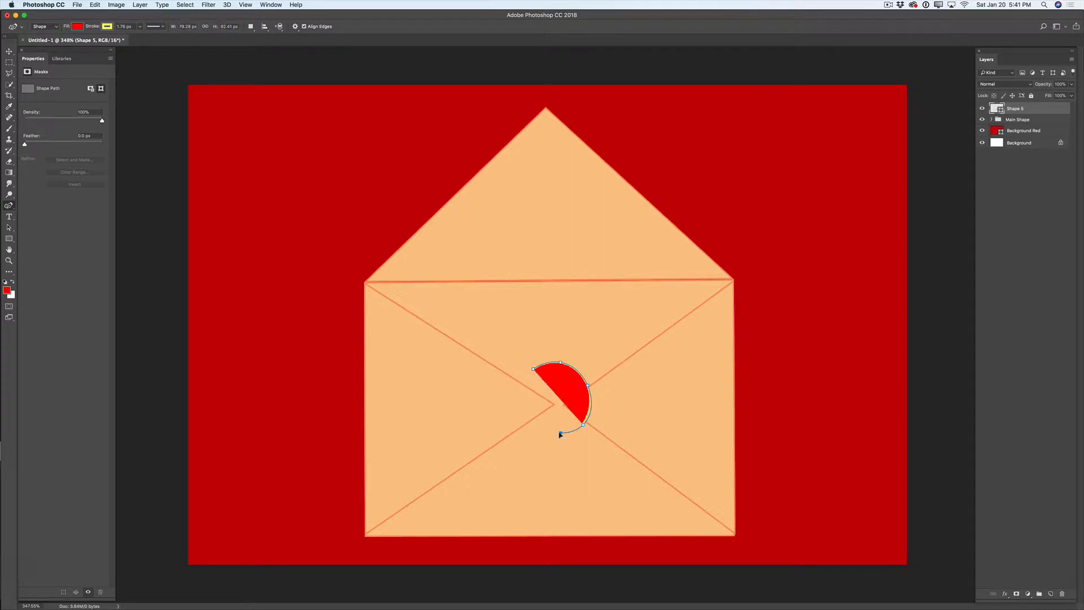
pyautogui.click(553, 437)
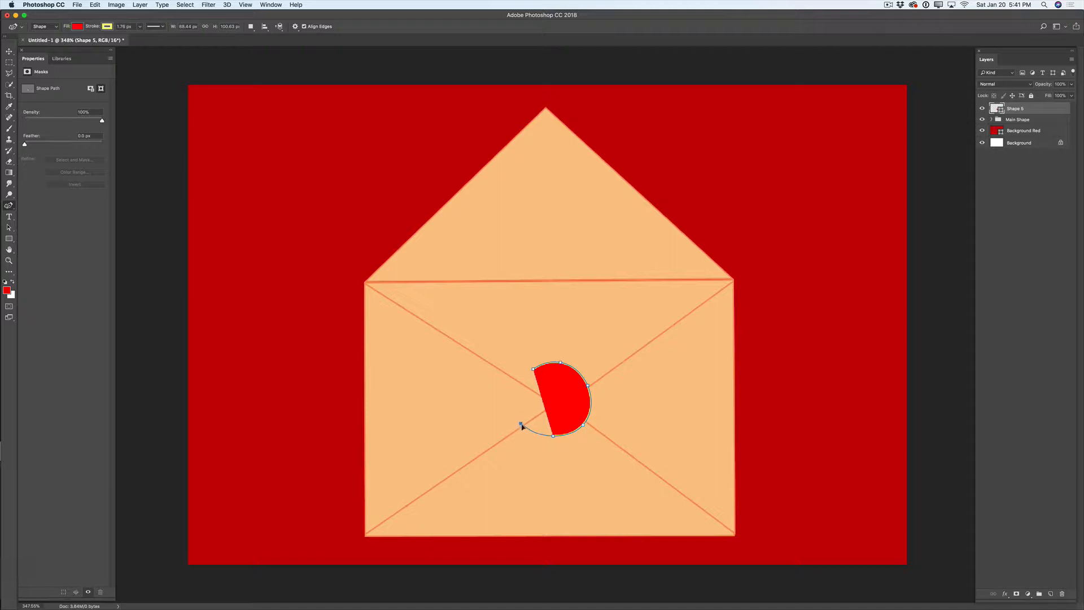
pyautogui.click(514, 396)
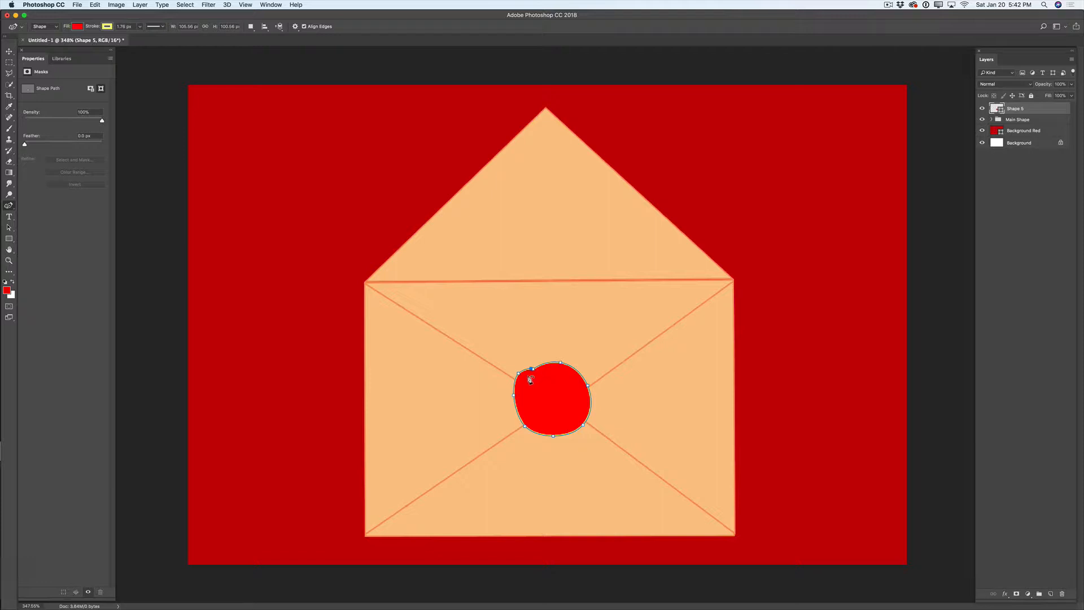
# Reposition the seal's top, left and lower anchor points to smooth its outline into a rounder shape about 107 by 111 px.
pyautogui.moveTo(528, 380); pyautogui.dragTo(540, 375)
pyautogui.moveTo(537, 377); pyautogui.dragTo(560, 363)
pyautogui.moveTo(561, 363); pyautogui.dragTo(558, 362)
pyautogui.moveTo(519, 374); pyautogui.dragTo(563, 362)
pyautogui.click(526, 427)
pyautogui.click(527, 429)
pyautogui.moveTo(515, 397); pyautogui.dragTo(554, 441)
pyautogui.moveTo(563, 361); pyautogui.dragTo(569, 362)
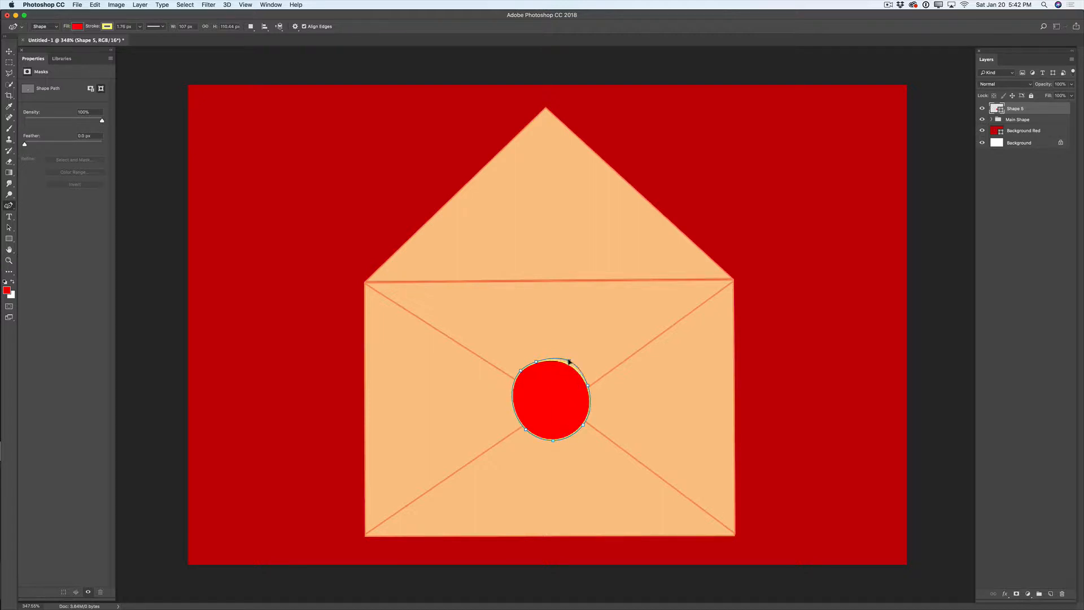
pyautogui.click(533, 358)
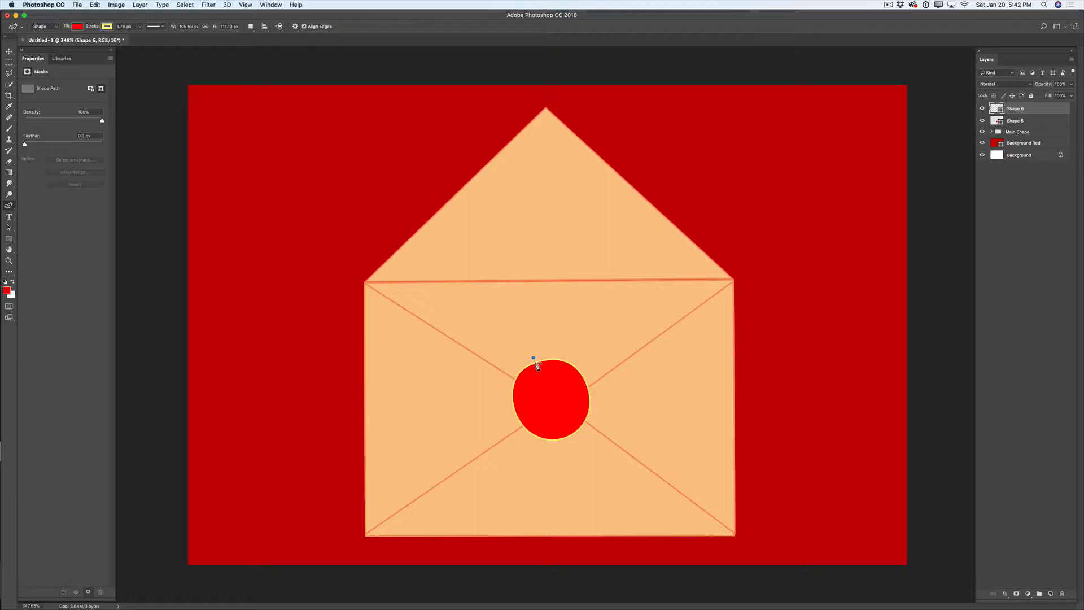
pyautogui.press('super+z')
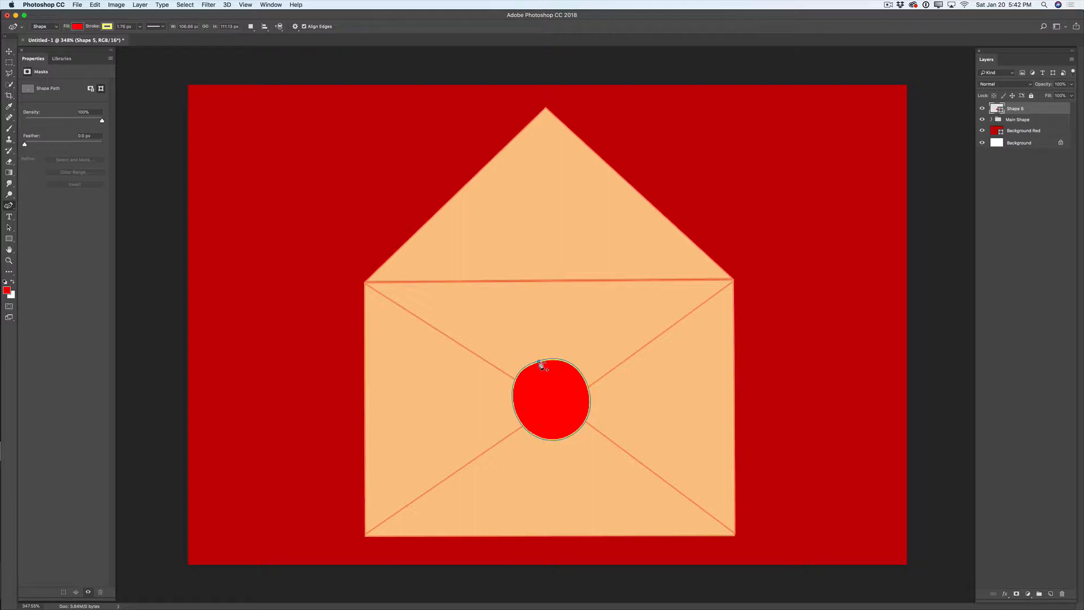
# Delete surplus anchor points from the seal and adjust the remaining ones into a near-perfect circle about 113 by 114 px.
pyautogui.click(539, 362)
pyautogui.moveTo(539, 363); pyautogui.dragTo(534, 362)
pyautogui.press('Delete')
pyautogui.click(520, 374)
pyautogui.moveTo(518, 376); pyautogui.dragTo(513, 377)
pyautogui.moveTo(526, 431); pyautogui.dragTo(570, 440)
pyautogui.press('Delete')
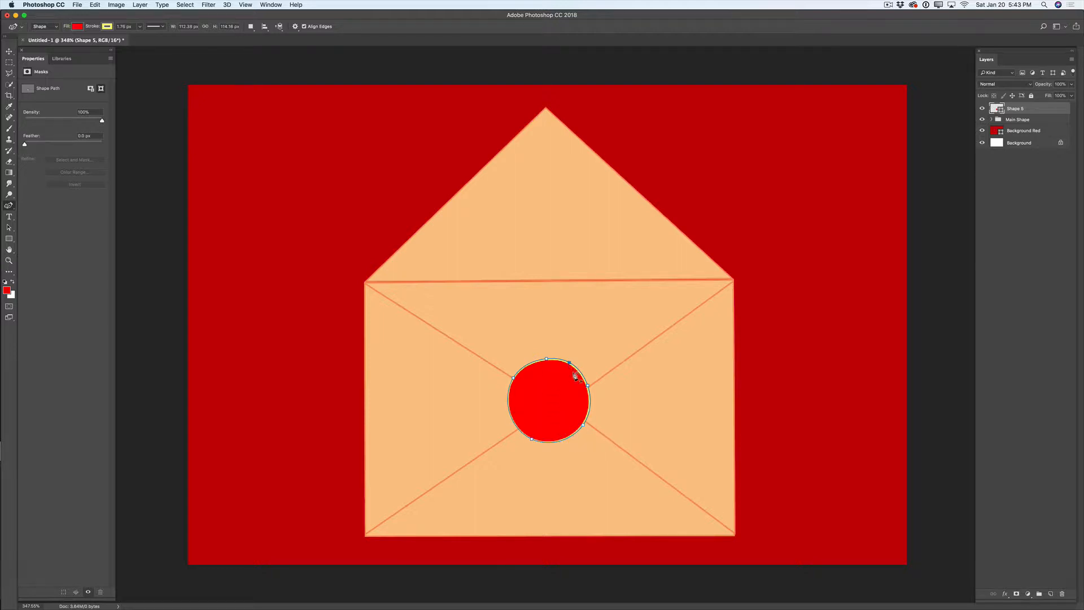
pyautogui.press('Delete')
pyautogui.moveTo(582, 425); pyautogui.dragTo(584, 426)
# Set the seal's stroke width to 5.07 px and align the stroke to the outside of the path.
pyautogui.click(140, 27)
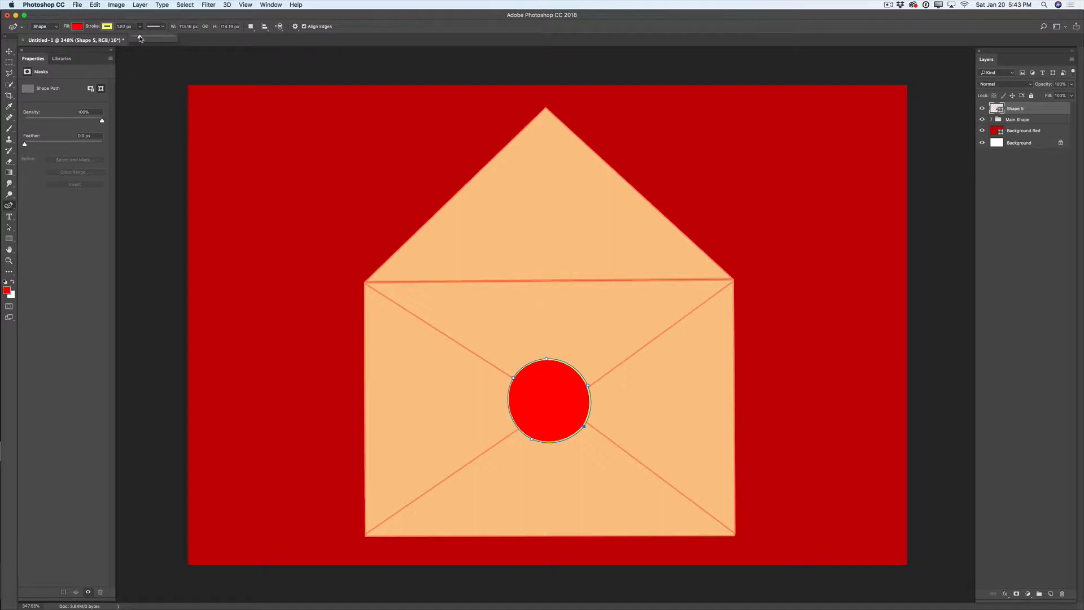
pyautogui.moveTo(140, 38); pyautogui.dragTo(141, 38)
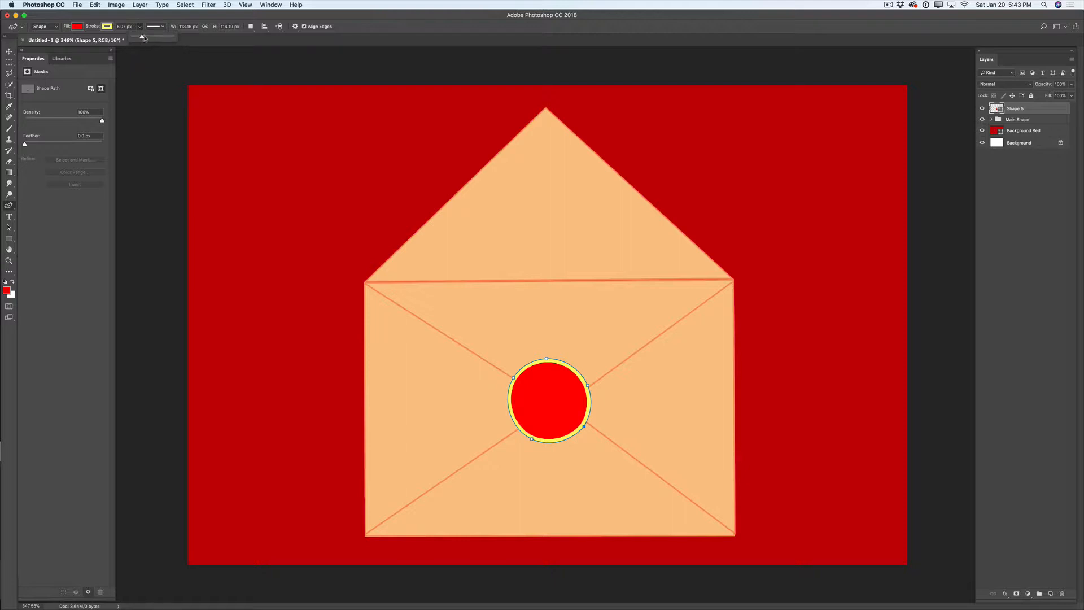
pyautogui.click(163, 27)
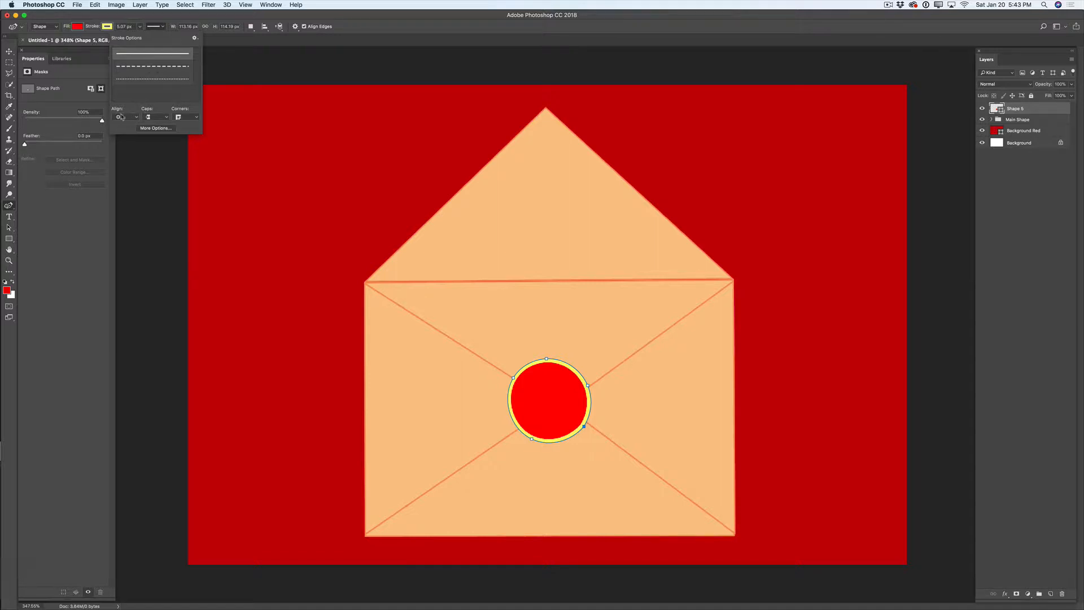
pyautogui.click(120, 114)
pyautogui.click(122, 132)
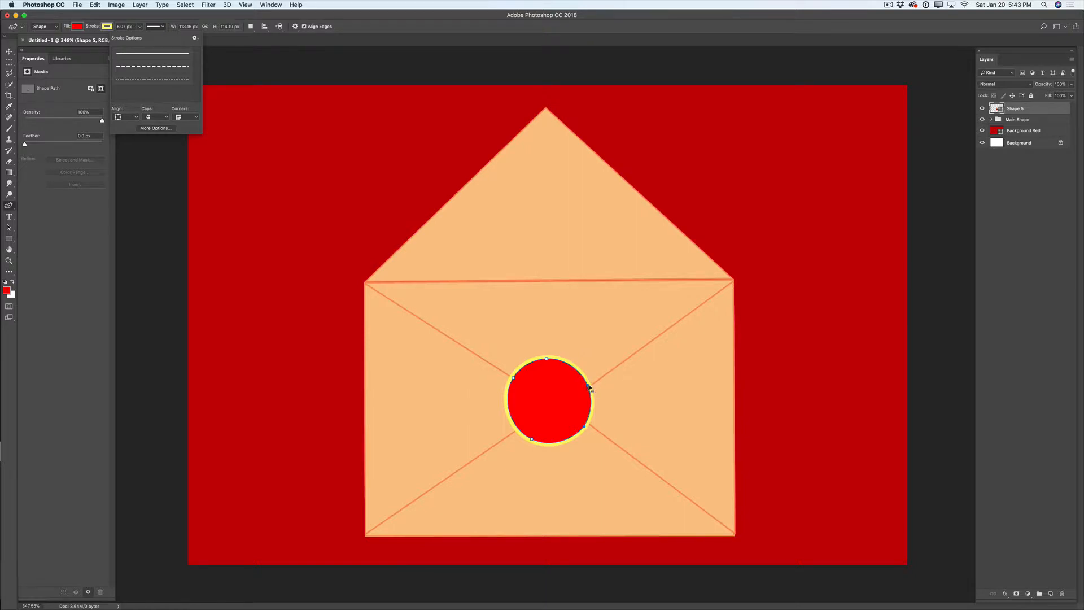
# Fine-tune the seal's upper-right anchor point to keep the edge round, then select the Background Red layer.
pyautogui.moveTo(589, 387); pyautogui.dragTo(591, 382)
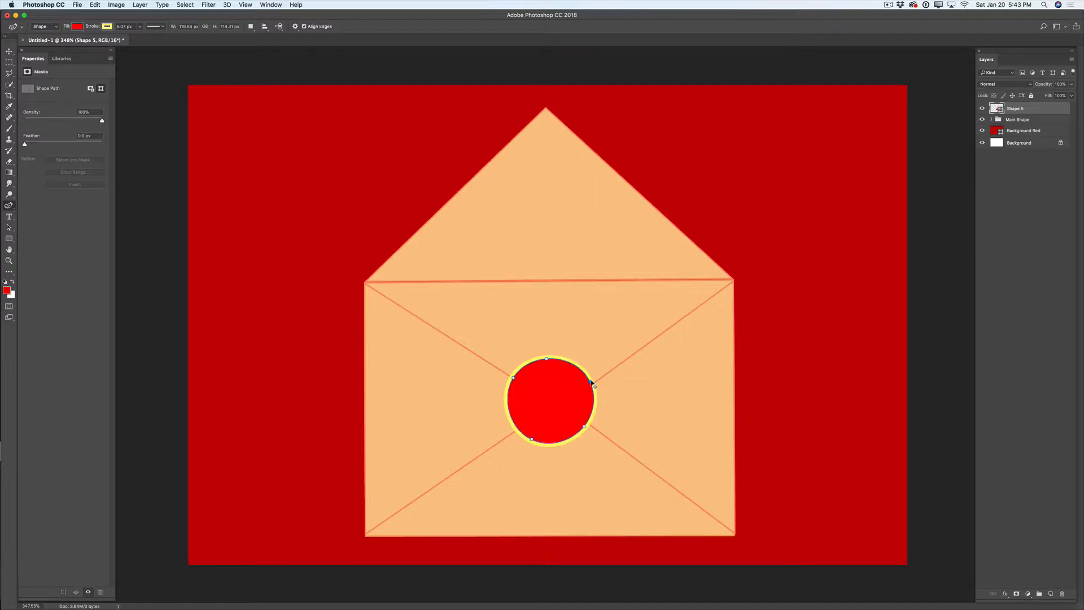
pyautogui.moveTo(589, 388); pyautogui.dragTo(589, 387)
pyautogui.click(1018, 132)
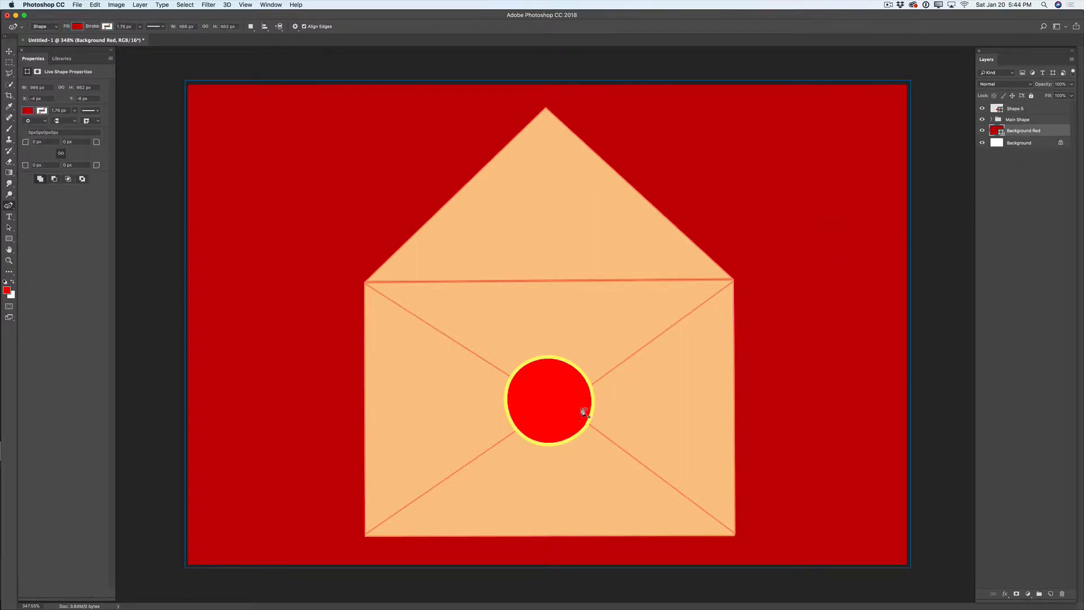
# Scale the seal down to about 82 by 83 px with Free Transform and centre it over the flaps' meeting point.
pyautogui.click(1025, 111)
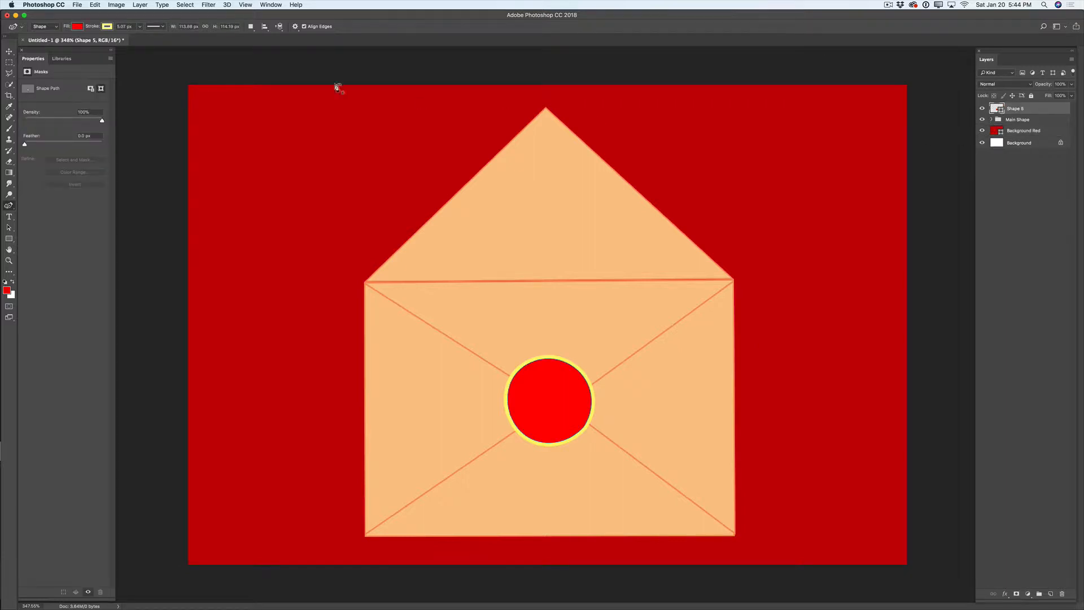
pyautogui.click(93, 5)
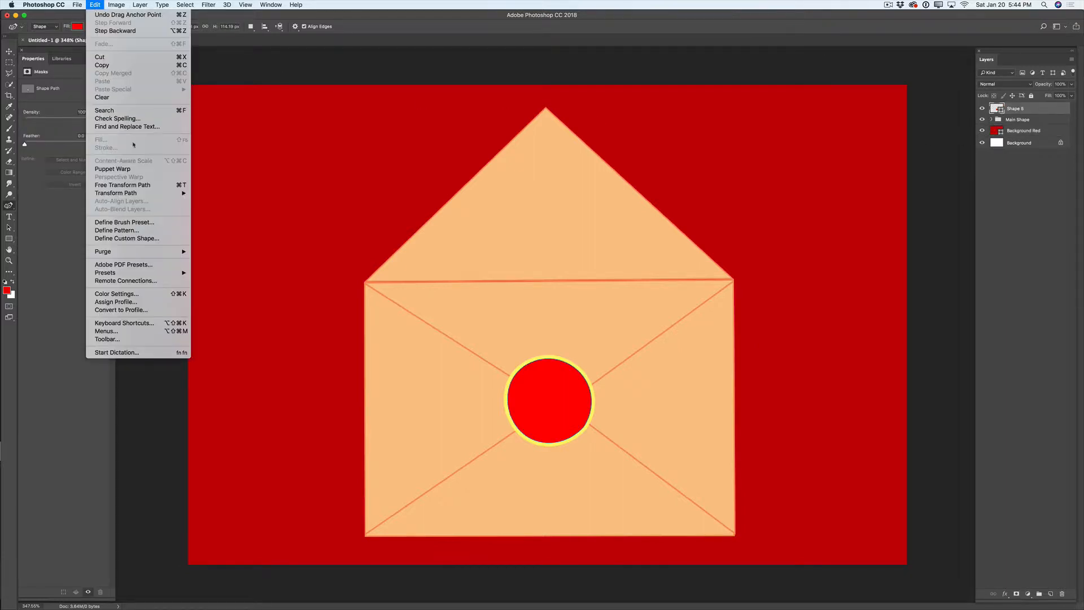
pyautogui.click(142, 185)
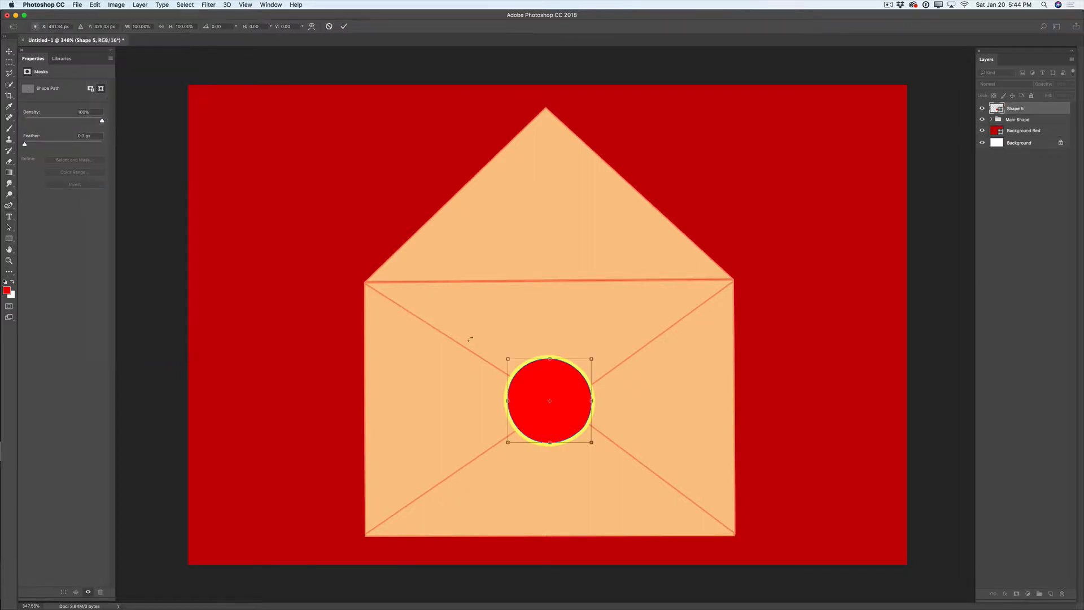
pyautogui.moveTo(507, 360); pyautogui.dragTo(561, 394)
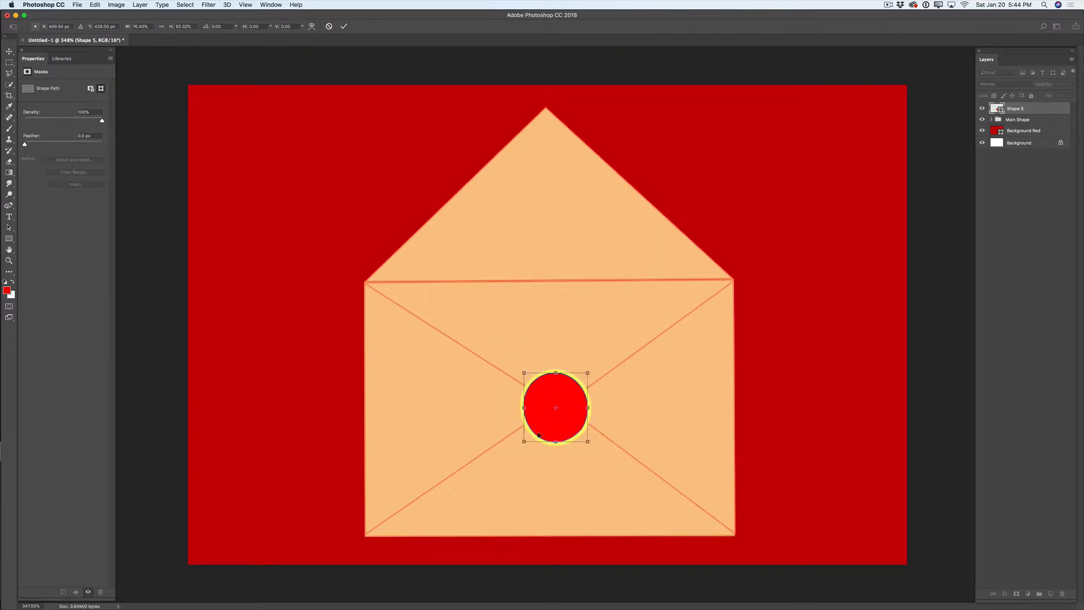
pyautogui.moveTo(523, 444); pyautogui.dragTo(529, 435)
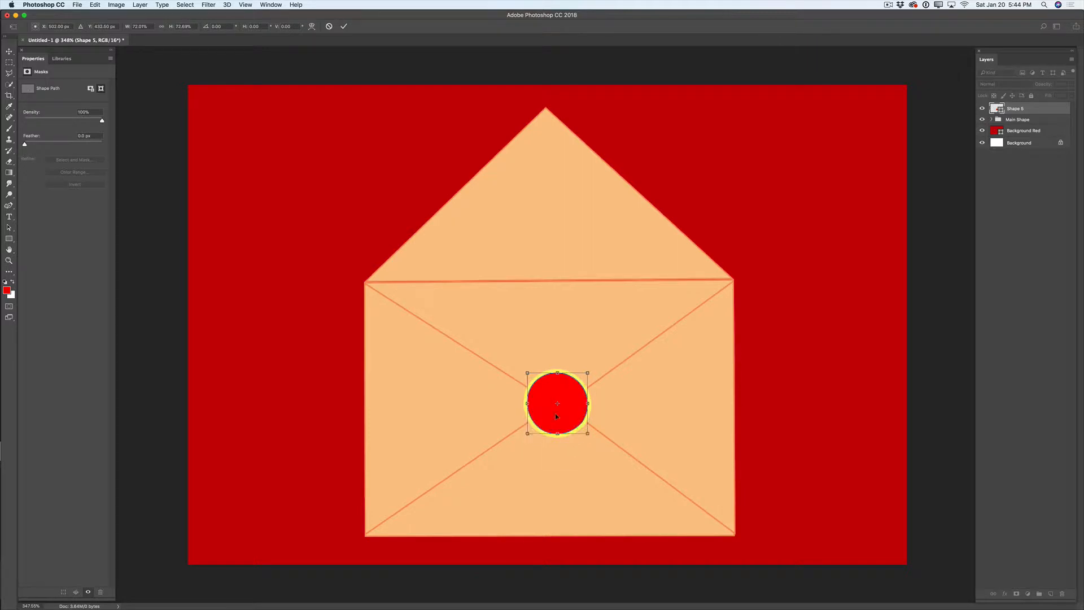
pyautogui.moveTo(561, 392); pyautogui.dragTo(570, 394)
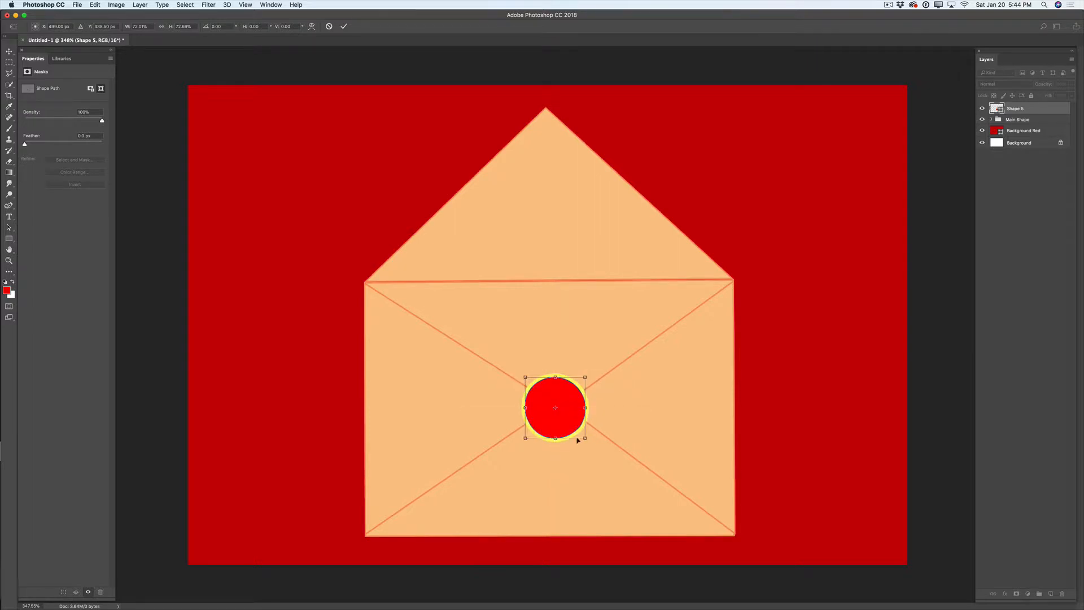
pyautogui.click(344, 26)
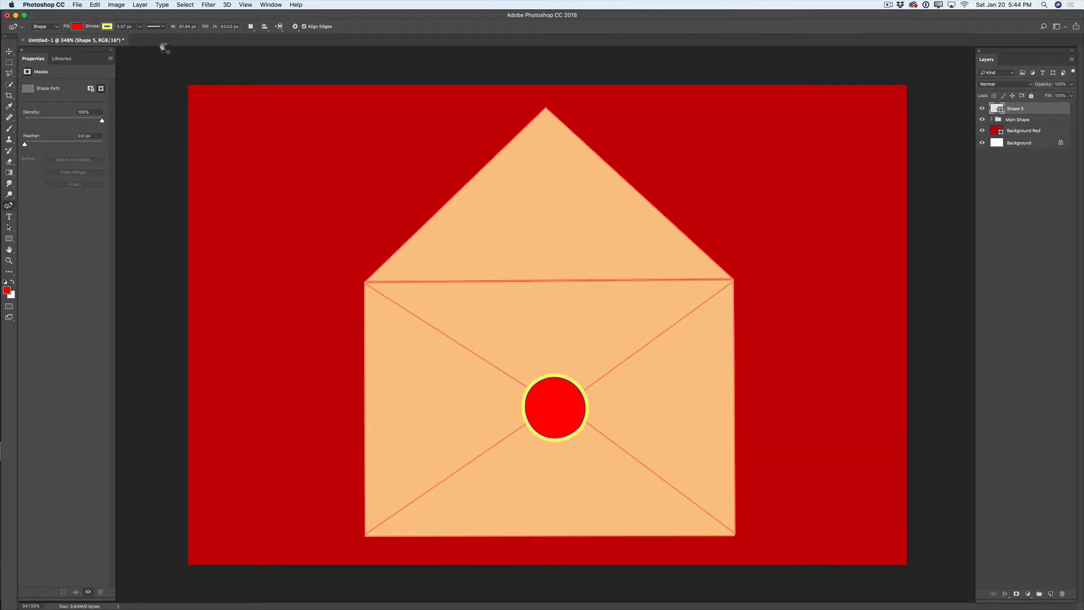
# Change the seal's yellow stroke to the dotted line style.
pyautogui.click(162, 26)
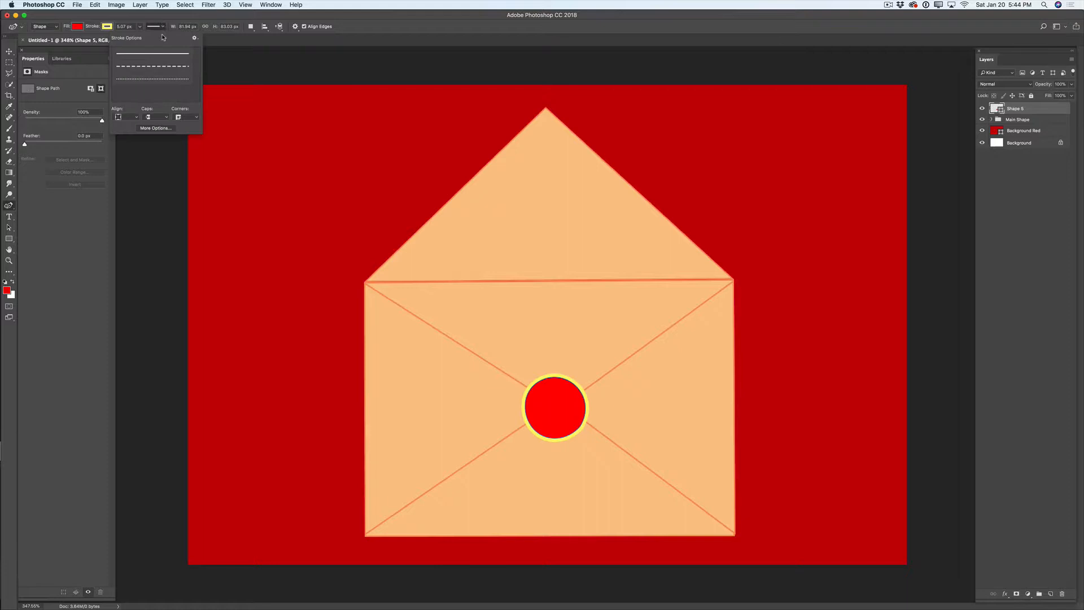
pyautogui.click(163, 80)
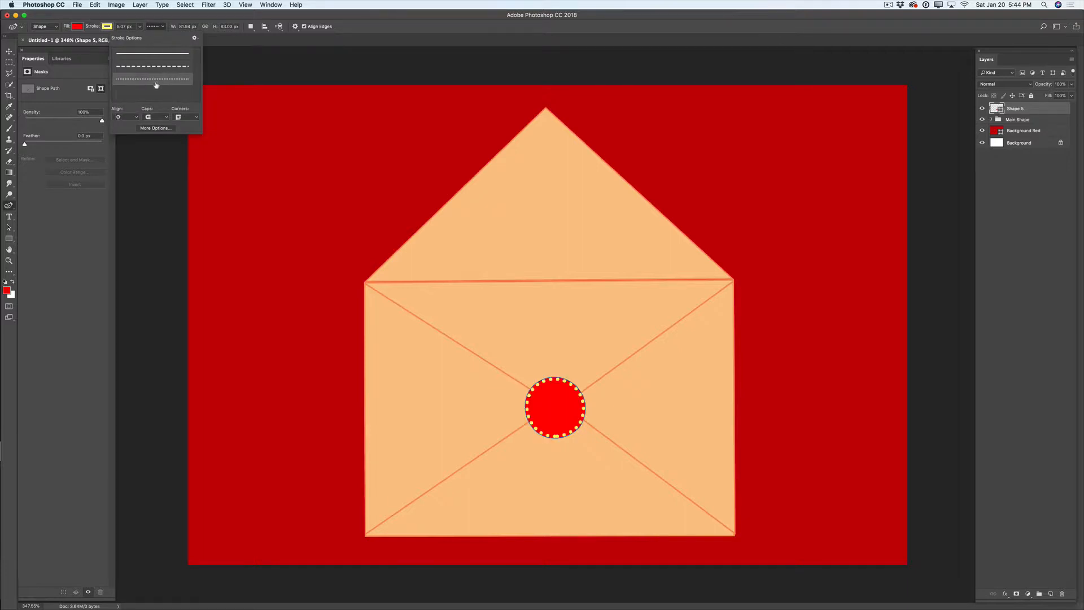
# Align the seal's dotted yellow stroke to the outside of its path.
pyautogui.click(136, 118)
pyautogui.click(138, 137)
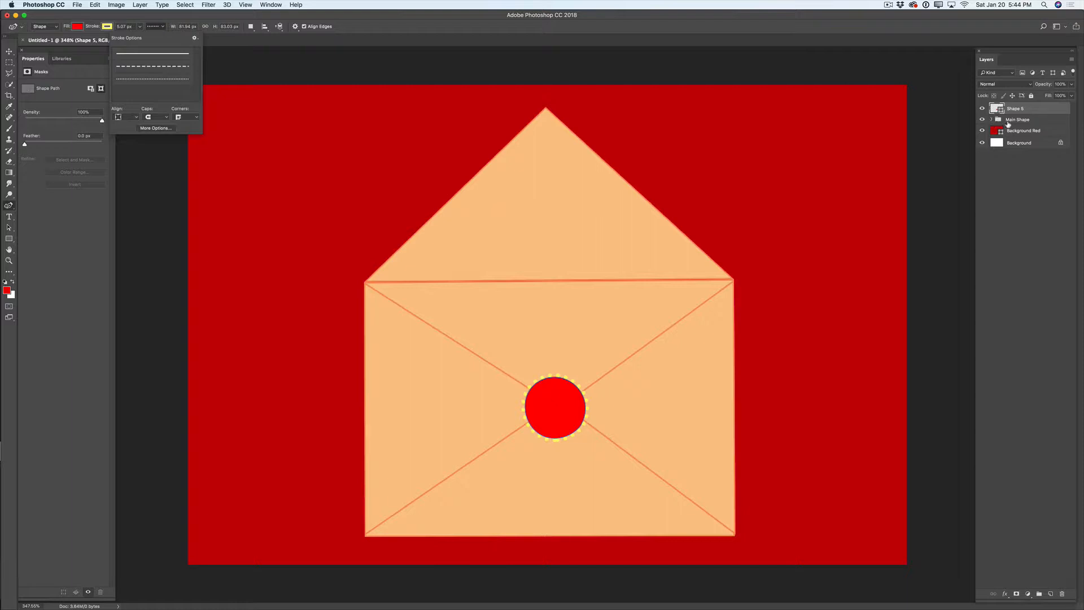
pyautogui.click(1014, 120)
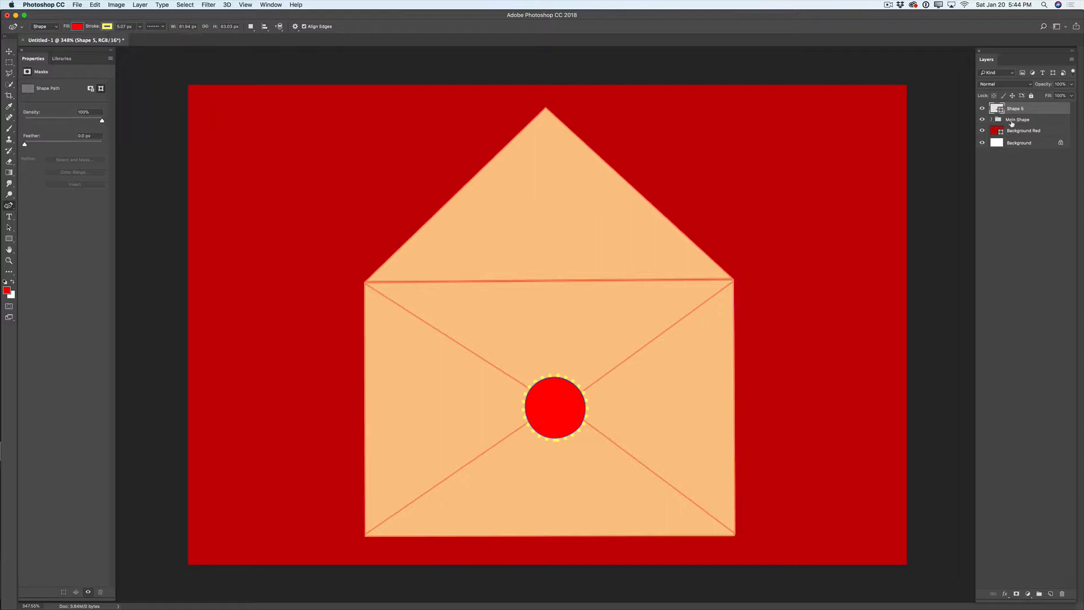
# Expand the Main Shape group, check which part Shape 4 is by toggling its visibility, and add a new layer directly above it.
pyautogui.click(1014, 124)
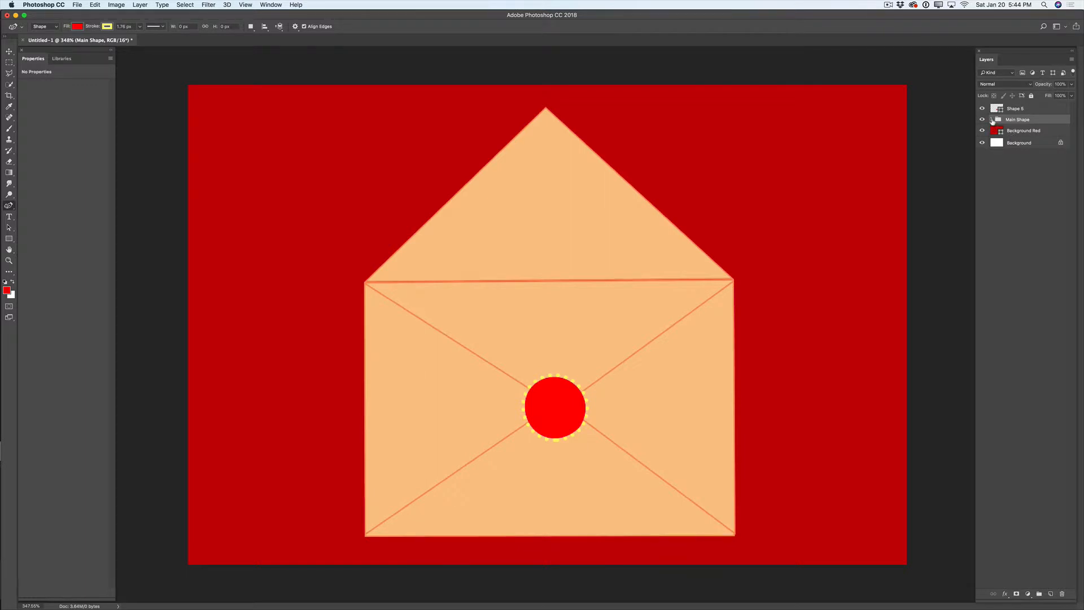
pyautogui.click(991, 120)
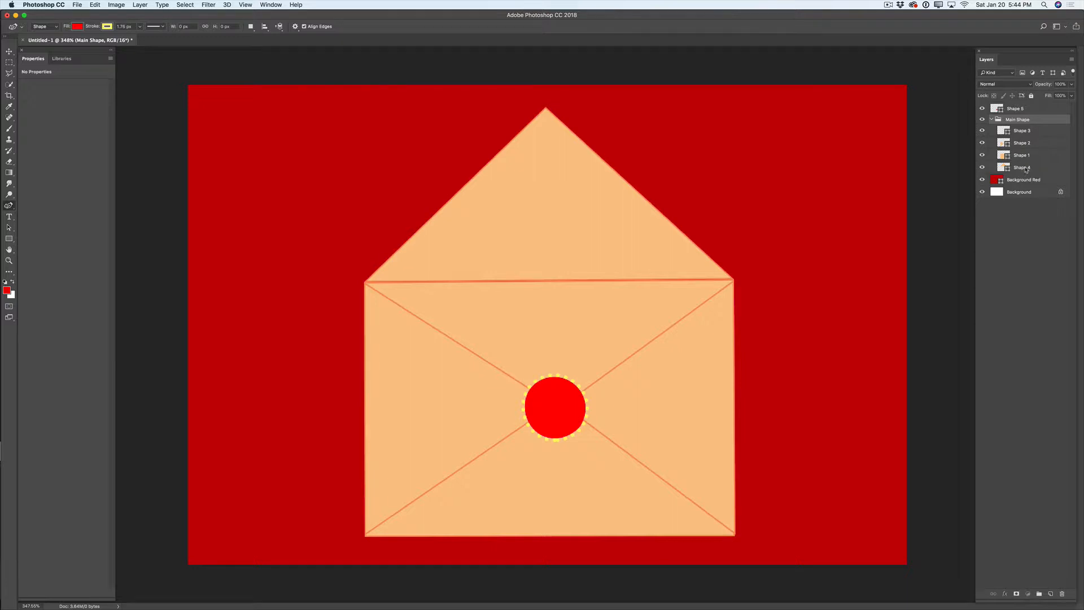
pyautogui.click(1026, 169)
pyautogui.click(982, 168)
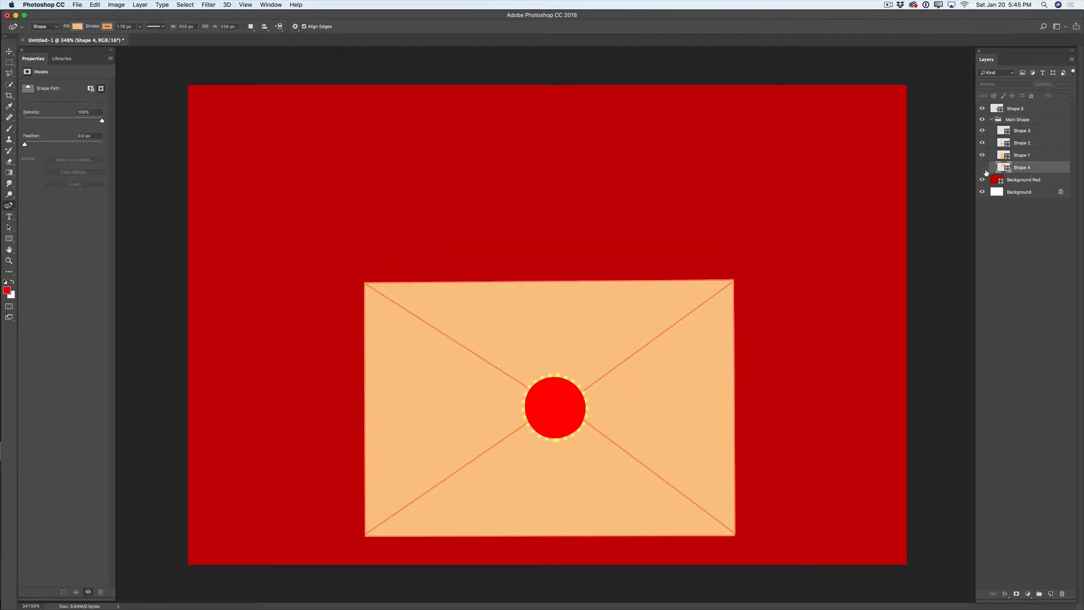
pyautogui.click(983, 168)
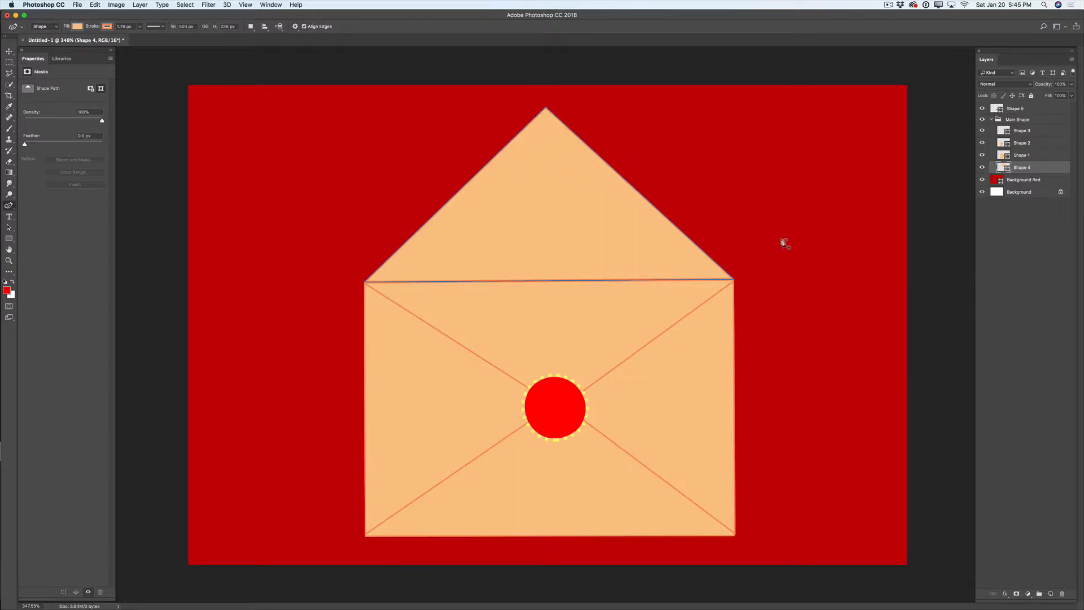
pyautogui.click(1051, 593)
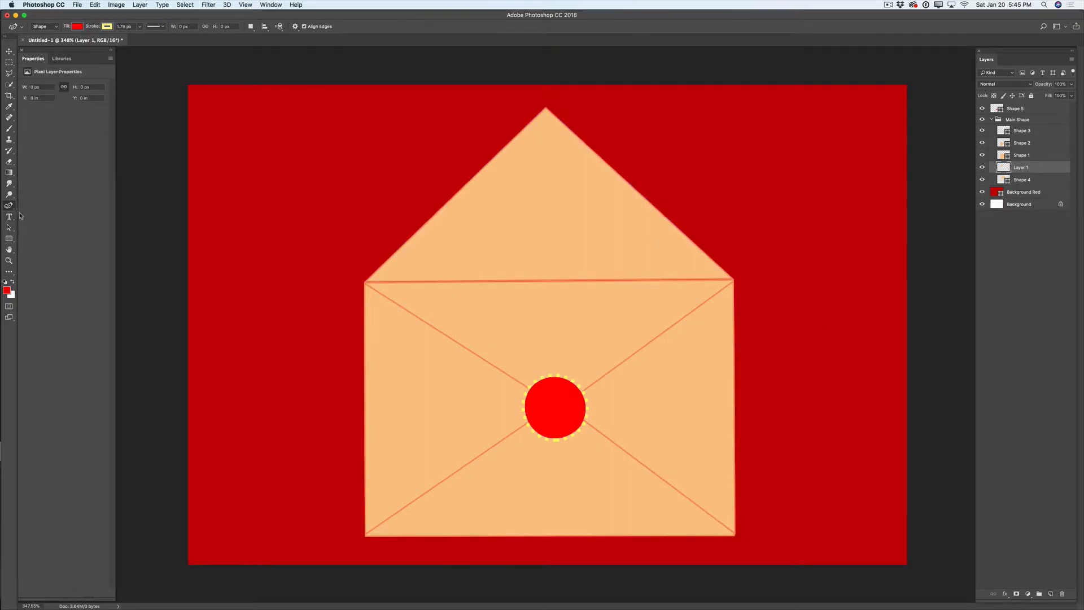
# Set the new shape's fill to the background's dark red and its stroke to a dark red.
pyautogui.click(77, 27)
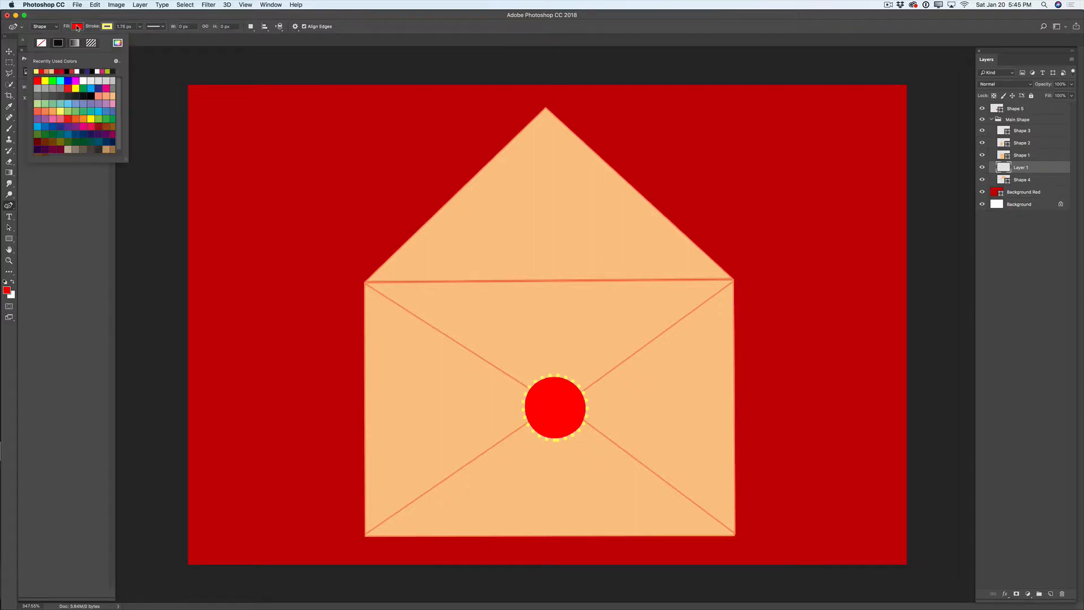
pyautogui.click(59, 71)
pyautogui.click(106, 27)
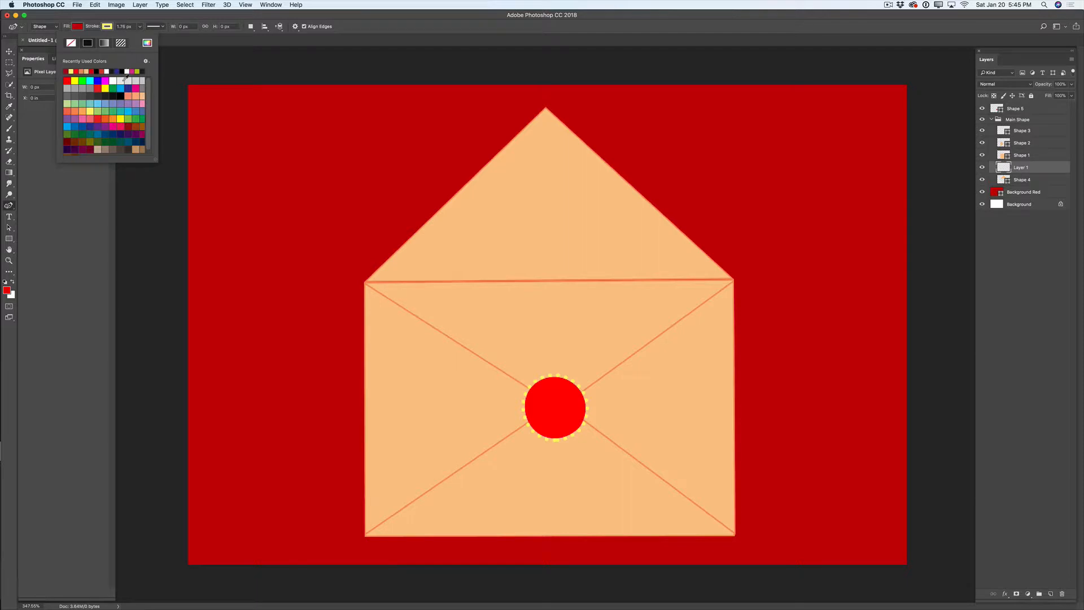
pyautogui.click(130, 125)
# Draw a closed heart about 211 by 214 px with the Curvature Pen over the open flap, its lower end tucked behind the envelope front.
pyautogui.click(557, 165)
pyautogui.moveTo(588, 157); pyautogui.dragTo(608, 177)
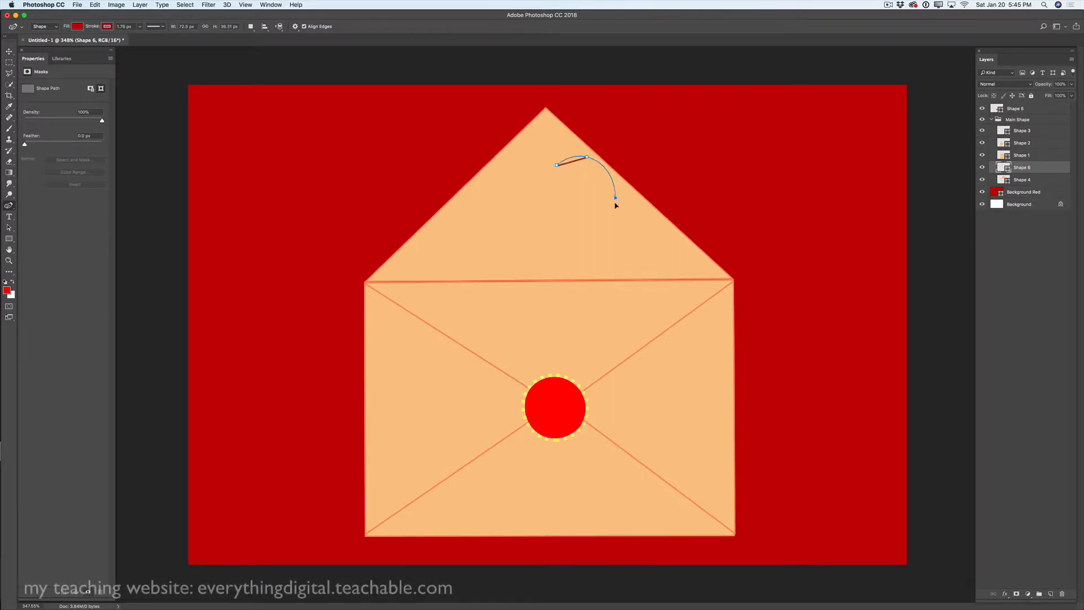
pyautogui.click(608, 217)
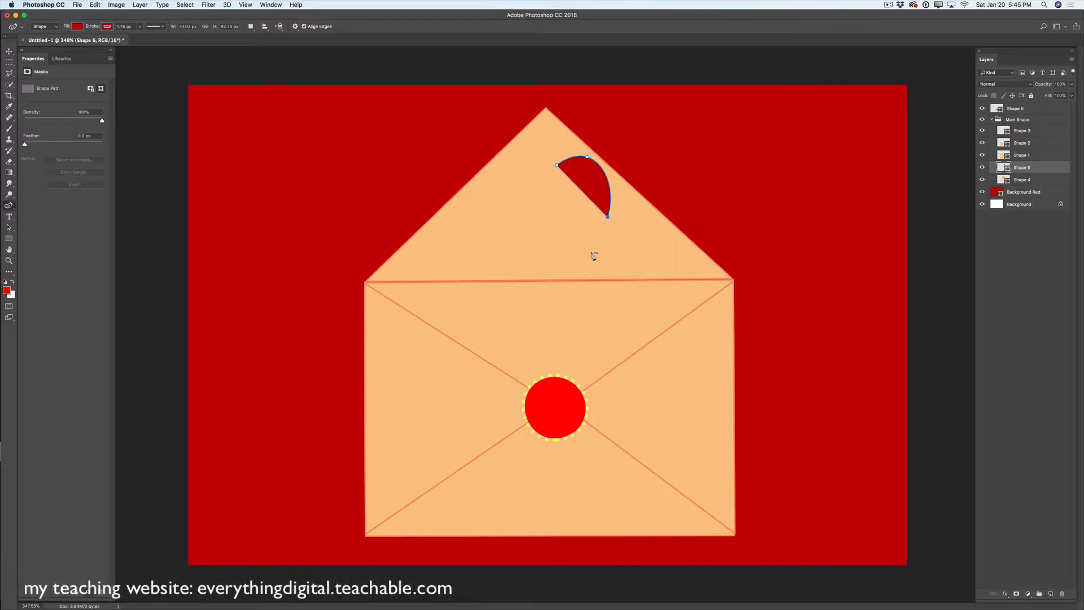
pyautogui.click(536, 313)
pyautogui.click(500, 306)
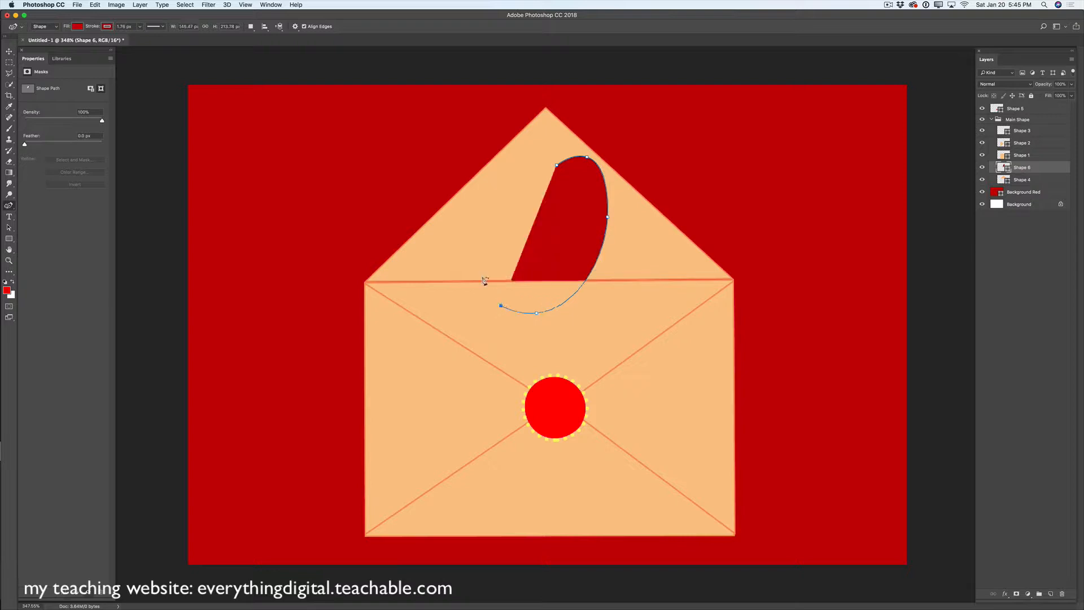
pyautogui.click(454, 215)
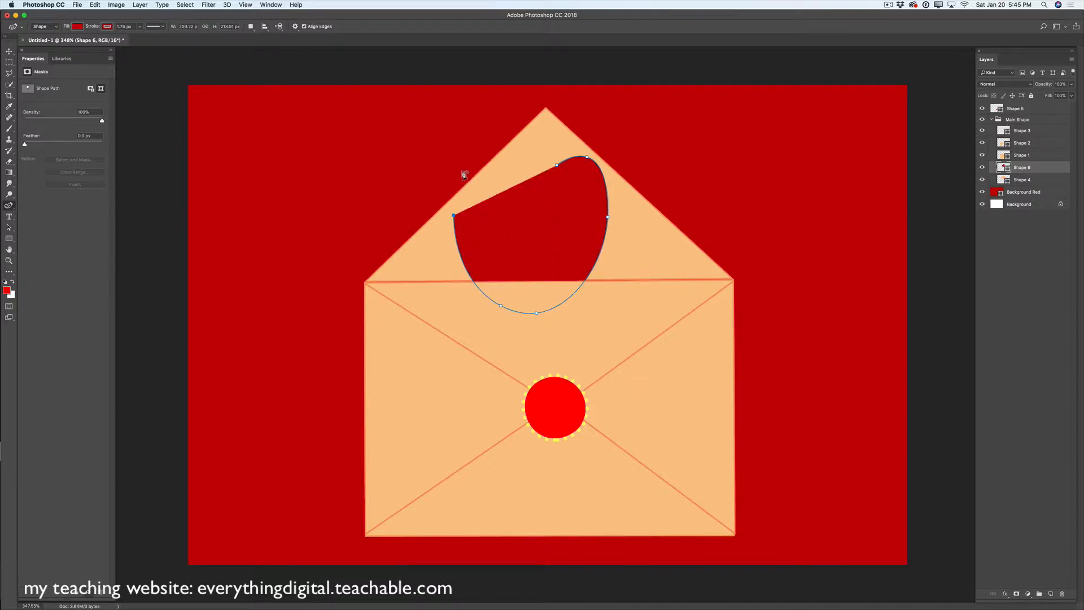
pyautogui.click(462, 167)
pyautogui.click(518, 168)
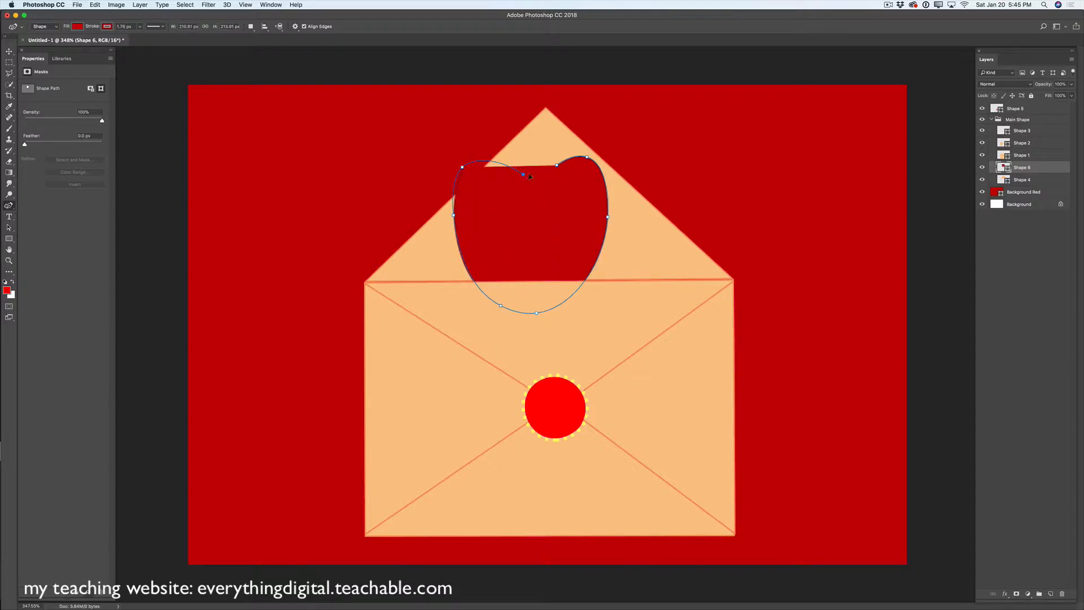
pyautogui.click(539, 191)
pyautogui.click(557, 164)
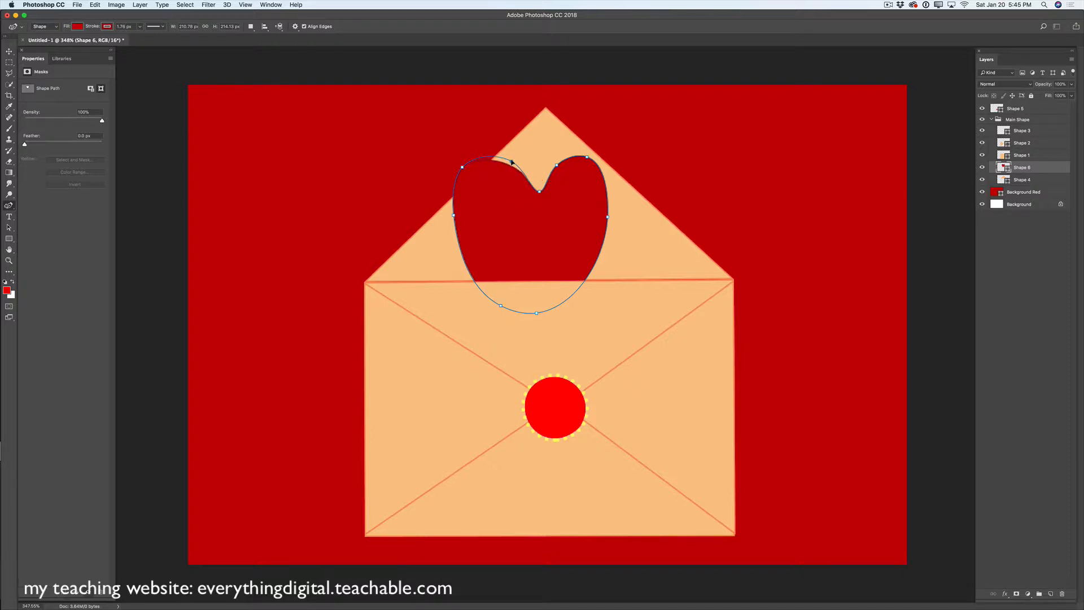
# Add an anchor point on the heart's left lobe and raise the notch between the lobes.
pyautogui.click(511, 162)
pyautogui.moveTo(541, 193); pyautogui.dragTo(536, 176)
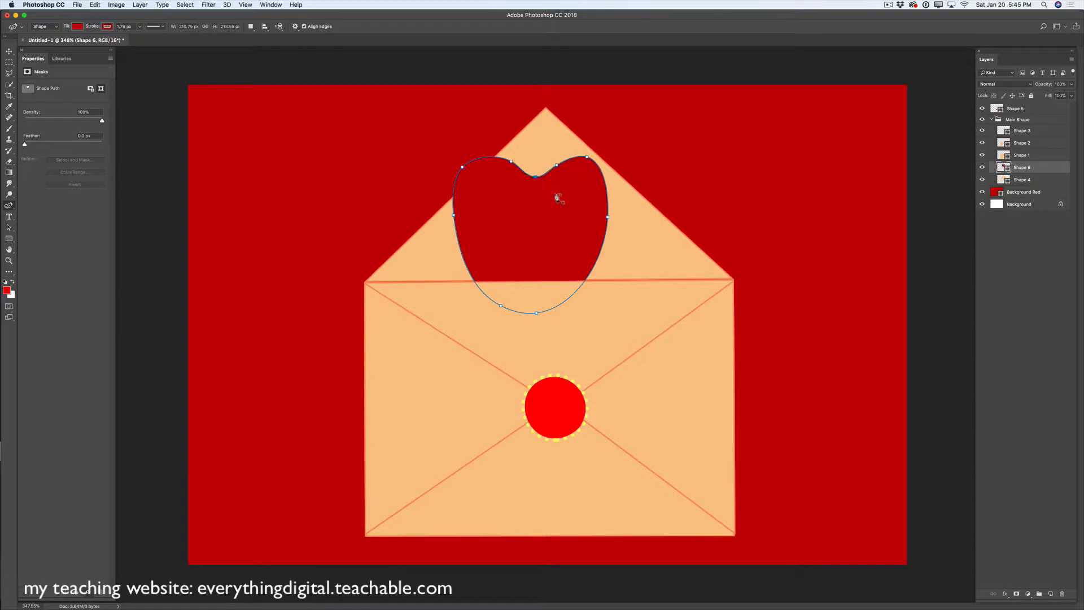
# Reshape the heart's lower half: remove the lower-left anchor, lower the left-side anchor, and pull the bottom down into a sharp corner.
pyautogui.click(501, 307)
pyautogui.click(502, 308)
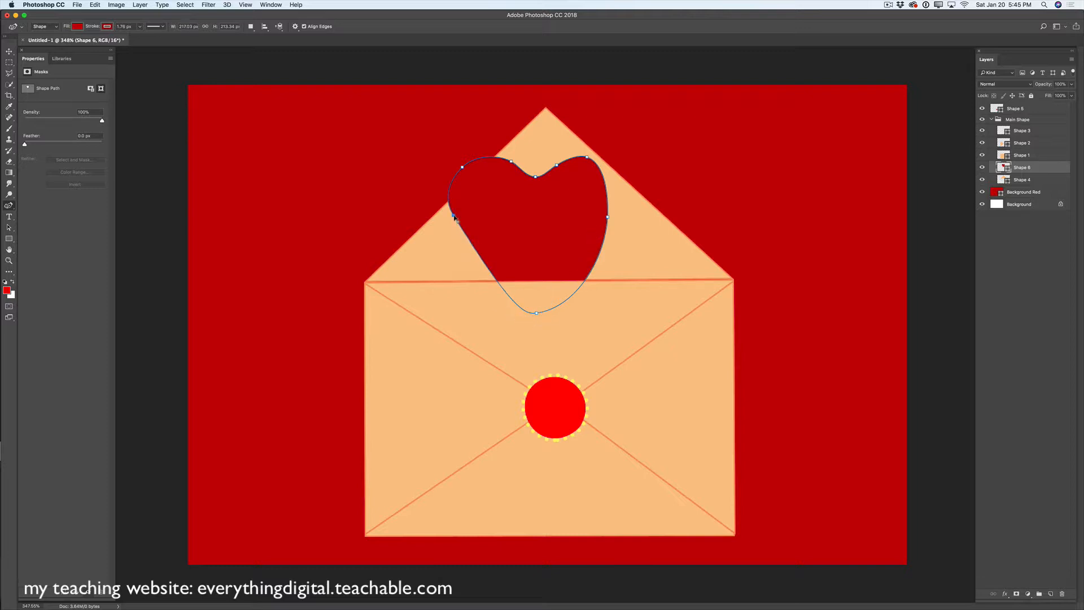
pyautogui.moveTo(454, 216); pyautogui.dragTo(465, 252)
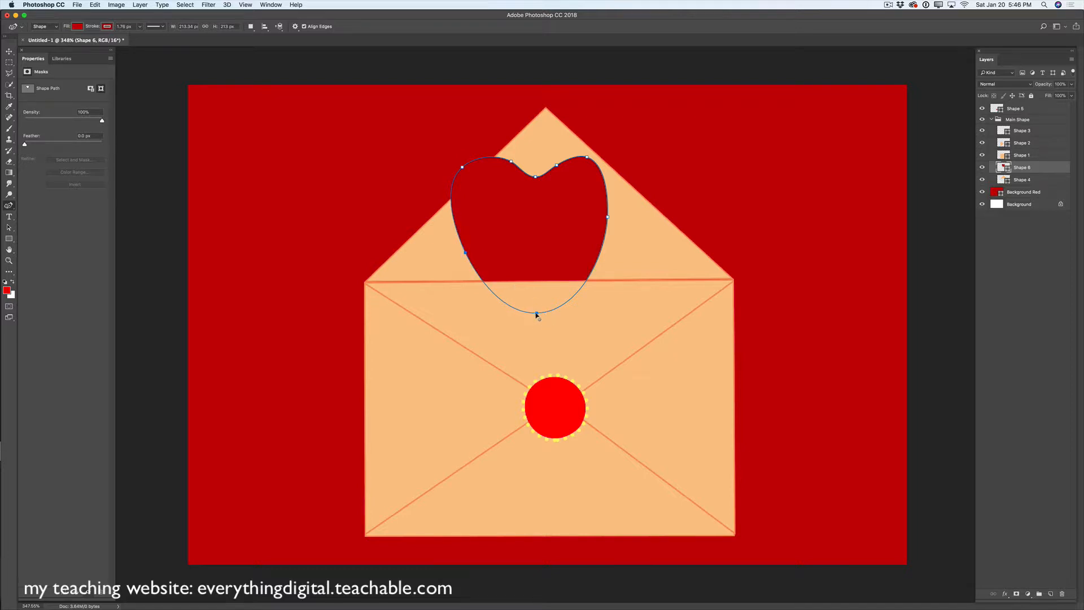
pyautogui.moveTo(535, 315); pyautogui.dragTo(535, 331)
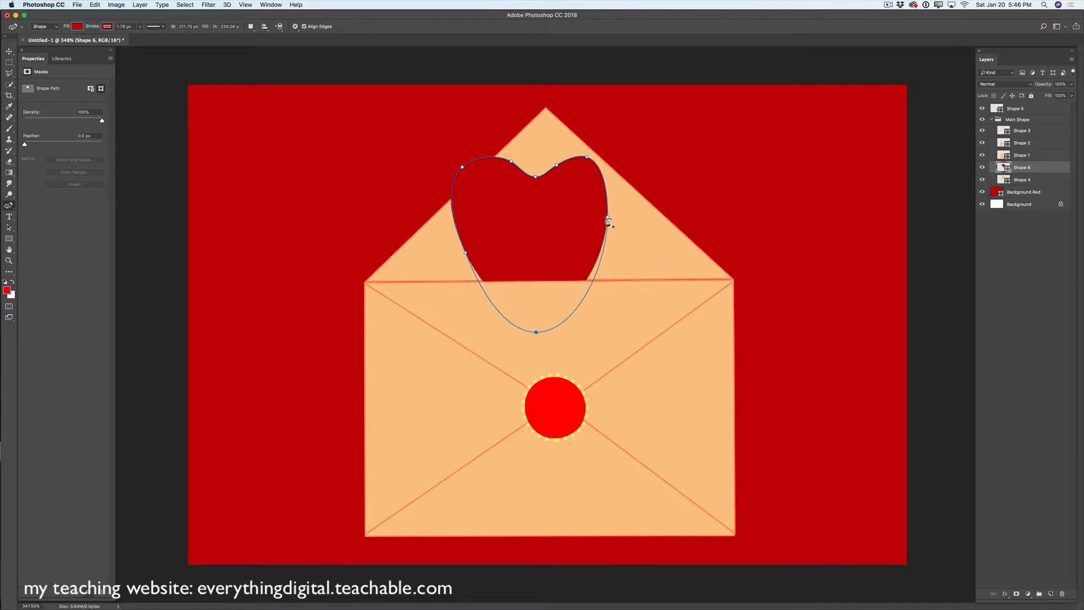
pyautogui.click(537, 333)
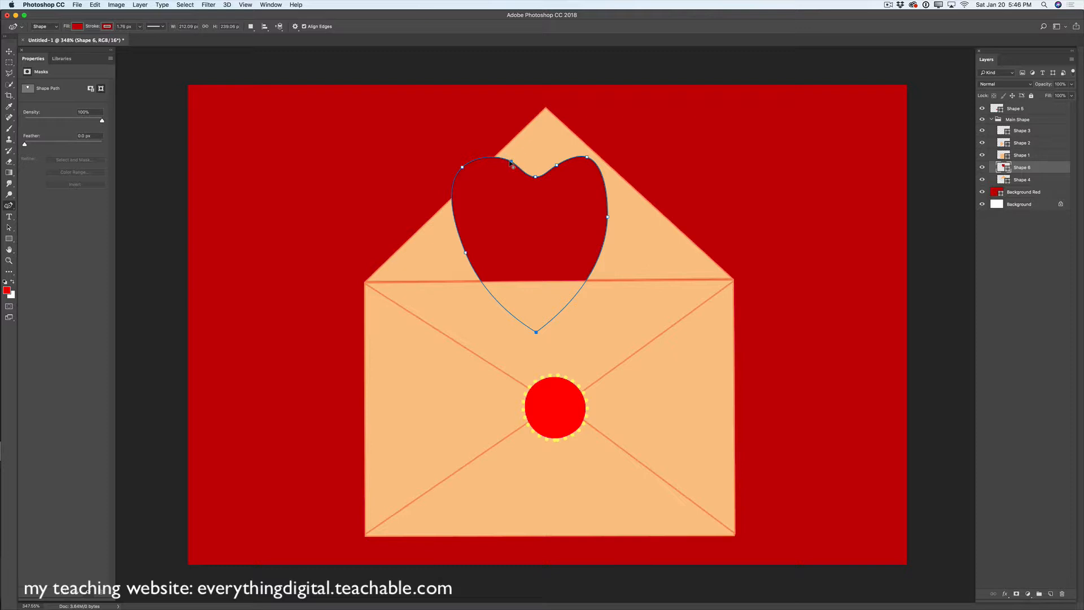
# Refine the anchors around the heart's notch and move the heart slightly right and down on the flap.
pyautogui.moveTo(511, 163); pyautogui.dragTo(533, 172)
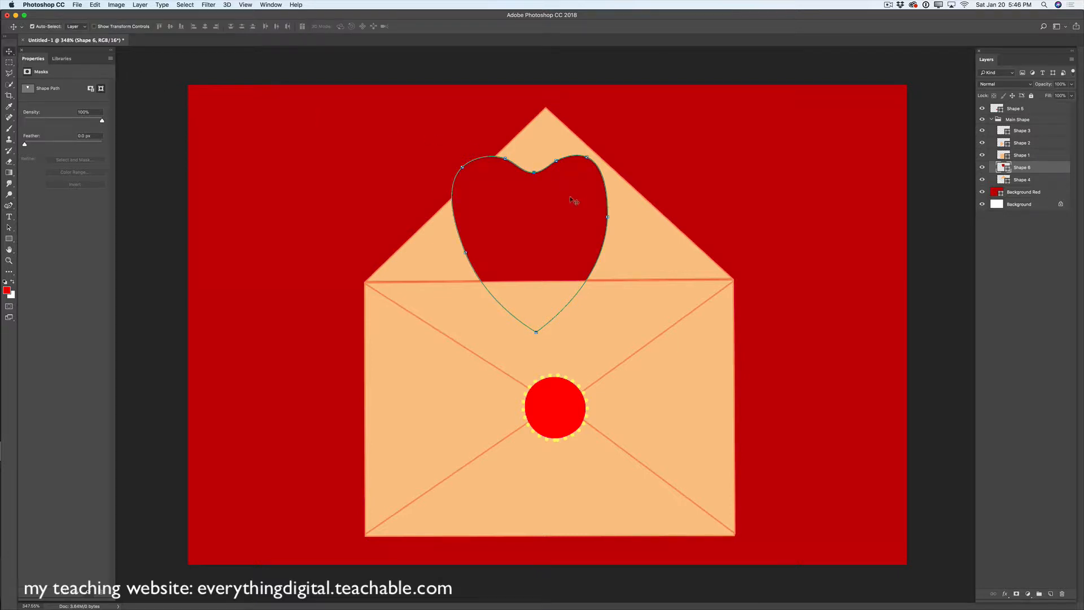
pyautogui.moveTo(567, 208)
pyautogui.mouseDown()
pyautogui.moveTo(521, 201)
pyautogui.moveTo(563, 210)
pyautogui.moveTo(514, 184)
pyautogui.moveTo(671, 231)
pyautogui.moveTo(492, 255)
pyautogui.moveTo(648, 261)
pyautogui.moveTo(625, 260)
pyautogui.moveTo(578, 215)
pyautogui.mouseUp()
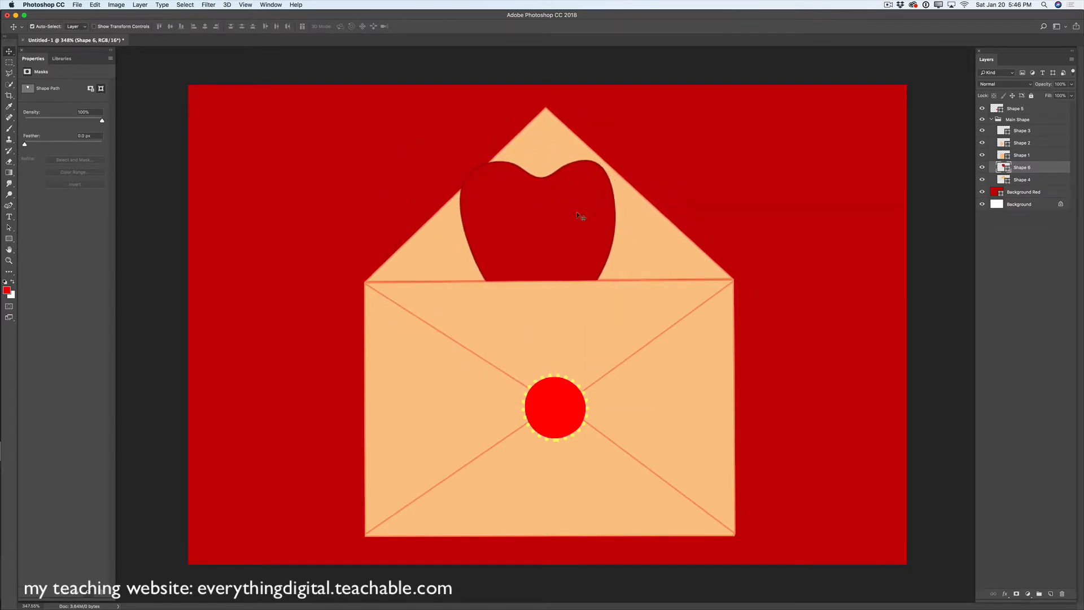
# Rotate the heart about 18 degrees clockwise with Free Transform, keeping it inside the open flap.
pyautogui.click(93, 5)
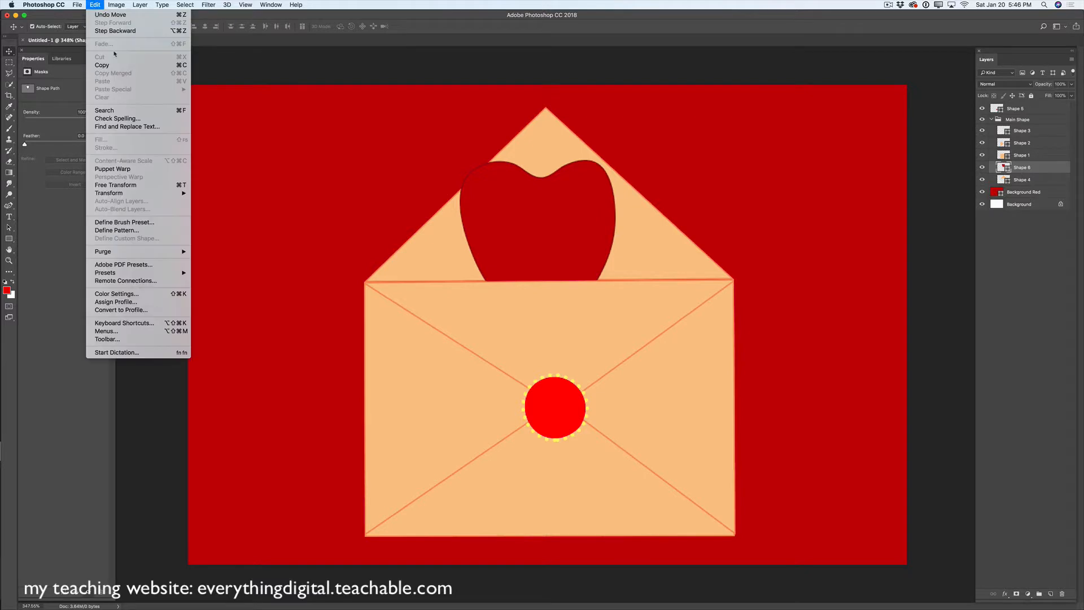
pyautogui.click(129, 185)
pyautogui.moveTo(634, 219); pyautogui.dragTo(574, 234)
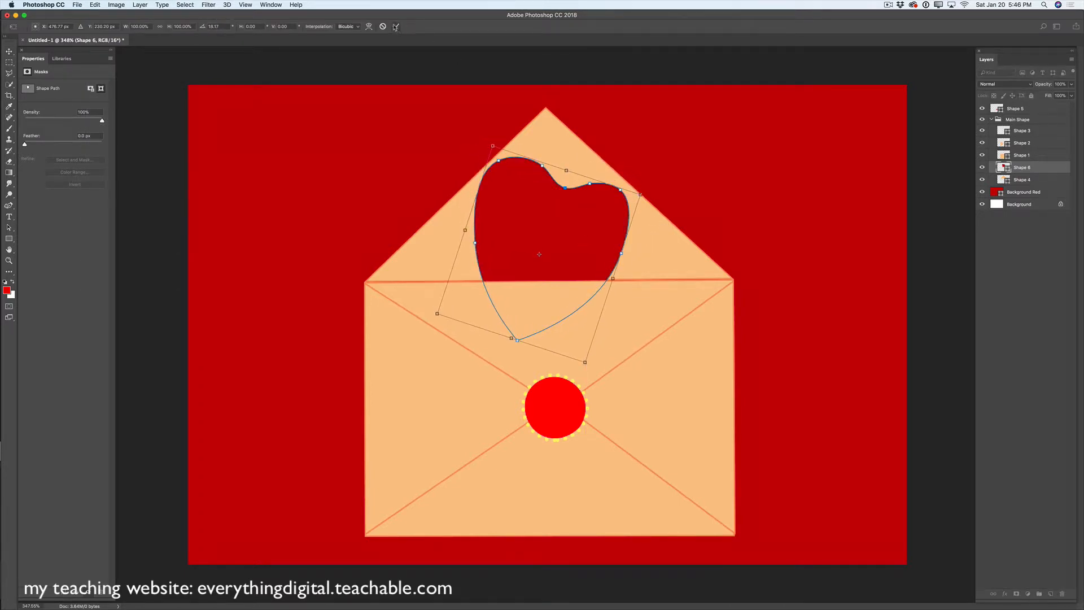
pyautogui.click(396, 26)
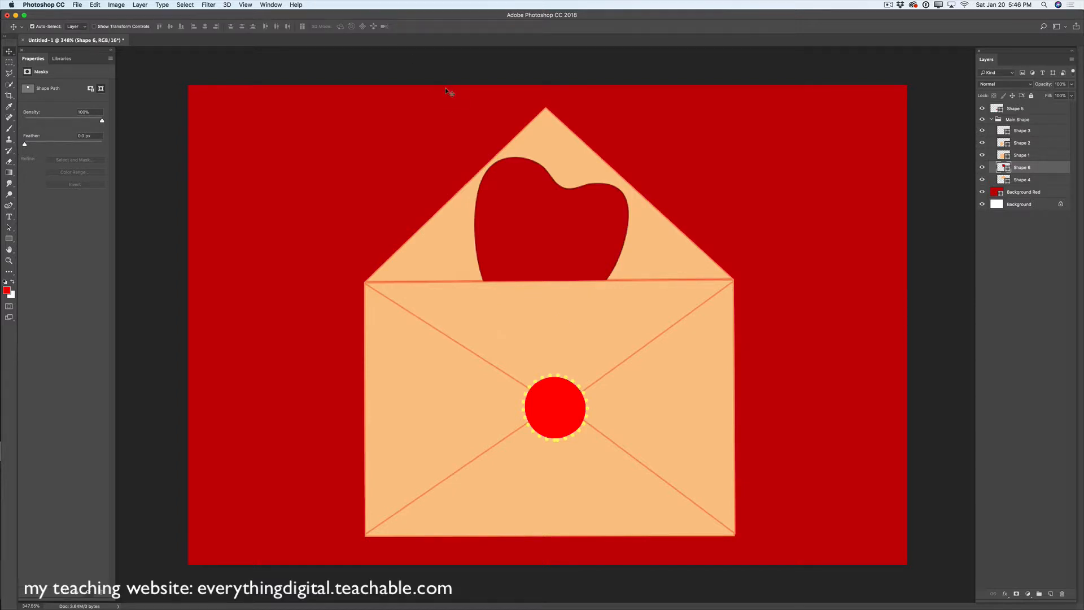
# Use the Curvature Pen to shift the heart's notch anchor slightly left and pull both lobes' outer anchors outward and down.
pyautogui.click(7, 206)
pyautogui.click(47, 221)
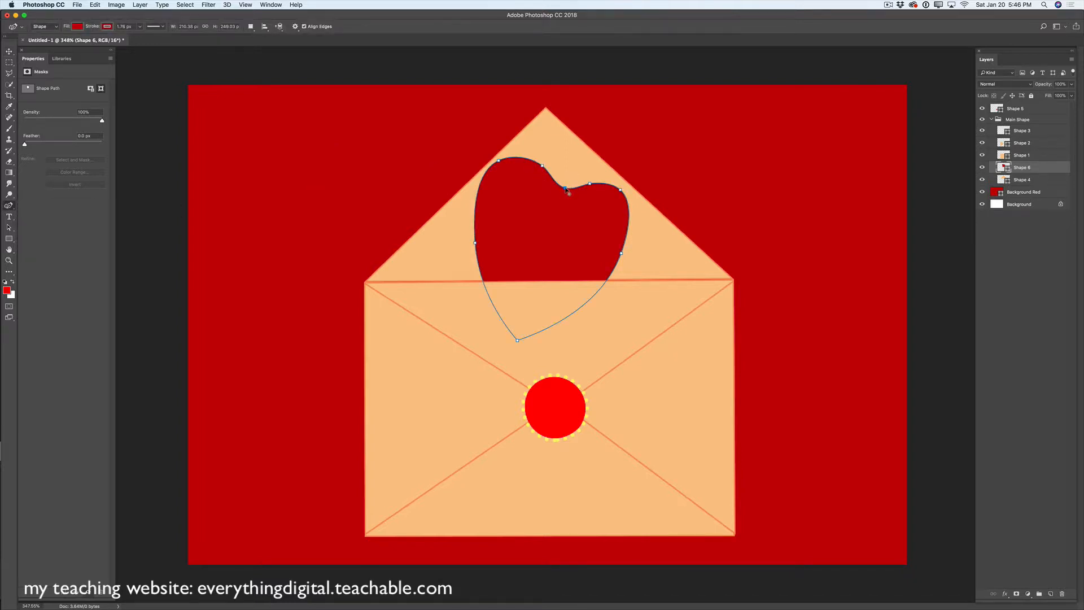
pyautogui.moveTo(565, 189); pyautogui.dragTo(559, 190)
pyautogui.moveTo(498, 161); pyautogui.dragTo(479, 168)
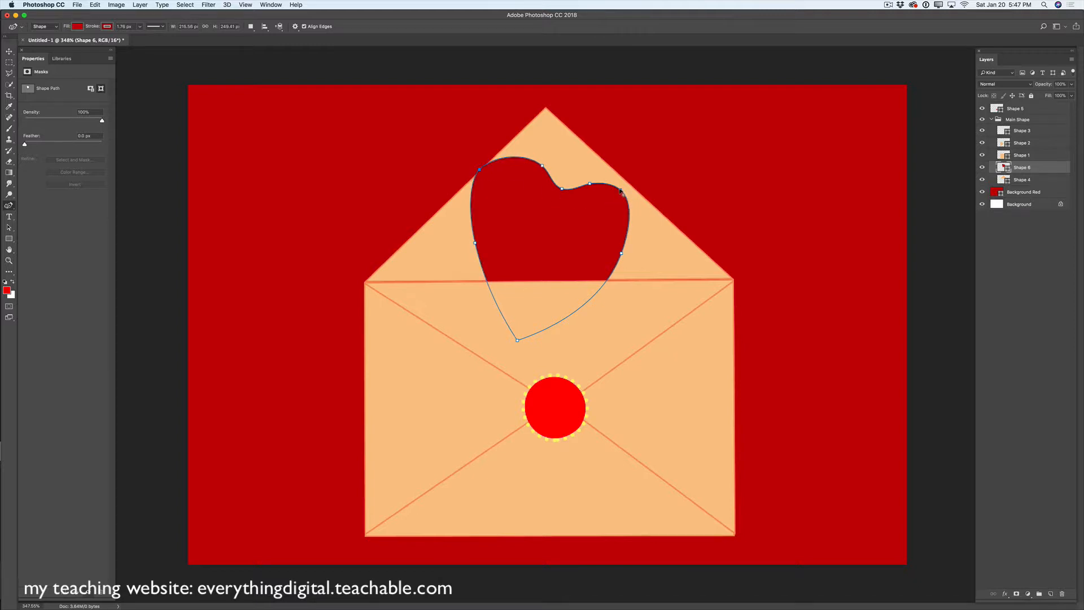
pyautogui.moveTo(621, 190); pyautogui.dragTo(633, 204)
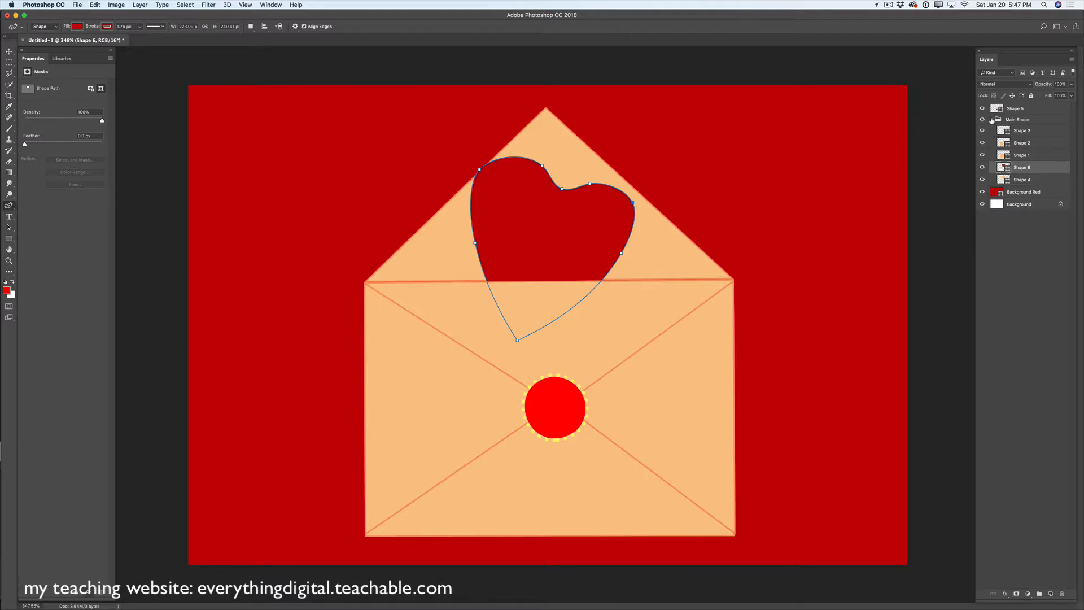
pyautogui.click(1017, 109)
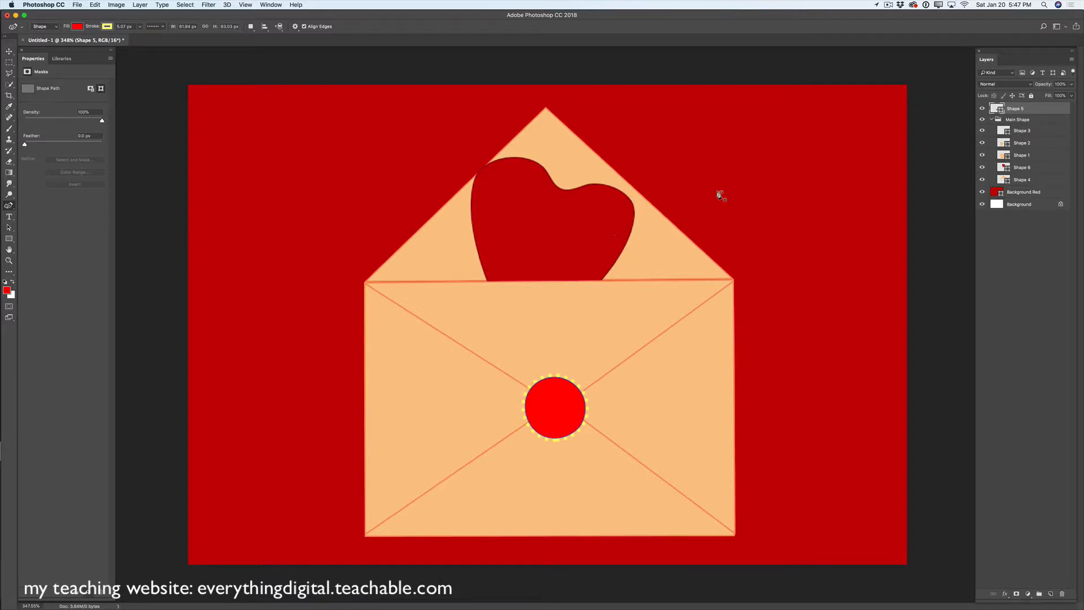
pyautogui.click(1023, 167)
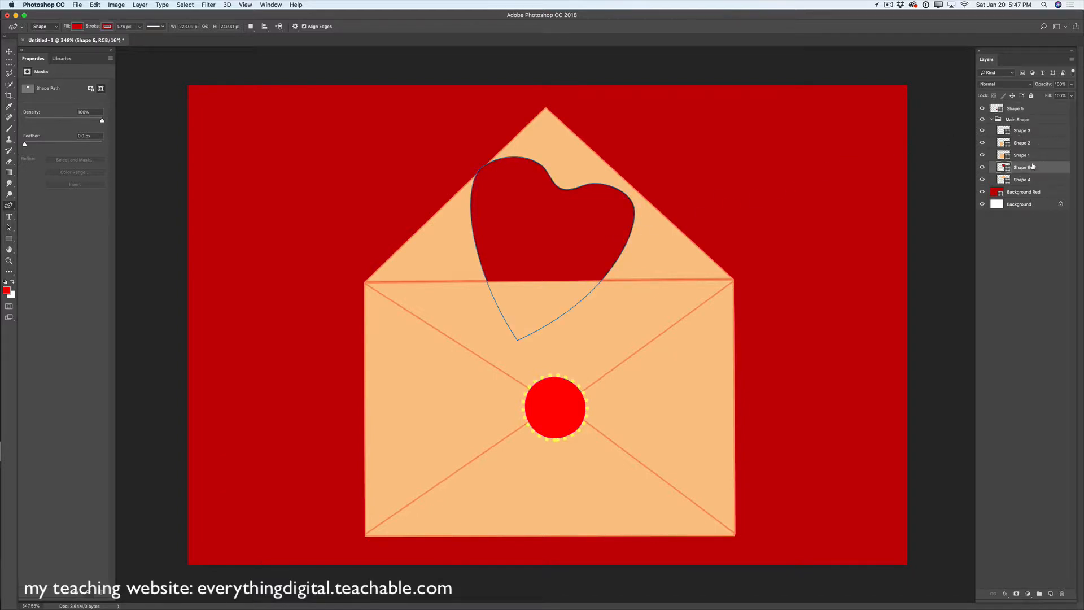
pyautogui.click(563, 188)
pyautogui.press('super+z')
pyautogui.click(518, 342)
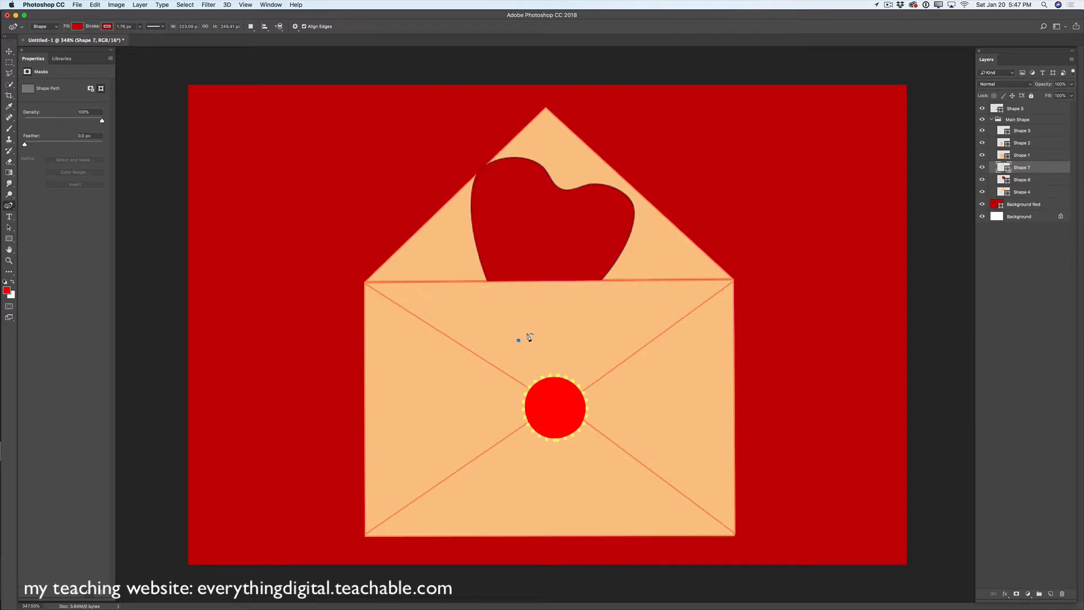
pyautogui.press('super+z')
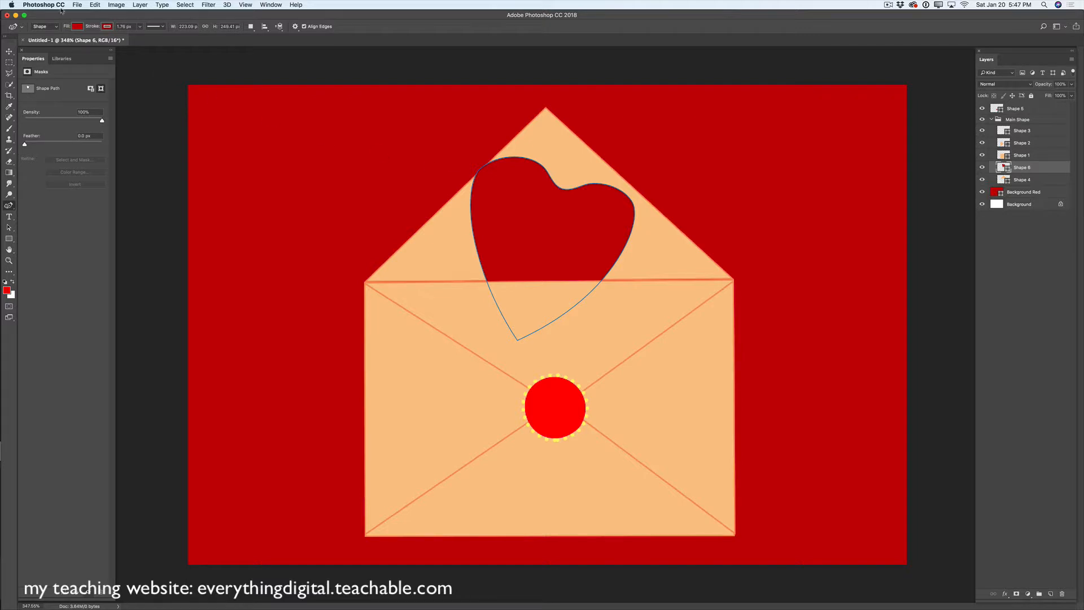
# Move the heart slightly right and down with Free Transform Path so it sits centred within the open flap.
pyautogui.click(96, 5)
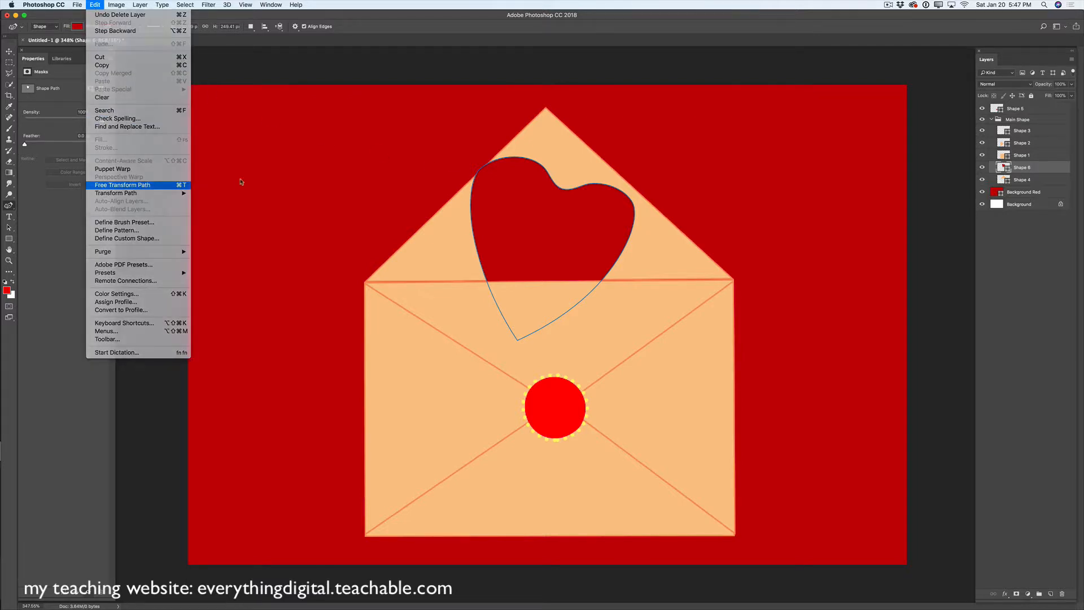
pyautogui.click(118, 181)
pyautogui.moveTo(552, 206); pyautogui.dragTo(566, 215)
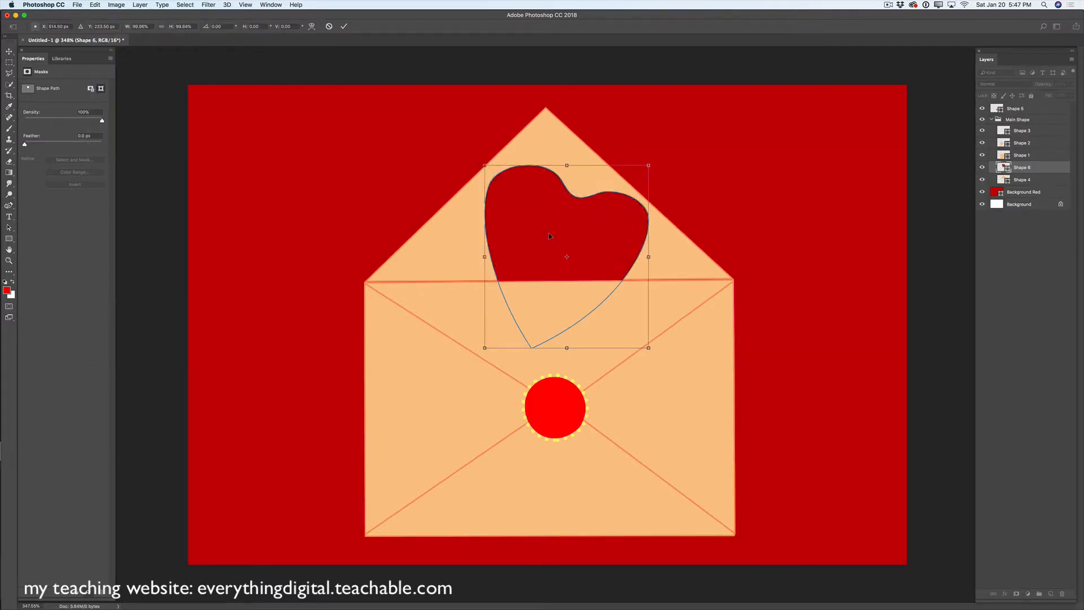
pyautogui.click(344, 26)
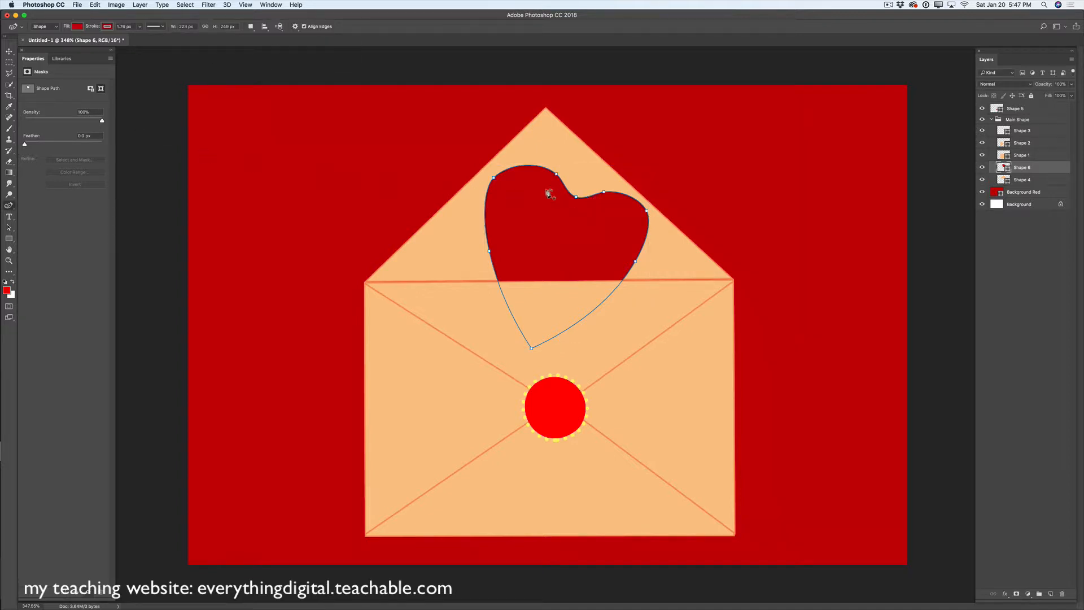
# Remove the inner anchor of the heart's left lobe, shift the outer anchor inward and up, and add new anchors to rebuild the curve.
pyautogui.click(556, 175)
pyautogui.press('Delete')
pyautogui.click(604, 192)
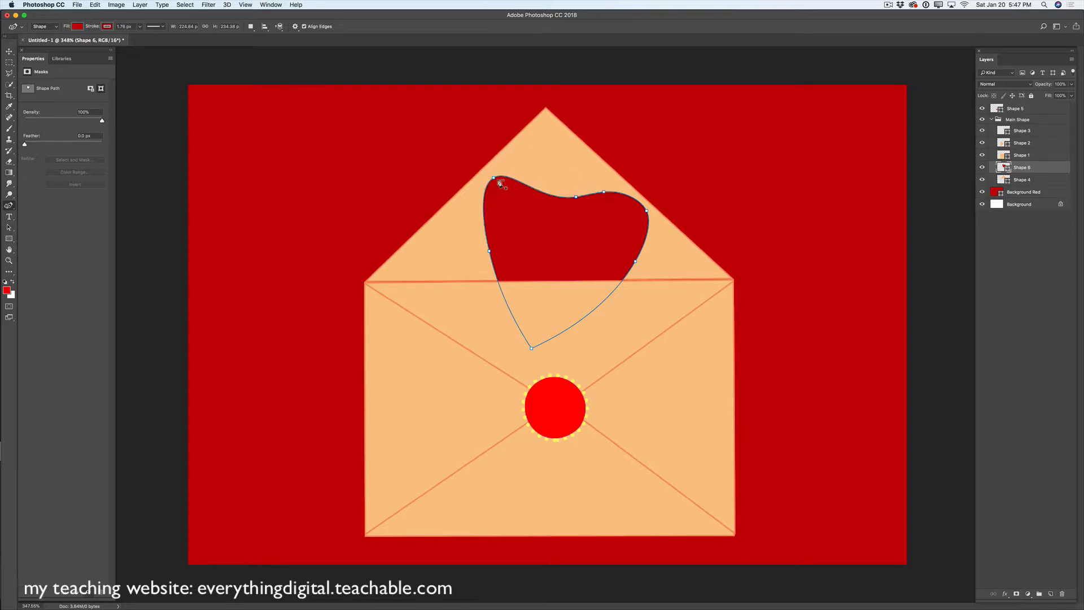
pyautogui.moveTo(495, 178)
pyautogui.mouseDown()
pyautogui.moveTo(519, 171)
pyautogui.moveTo(504, 172)
pyautogui.mouseUp()
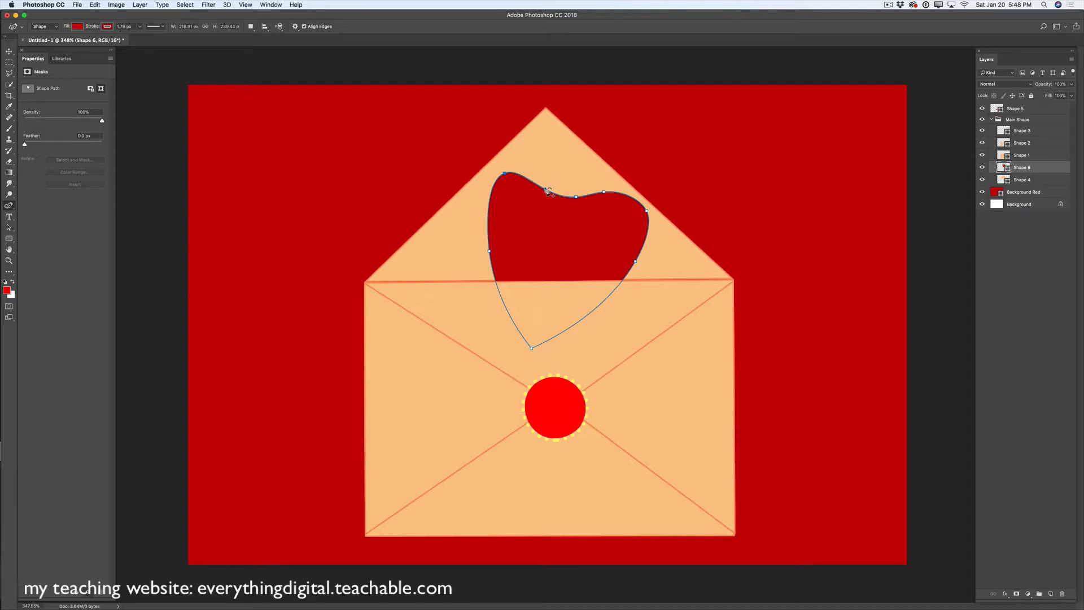
pyautogui.click(545, 190)
pyautogui.moveTo(545, 191); pyautogui.dragTo(572, 197)
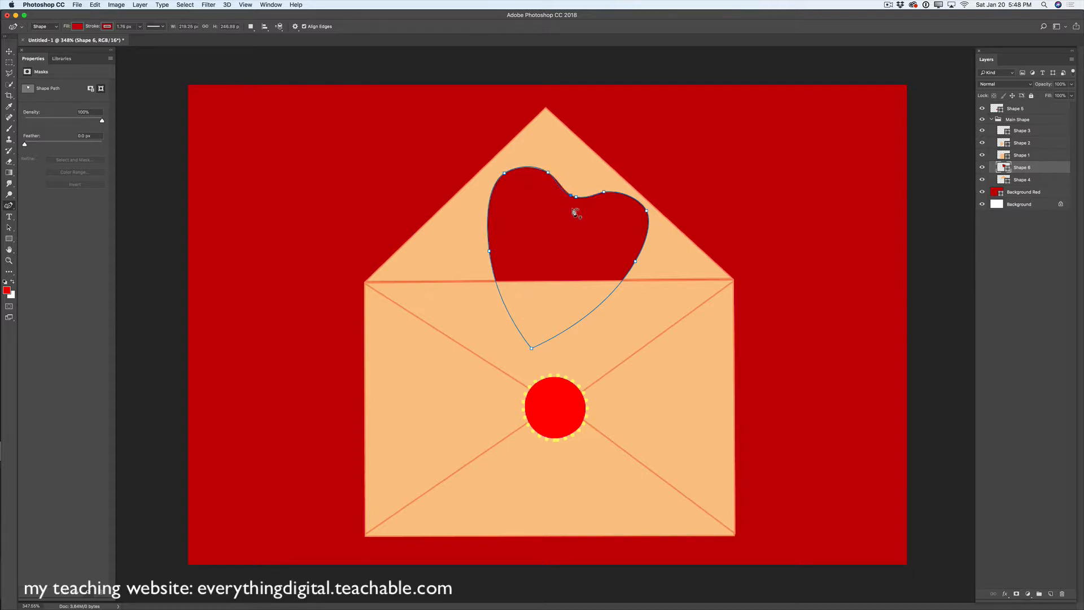
# Delete the surplus anchor at the heart's notch and reshape the notch and the right lobe's top anchor.
pyautogui.press('BackSpace')
pyautogui.click(575, 197)
pyautogui.moveTo(574, 196); pyautogui.dragTo(612, 190)
# Lower the heart's upper-left anchor and pull both side anchors slightly inward to narrow its lower half.
pyautogui.moveTo(506, 174); pyautogui.dragTo(500, 172)
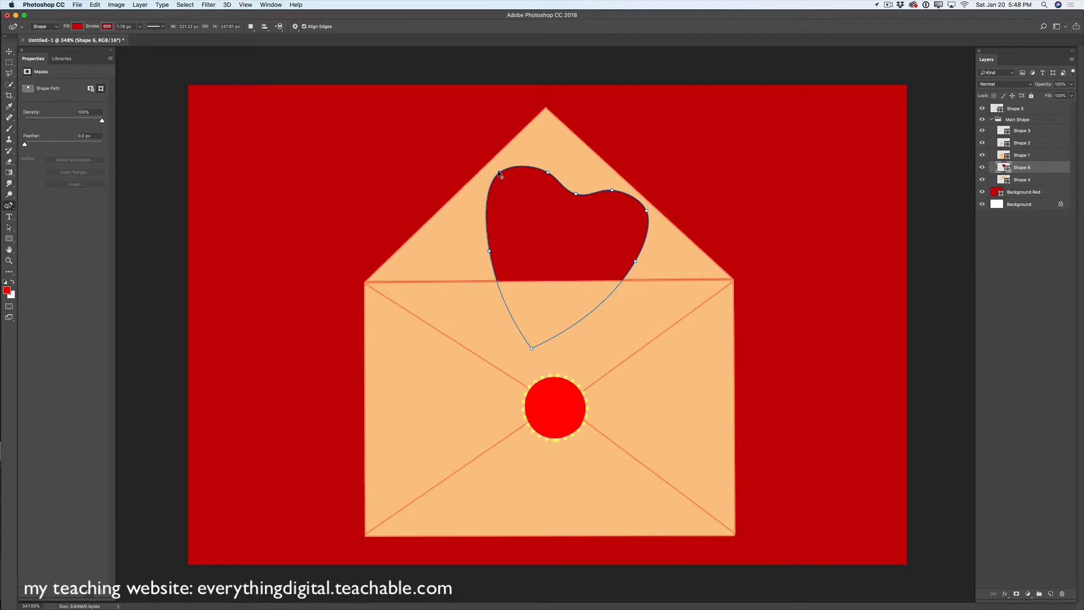
pyautogui.moveTo(500, 173); pyautogui.dragTo(497, 180)
pyautogui.moveTo(490, 252); pyautogui.dragTo(494, 252)
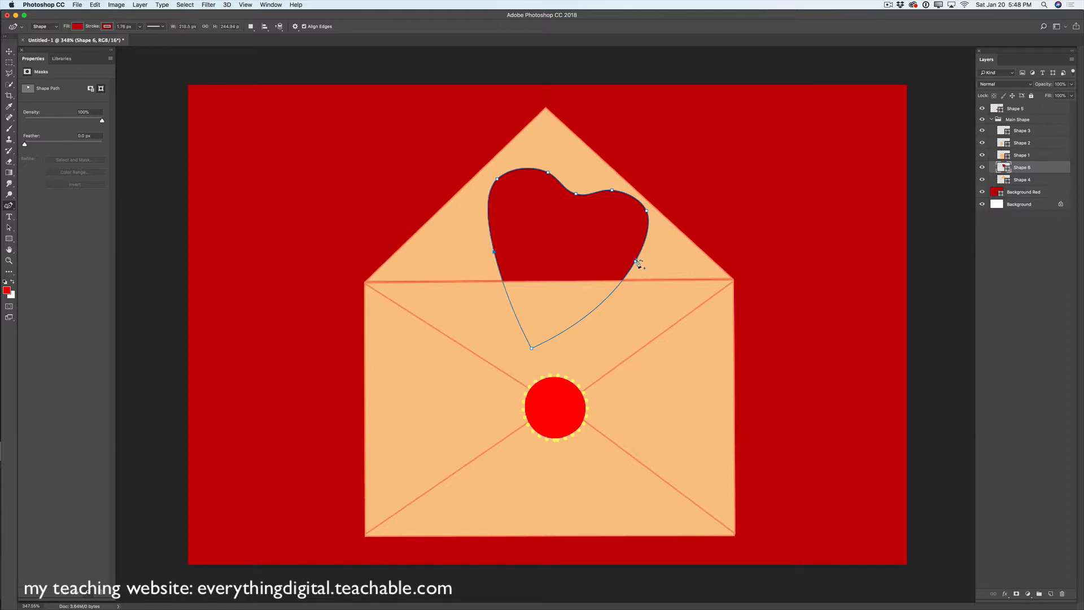
pyautogui.moveTo(637, 263); pyautogui.dragTo(631, 261)
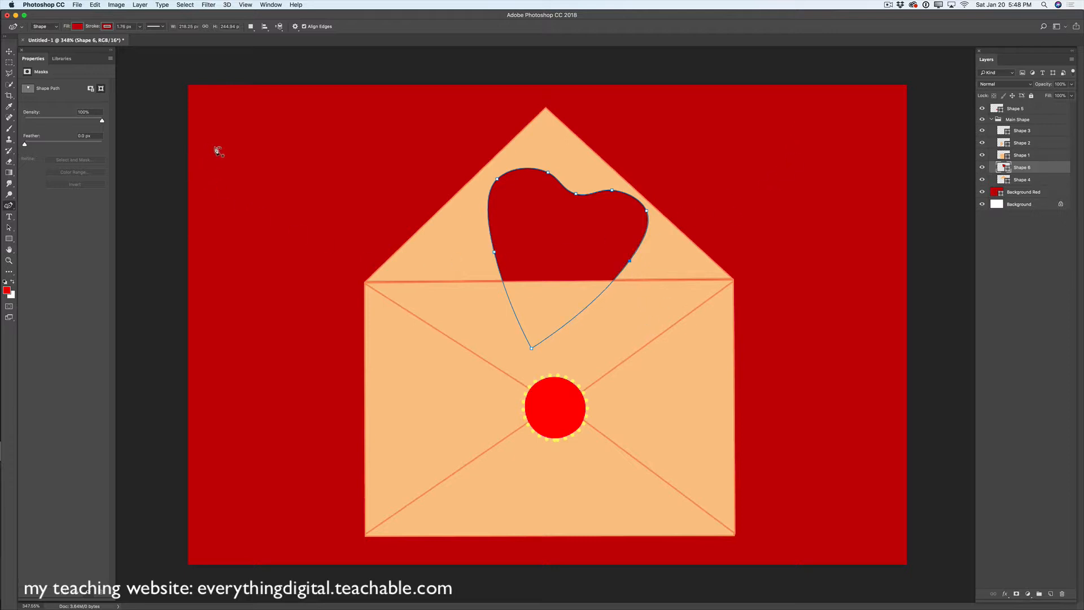
# Add a new layer above the seal and set the Curvature Pen to a yellow fill with no stroke.
pyautogui.click(1032, 109)
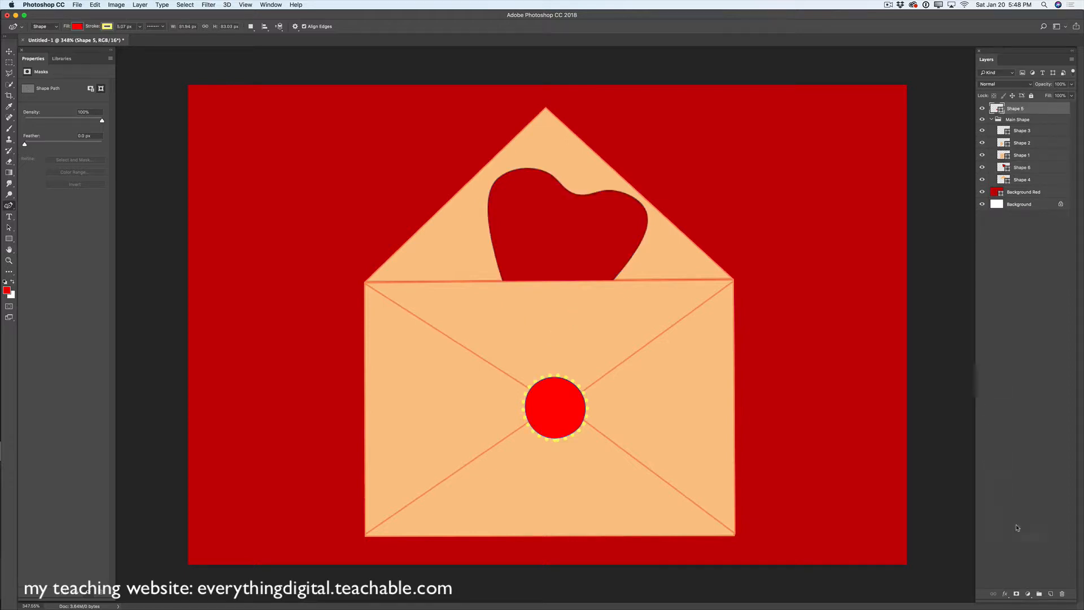
pyautogui.click(1051, 595)
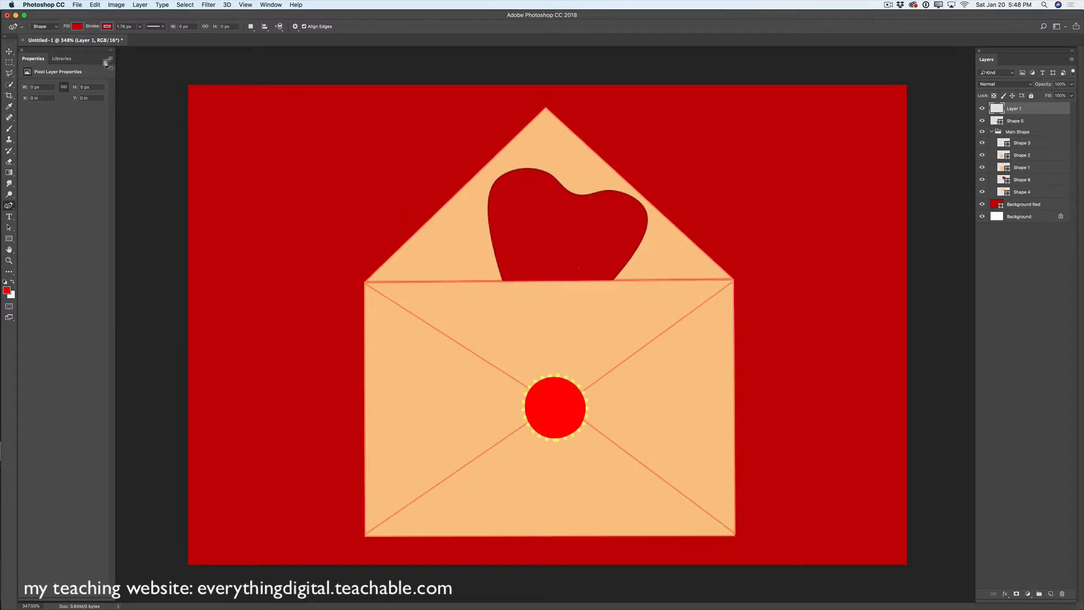
pyautogui.click(77, 27)
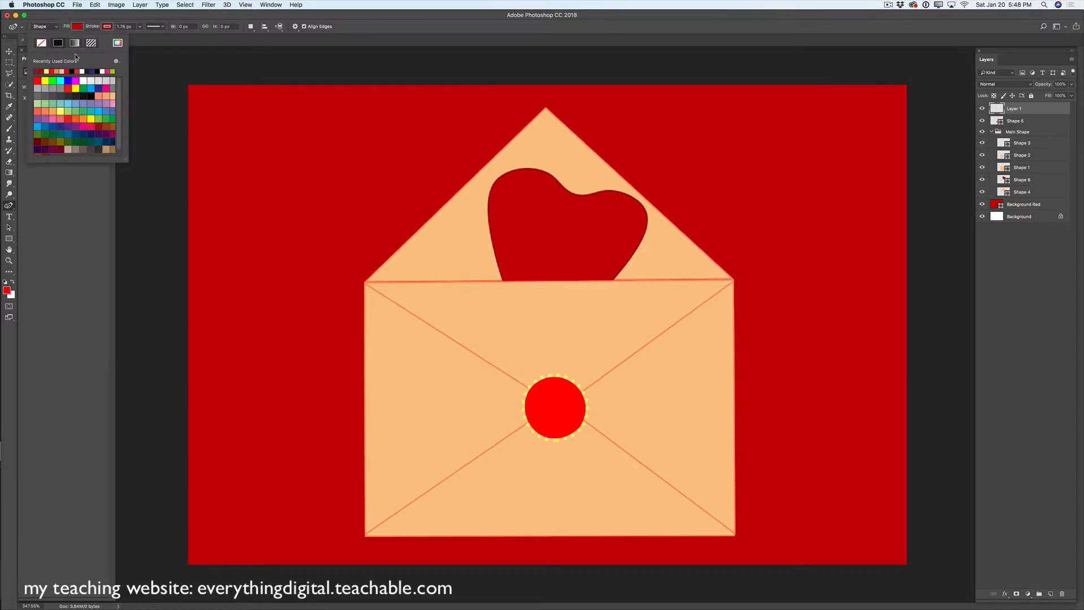
pyautogui.click(47, 70)
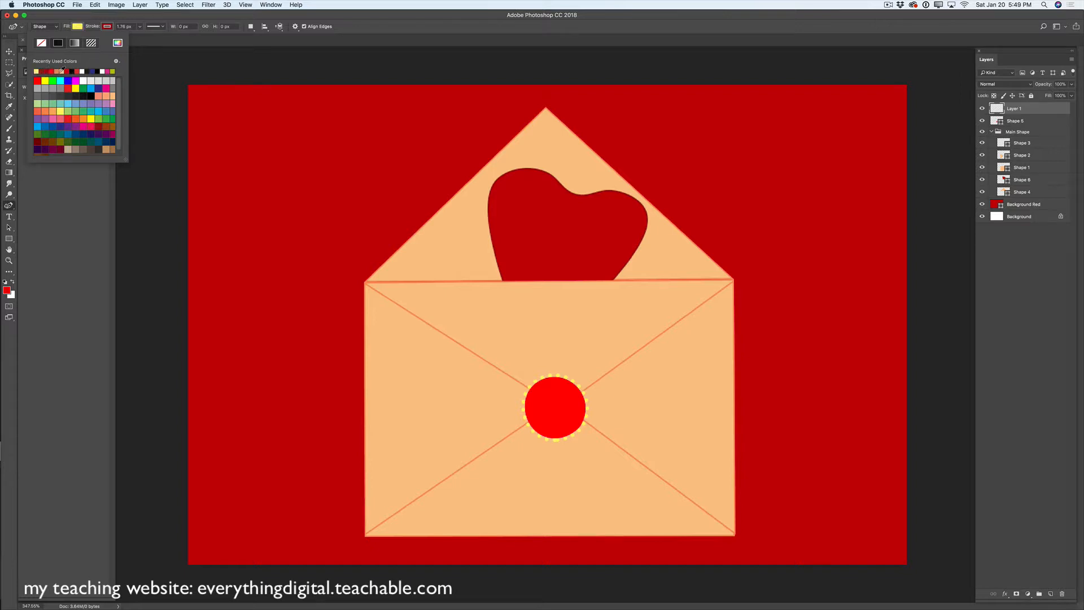
pyautogui.click(106, 26)
pyautogui.click(74, 45)
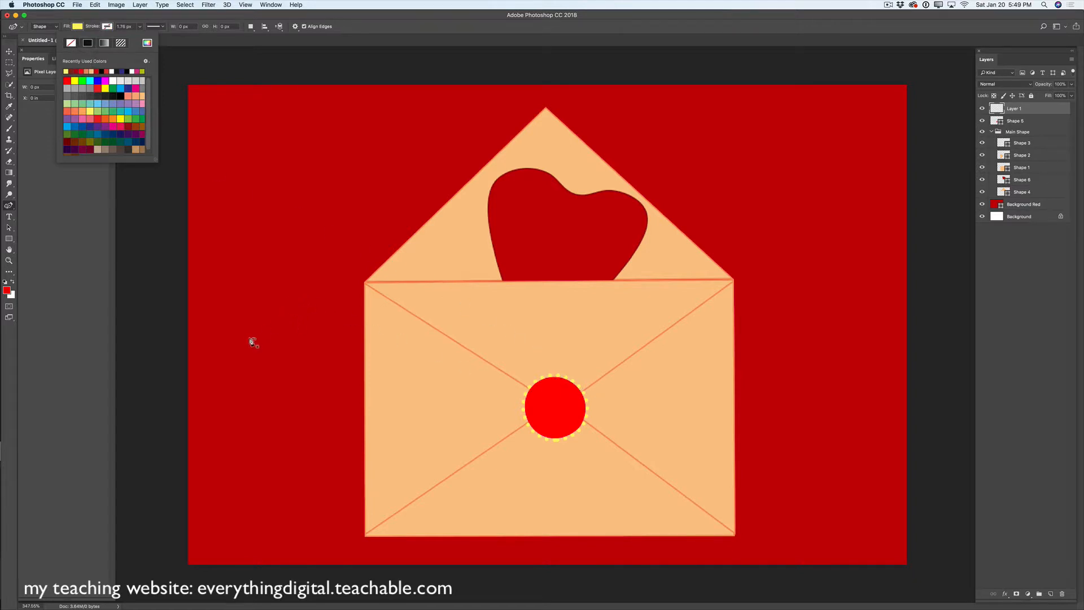
# Draw a curved V inside the seal with the Curvature Pen and give it no fill and a yellow stroke.
pyautogui.click(543, 397)
pyautogui.click(549, 414)
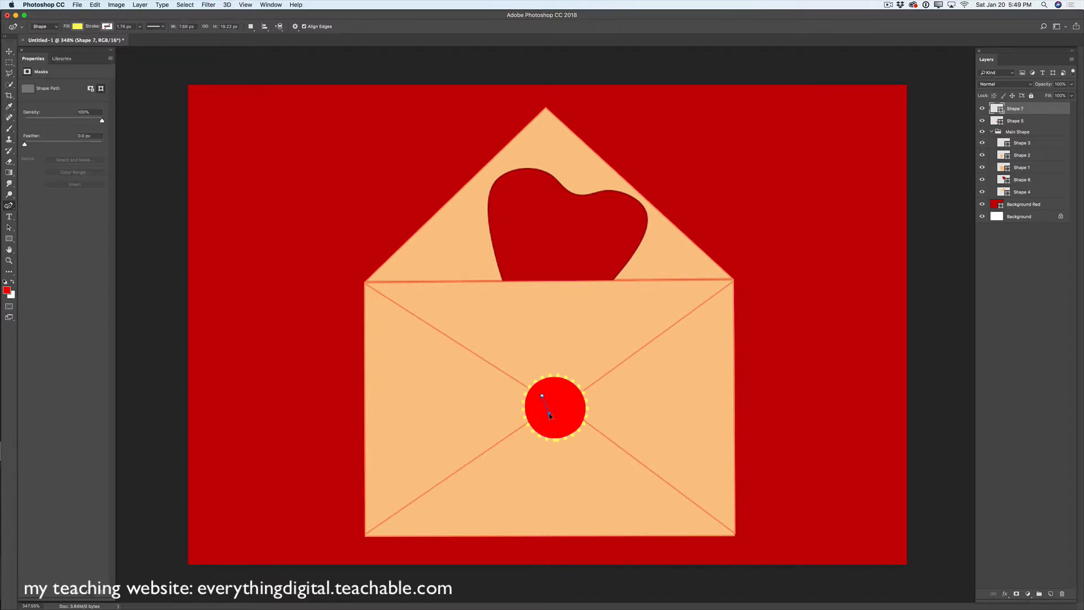
pyautogui.click(552, 428)
pyautogui.moveTo(566, 393); pyautogui.dragTo(577, 398)
pyautogui.click(576, 406)
pyautogui.click(78, 27)
pyautogui.click(41, 44)
pyautogui.click(107, 27)
pyautogui.click(66, 71)
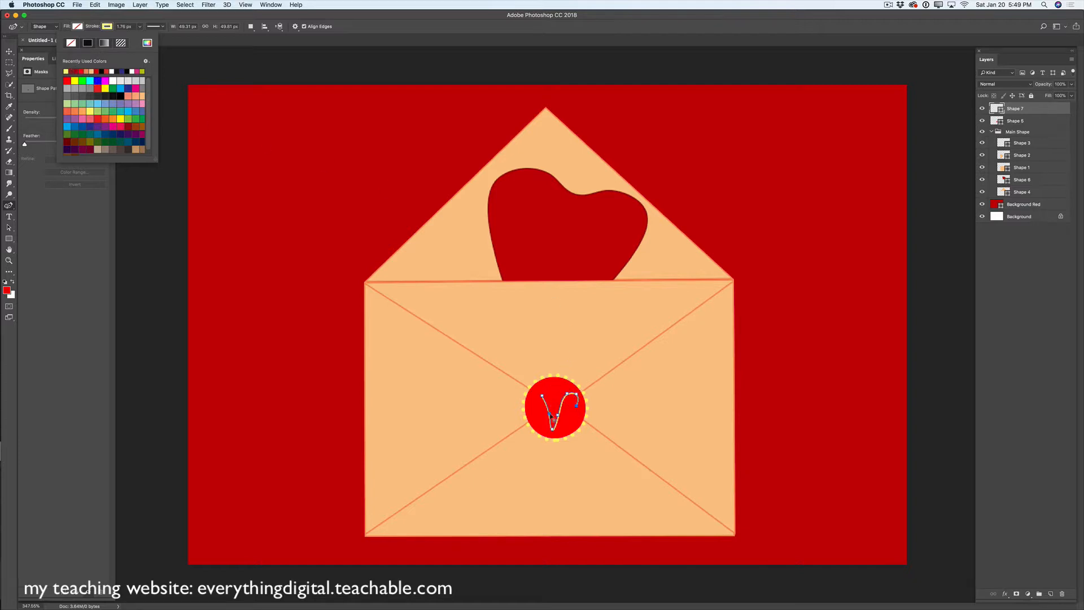
# Adjust the anchors on the V's left arm and delete the V shape.
pyautogui.moveTo(549, 414); pyautogui.dragTo(546, 417)
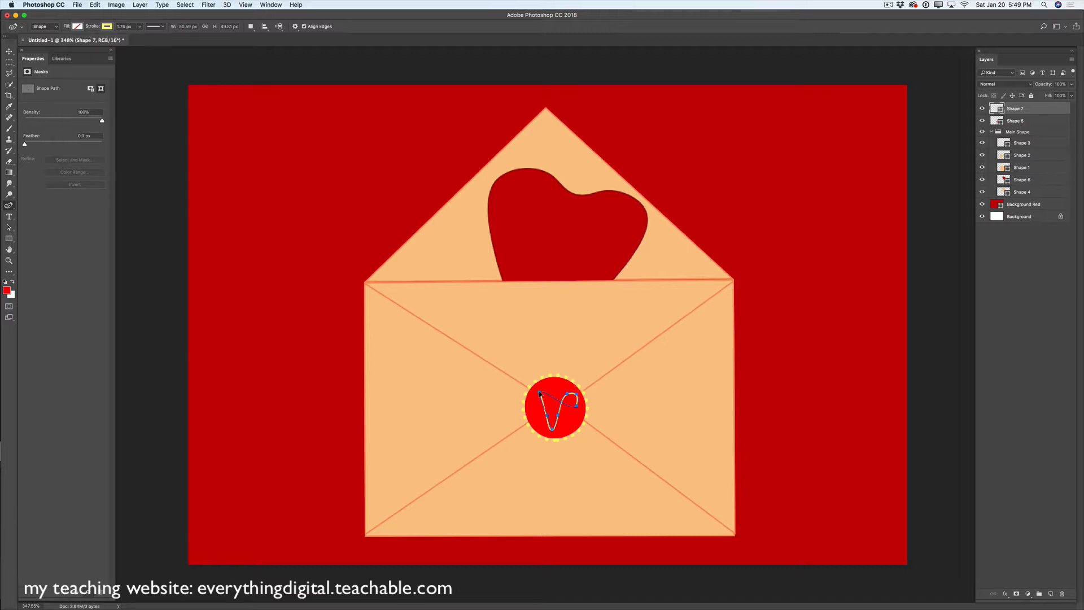
pyautogui.moveTo(542, 396); pyautogui.dragTo(540, 394)
pyautogui.press('BackSpace')
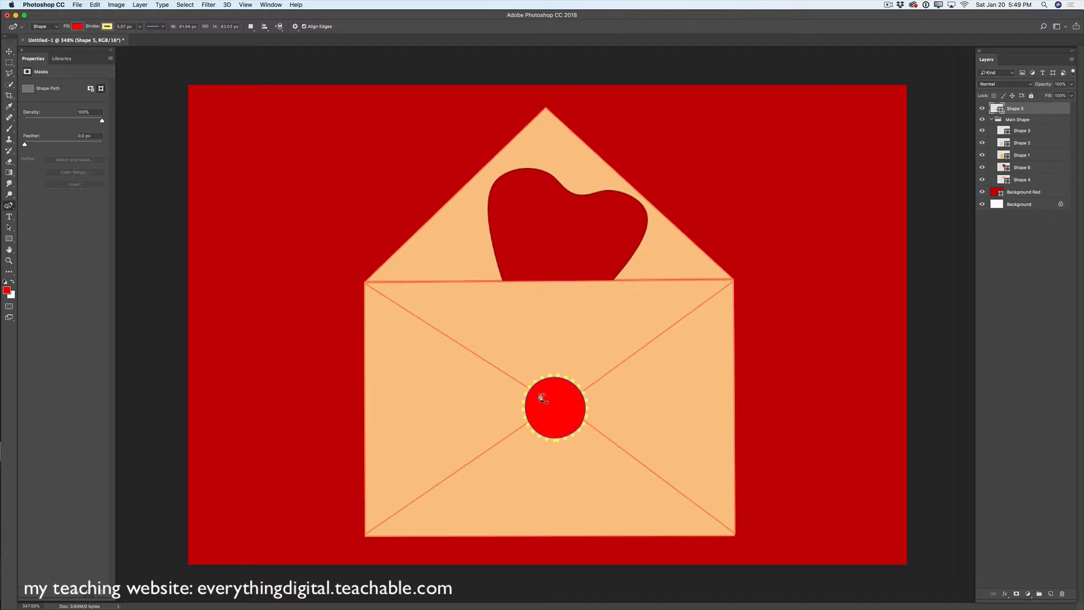
# Draw a V with a hooked right arm inside the red seal using the Curvature Pen.
pyautogui.click(539, 394)
pyautogui.click(549, 405)
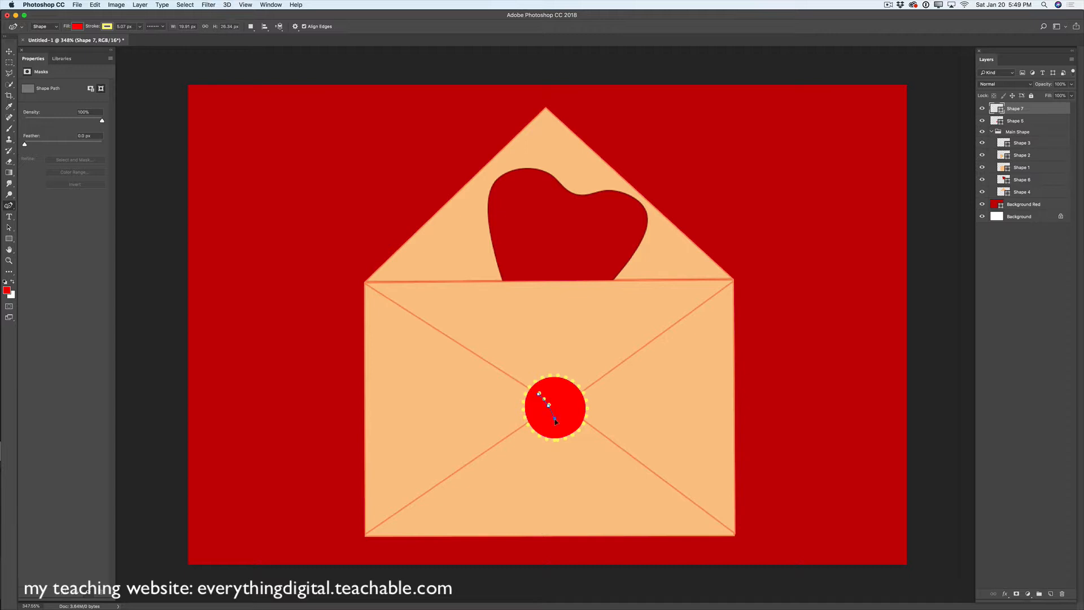
pyautogui.click(555, 427)
pyautogui.click(576, 399)
pyautogui.click(579, 398)
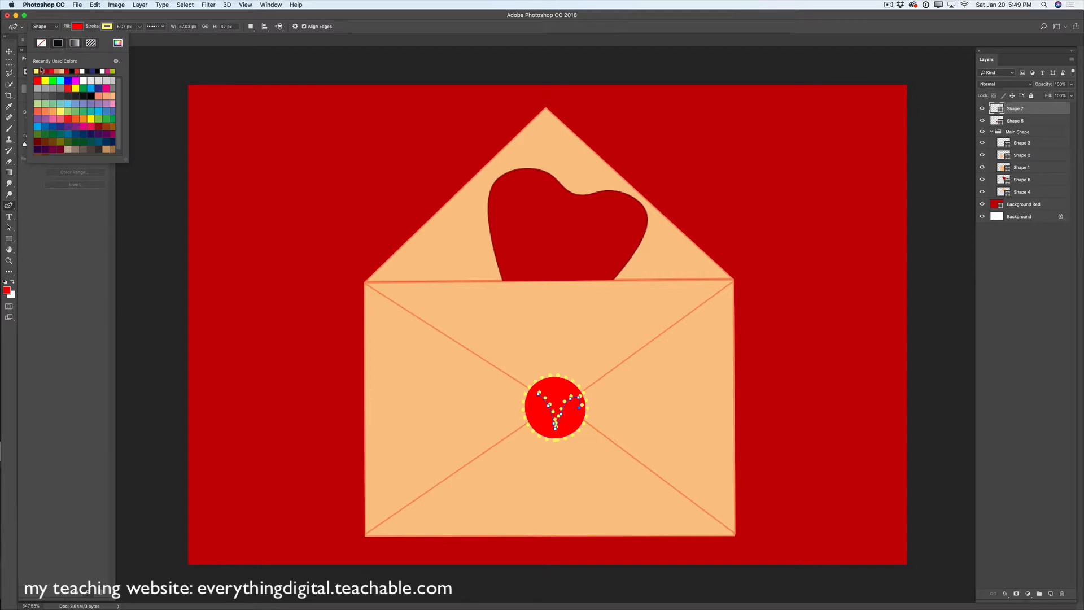
# Give the V no fill and a solid stroke, and reduce the stroke width to 1.22 px.
pyautogui.click(42, 43)
pyautogui.click(163, 26)
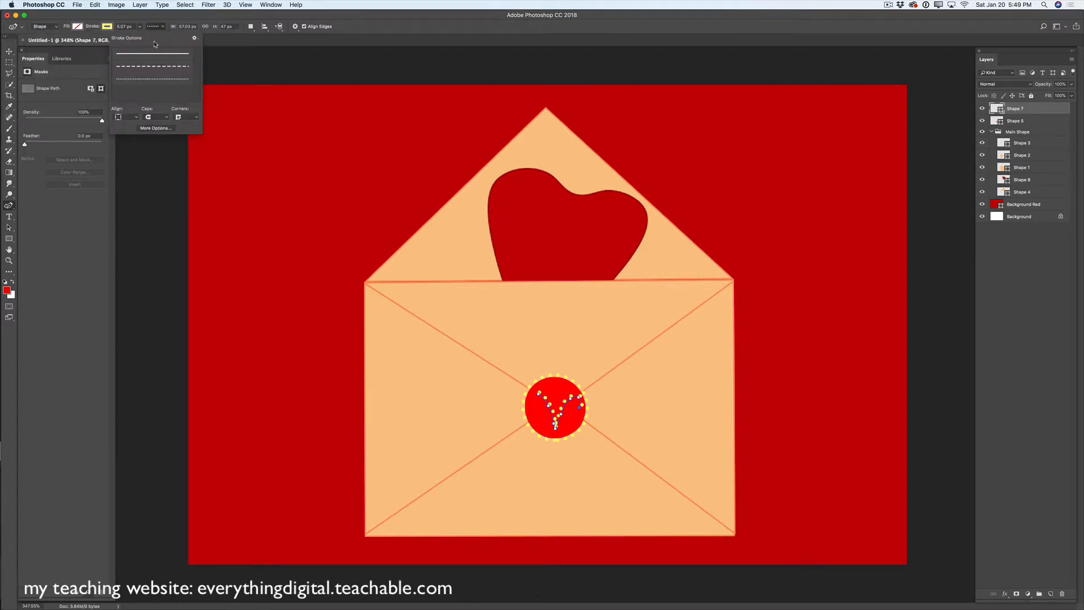
pyautogui.click(159, 54)
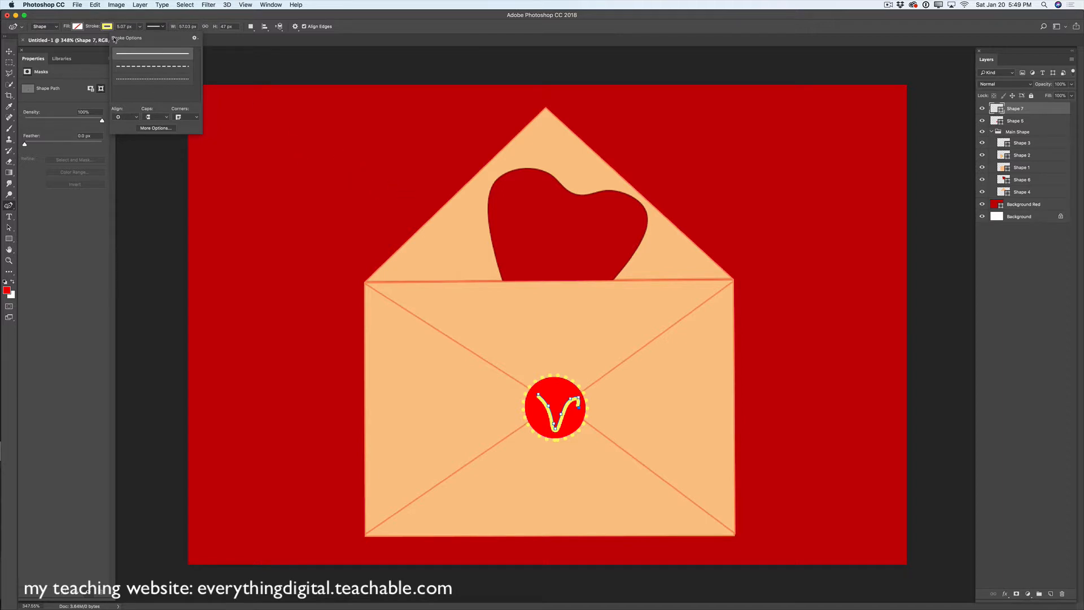
pyautogui.click(139, 27)
pyautogui.moveTo(142, 37); pyautogui.dragTo(139, 39)
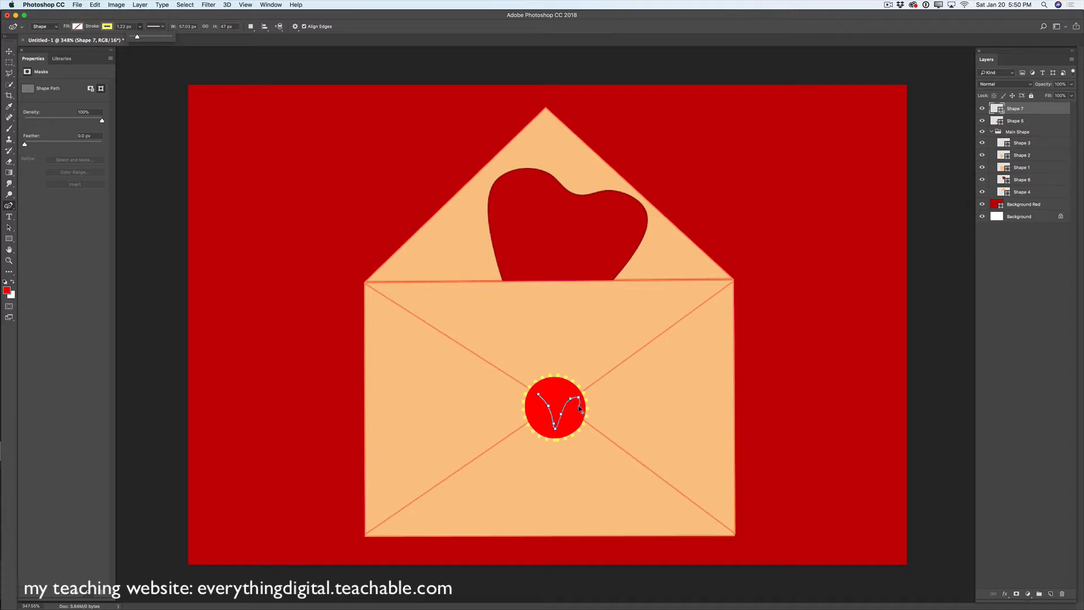
# Move the anchors of the V's right arm to form a taller, rounder hook that curls inward.
pyautogui.click(580, 407)
pyautogui.click(583, 408)
pyautogui.click(566, 392)
pyautogui.moveTo(579, 397); pyautogui.dragTo(577, 393)
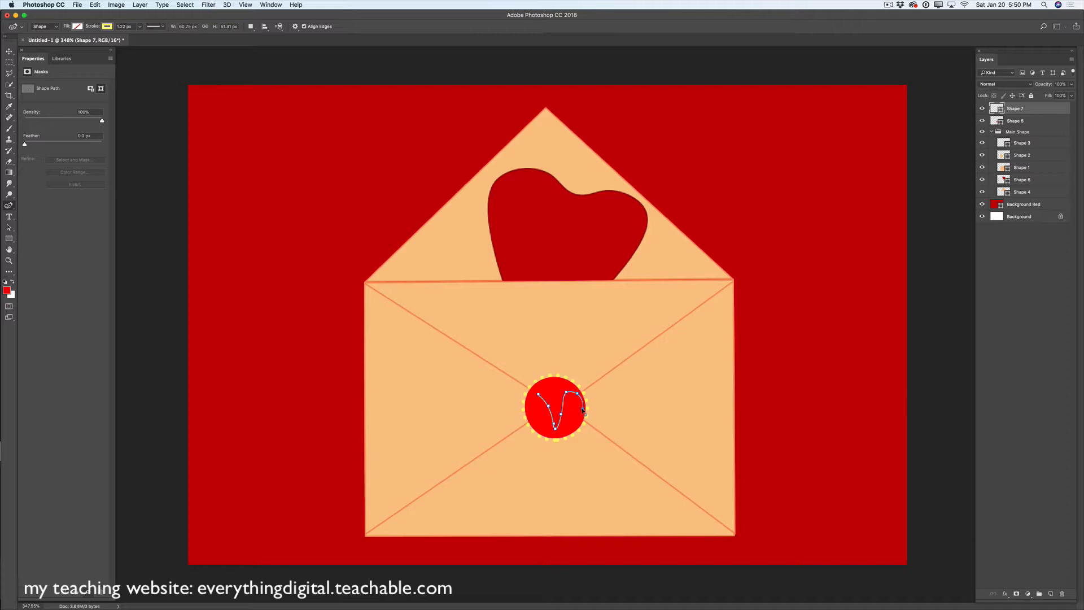
pyautogui.click(577, 416)
# Undo the last anchor edit on the V and fine-tune the hook's end and top anchors.
pyautogui.moveTo(566, 389); pyautogui.dragTo(538, 394)
pyautogui.click(94, 6)
pyautogui.click(103, 34)
pyautogui.moveTo(573, 412); pyautogui.dragTo(573, 412)
pyautogui.moveTo(562, 391); pyautogui.dragTo(563, 392)
# Apply a Drop Shadow effect to the V and adjust the shadow's distance and size.
pyautogui.click(1003, 595)
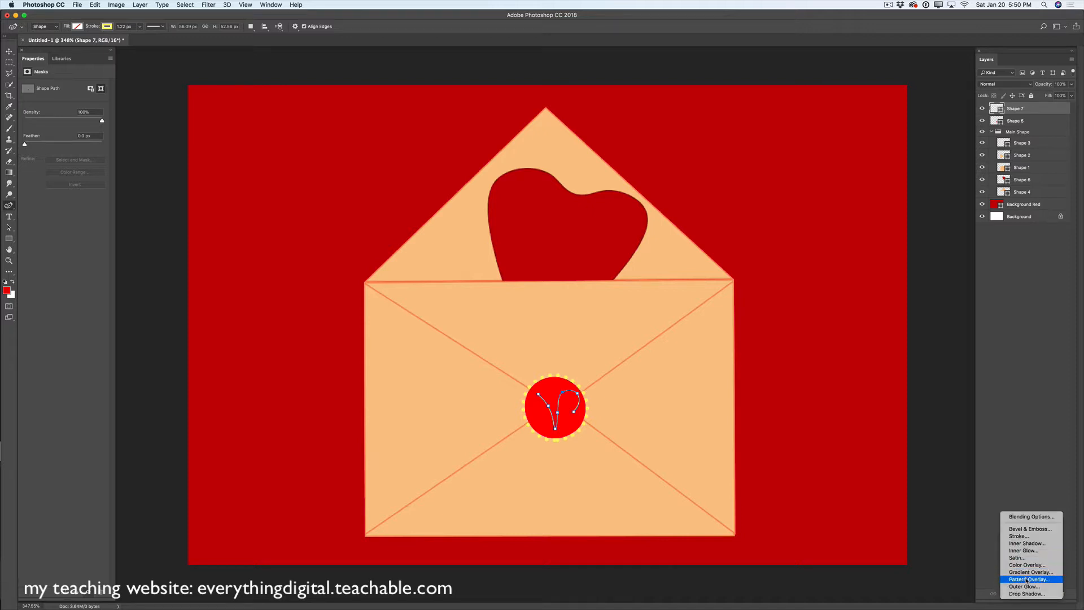
pyautogui.click(1027, 594)
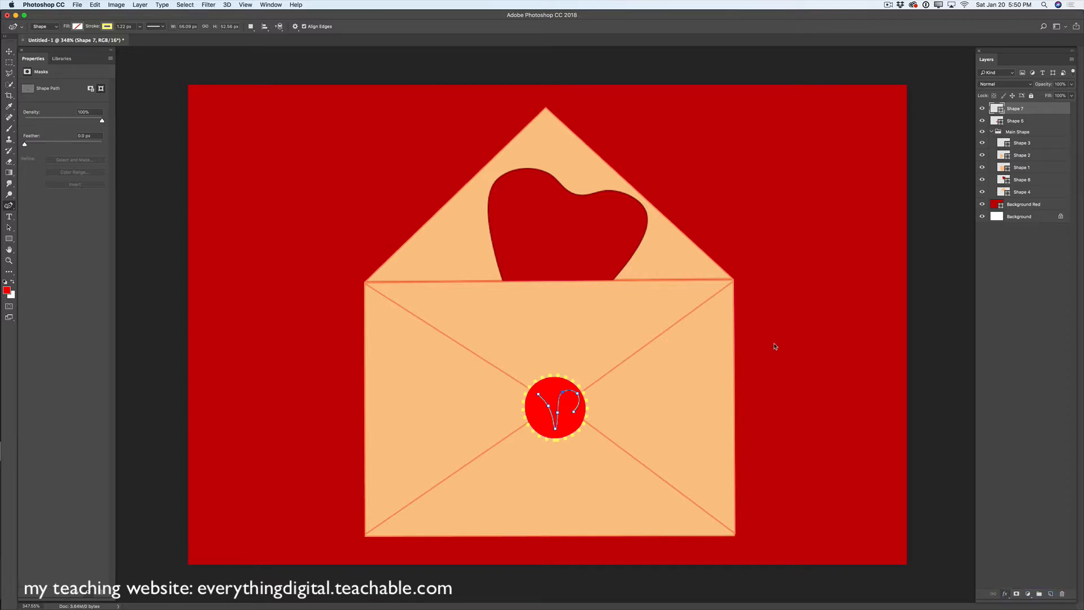
pyautogui.moveTo(760, 286); pyautogui.dragTo(831, 288)
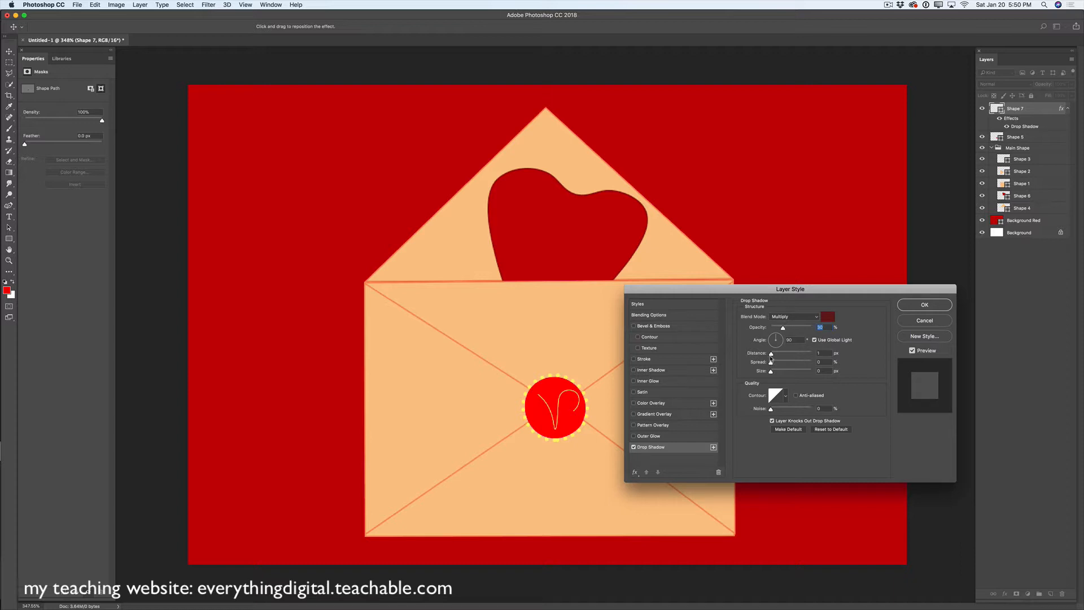
pyautogui.moveTo(771, 355)
pyautogui.mouseDown()
pyautogui.moveTo(782, 355)
pyautogui.moveTo(775, 372)
pyautogui.mouseUp()
pyautogui.click(911, 324)
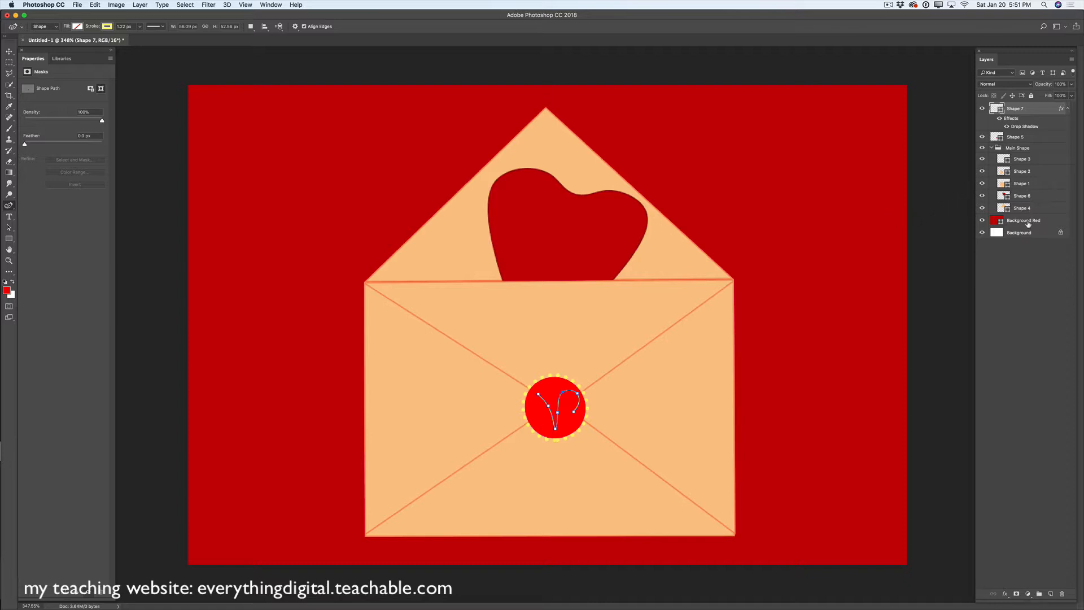
# Choose the Ellipse tool and change the fill of the Background Red layer to a dark red.
pyautogui.click(1028, 223)
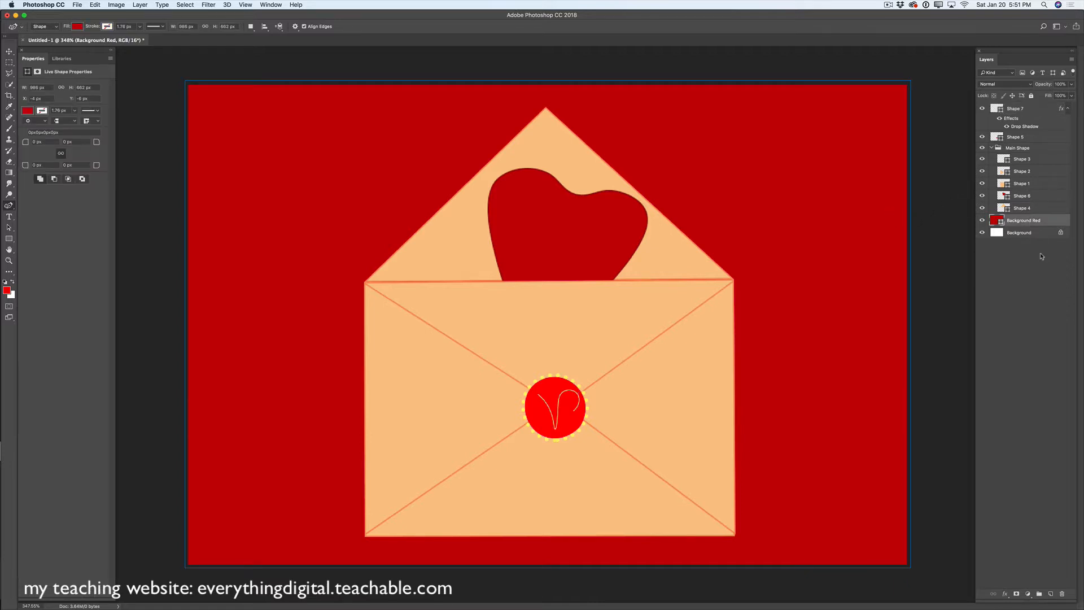
pyautogui.click(13, 239)
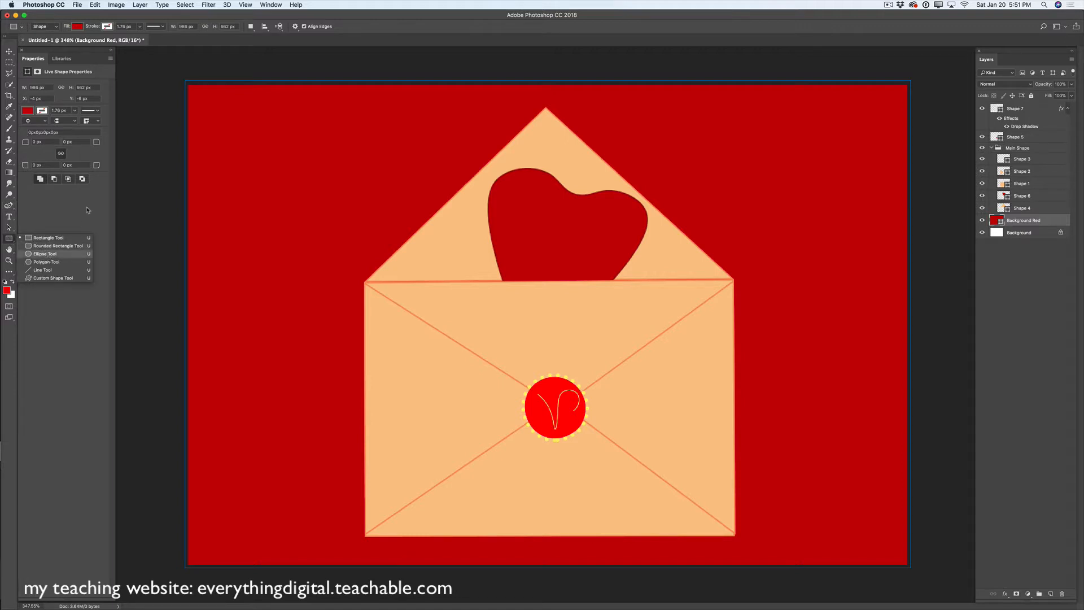
pyautogui.click(45, 254)
pyautogui.click(76, 27)
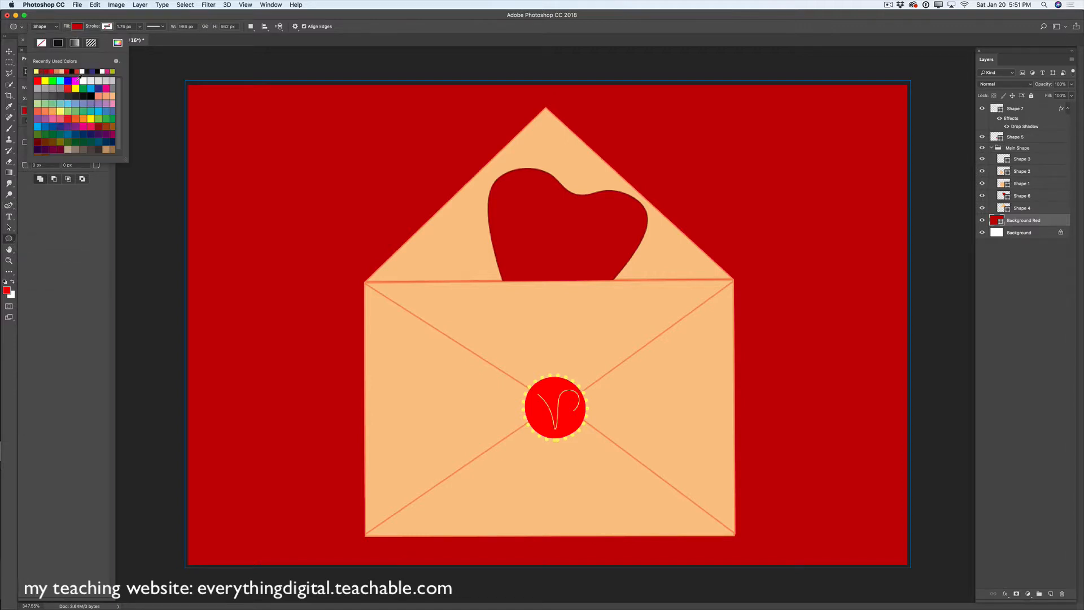
pyautogui.click(70, 116)
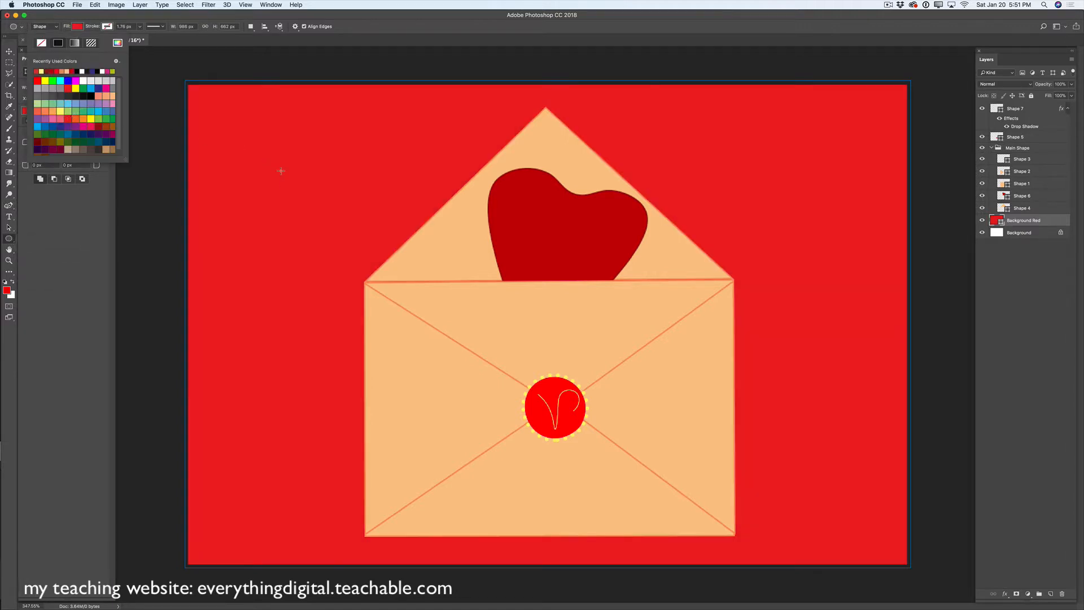
pyautogui.click(92, 5)
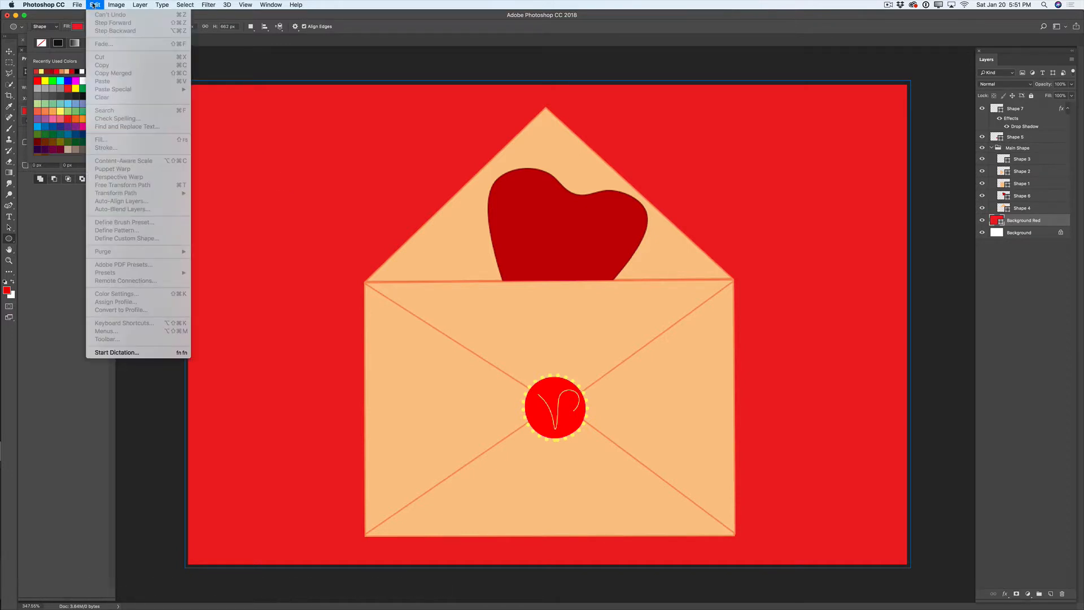
pyautogui.click(94, 5)
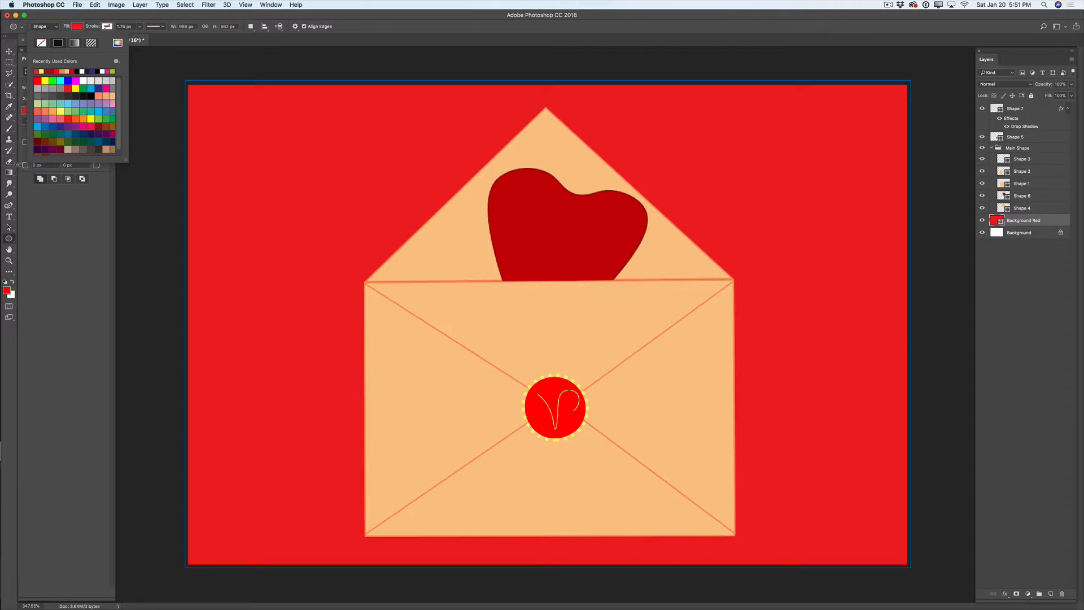
pyautogui.click(50, 71)
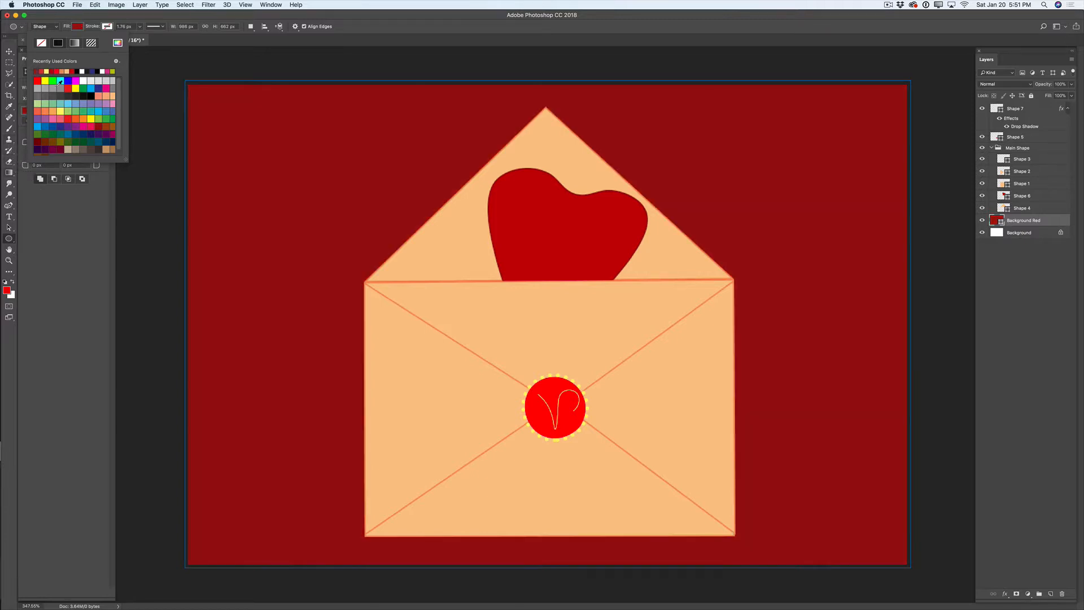
# Add a layer above Background Red and draw a bright red circle about 39 px wide in the background's upper-left area.
pyautogui.click(1052, 594)
pyautogui.click(1052, 594)
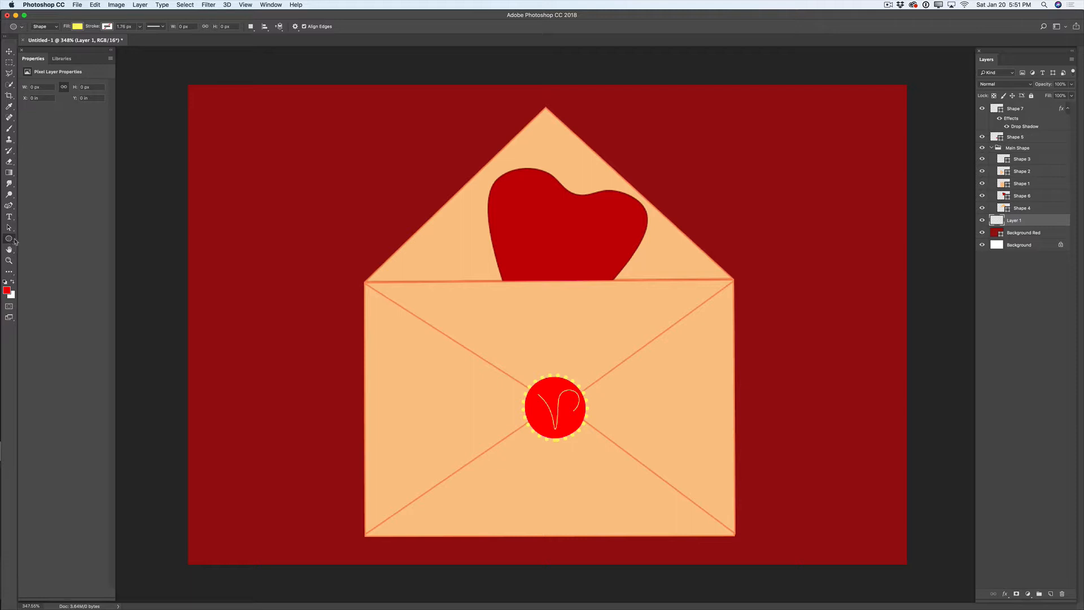
pyautogui.click(77, 27)
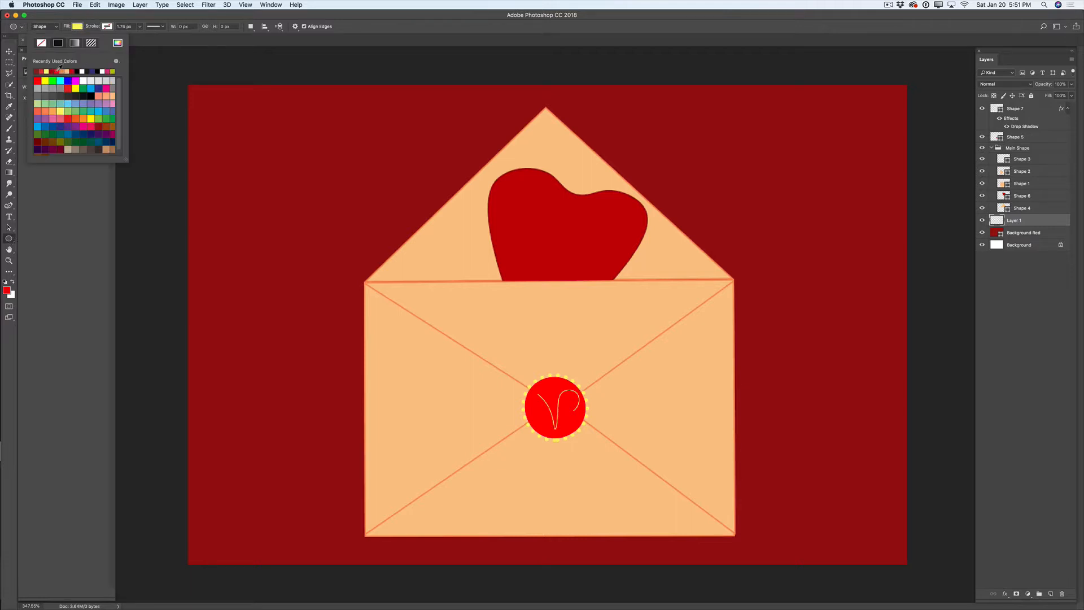
pyautogui.click(59, 71)
pyautogui.moveTo(264, 147); pyautogui.dragTo(292, 175)
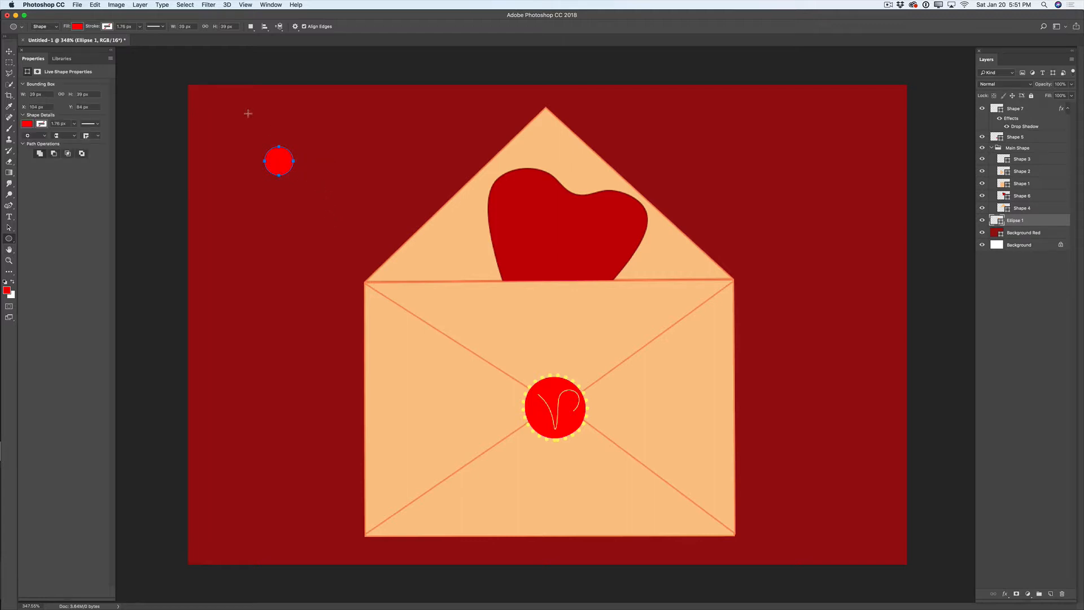
# Apply a 12-pixel Gaussian Blur to the red circle as a smart object and lower its opacity to 32%.
pyautogui.click(208, 4)
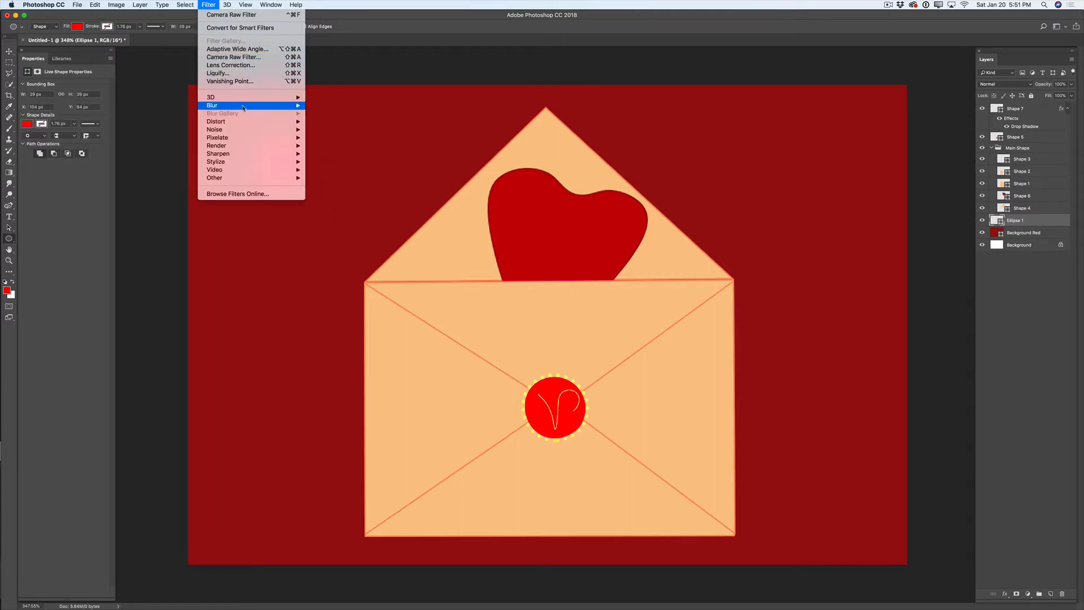
pyautogui.moveTo(269, 107)
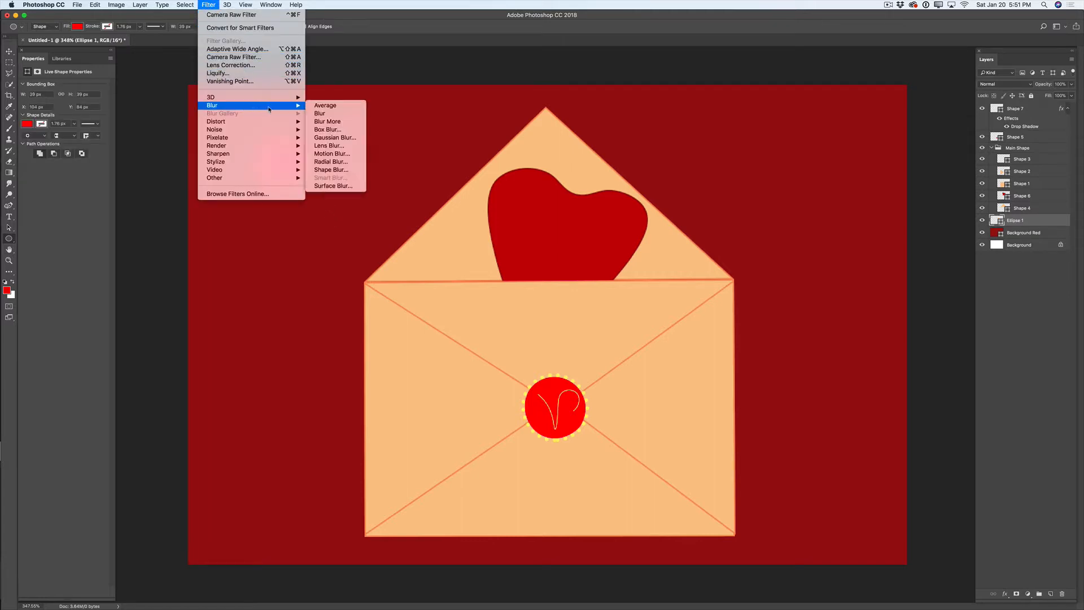
pyautogui.click(346, 139)
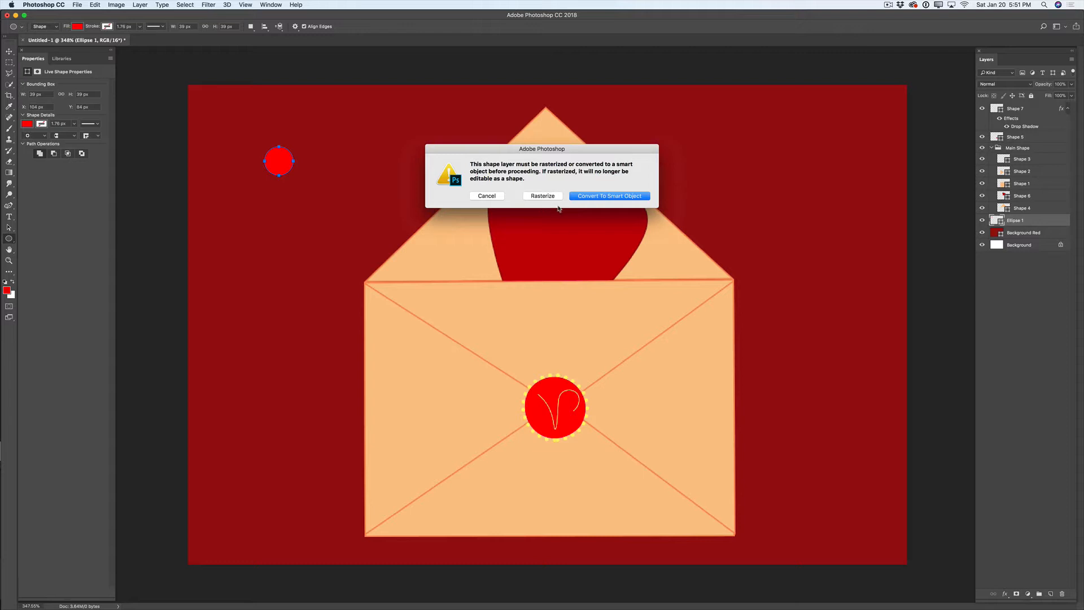
pyautogui.click(606, 196)
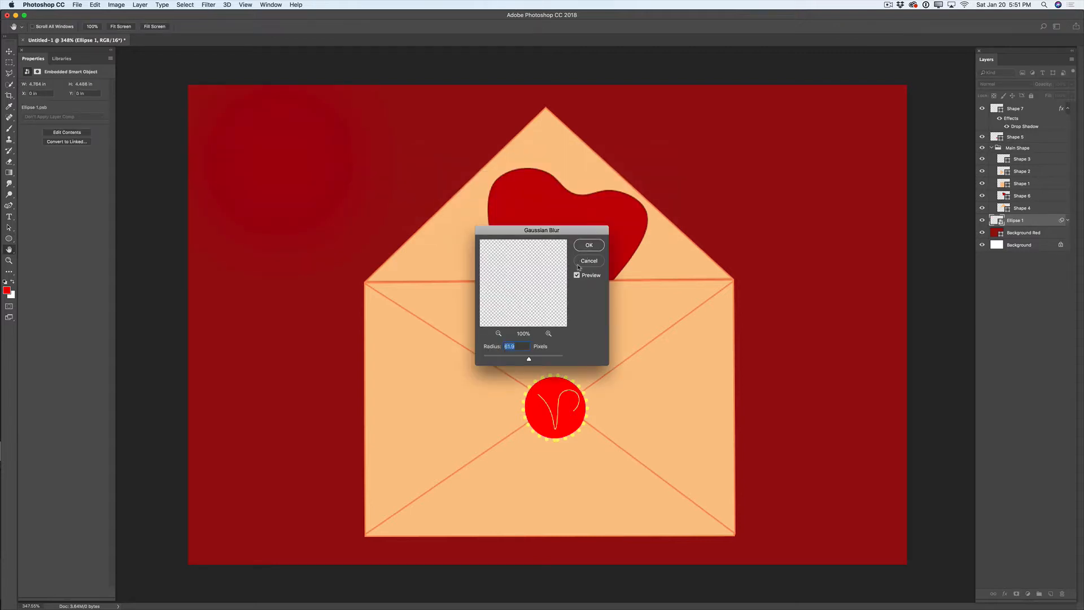
pyautogui.moveTo(529, 361)
pyautogui.mouseDown()
pyautogui.moveTo(506, 361)
pyautogui.moveTo(516, 361)
pyautogui.mouseUp()
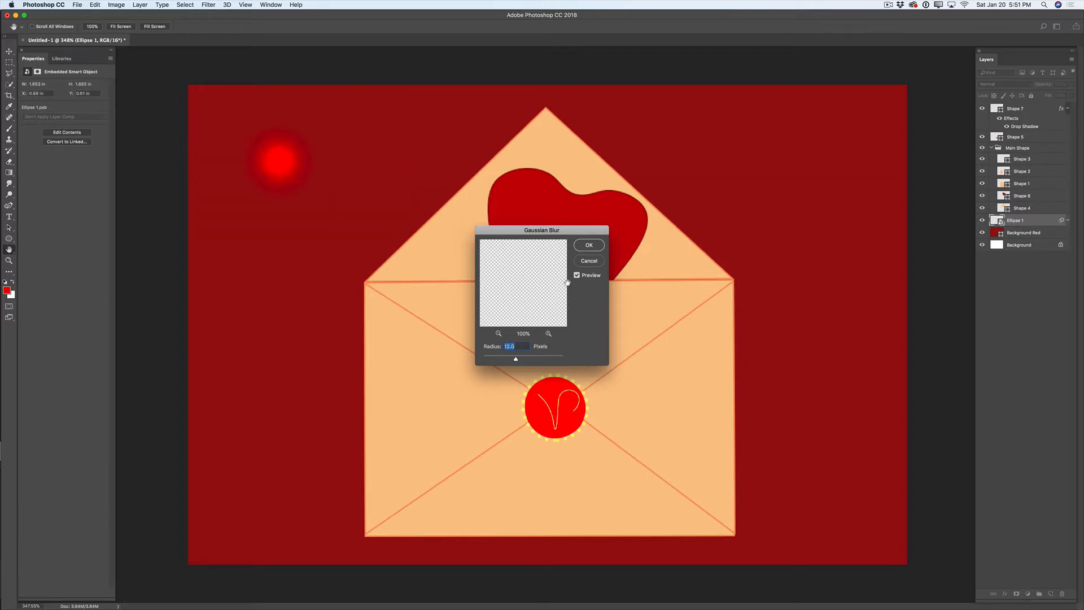
pyautogui.click(589, 245)
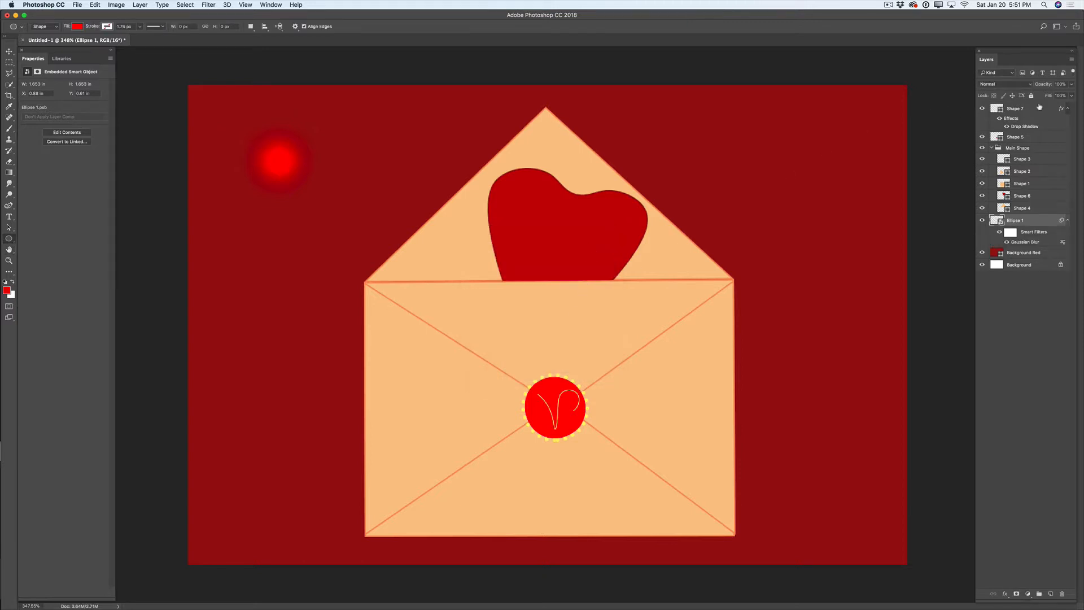
pyautogui.click(1072, 85)
pyautogui.moveTo(1069, 95); pyautogui.dragTo(1044, 96)
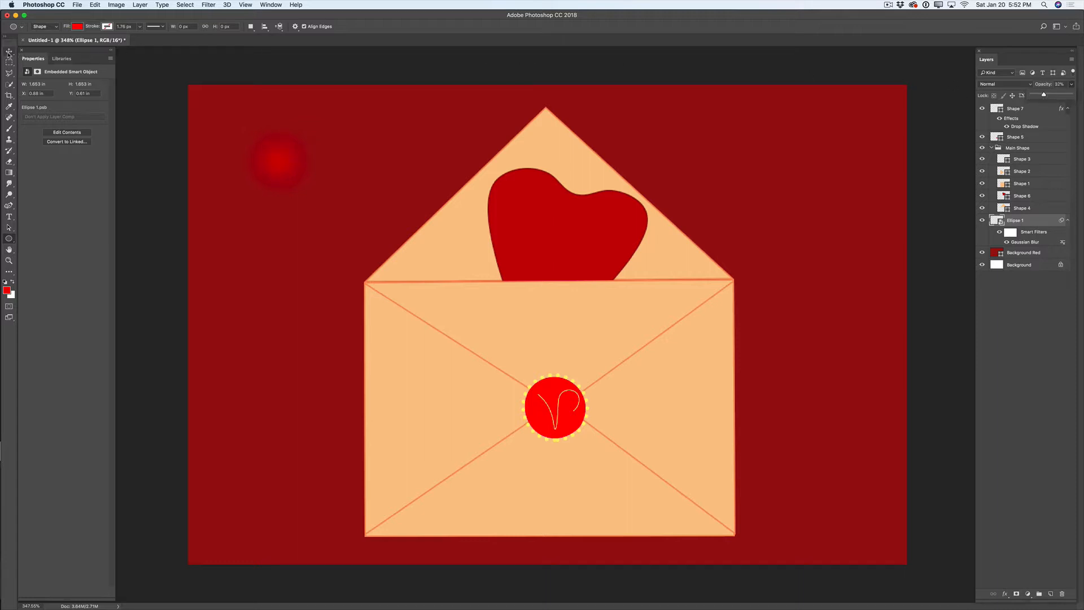
# Duplicate the blurred red circle twice, placing one copy right of the envelope flap and the other left of the envelope's lower half.
pyautogui.click(9, 51)
pyautogui.moveTo(1037, 221); pyautogui.dragTo(1051, 594)
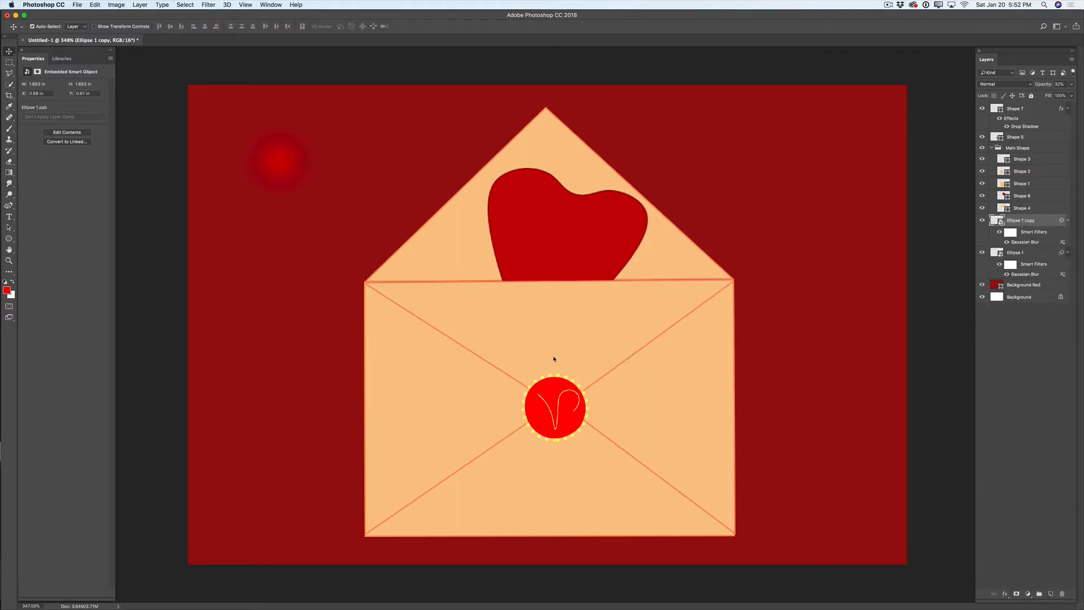
pyautogui.moveTo(282, 163); pyautogui.dragTo(728, 206)
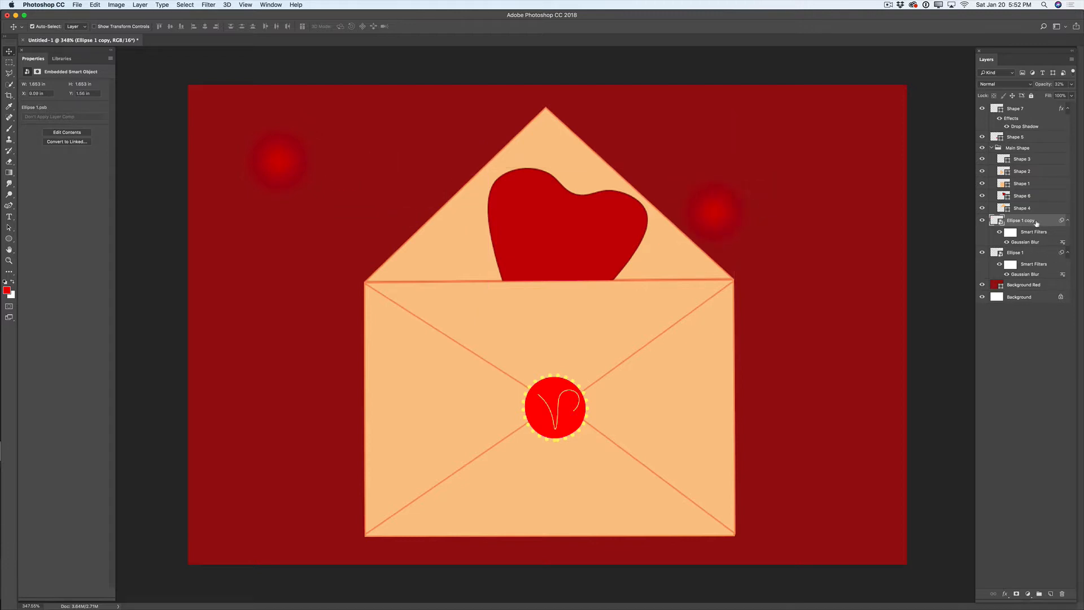
pyautogui.moveTo(1036, 223); pyautogui.dragTo(1050, 590)
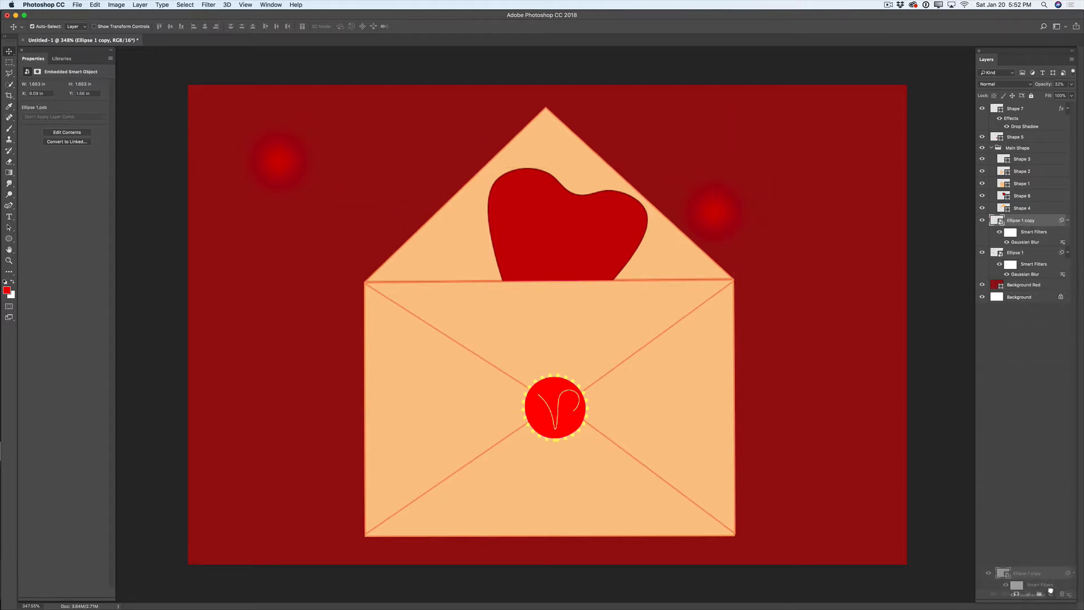
pyautogui.moveTo(972, 448); pyautogui.dragTo(1051, 594)
pyautogui.moveTo(721, 213); pyautogui.dragTo(328, 421)
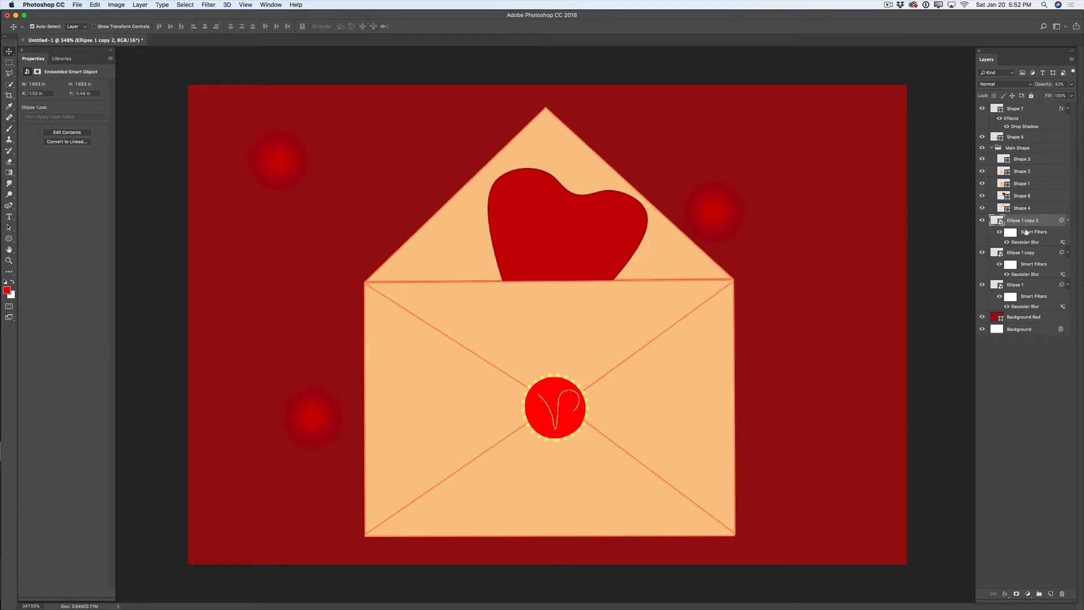
# Make two more copies of the red glow, one in the background's lower-right area and one overlapping the glow right of the flap.
pyautogui.moveTo(1027, 230); pyautogui.dragTo(1050, 594)
pyautogui.moveTo(314, 415); pyautogui.dragTo(808, 491)
pyautogui.moveTo(1031, 230); pyautogui.dragTo(1049, 594)
pyautogui.moveTo(812, 493); pyautogui.dragTo(739, 248)
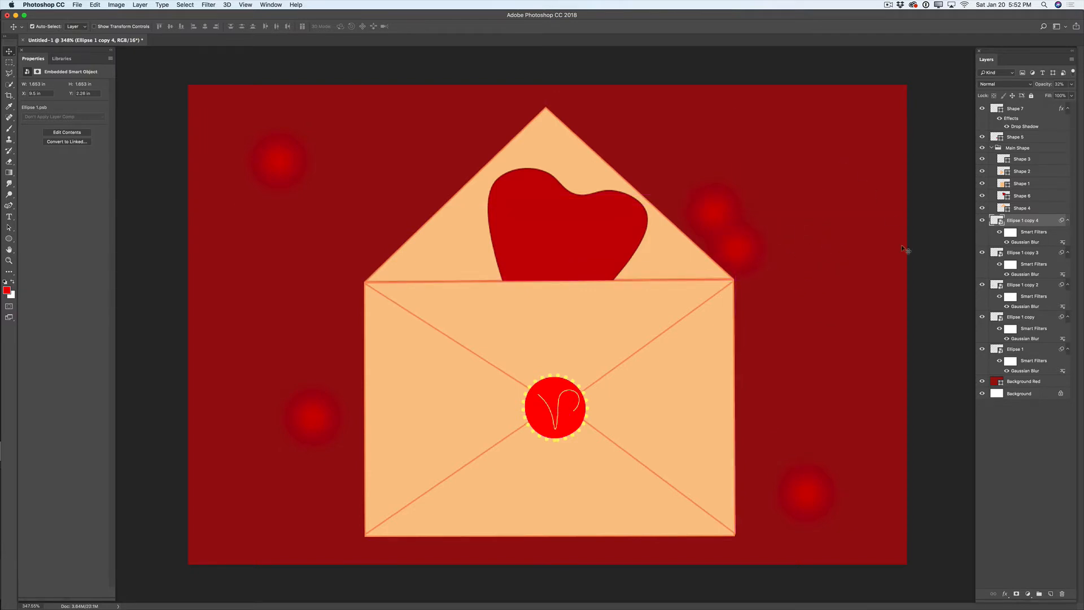
# Add a layer above the red glows and draw a light yellow circle about 26 px wide over the lower edge of the upper-left glow.
pyautogui.click(1050, 595)
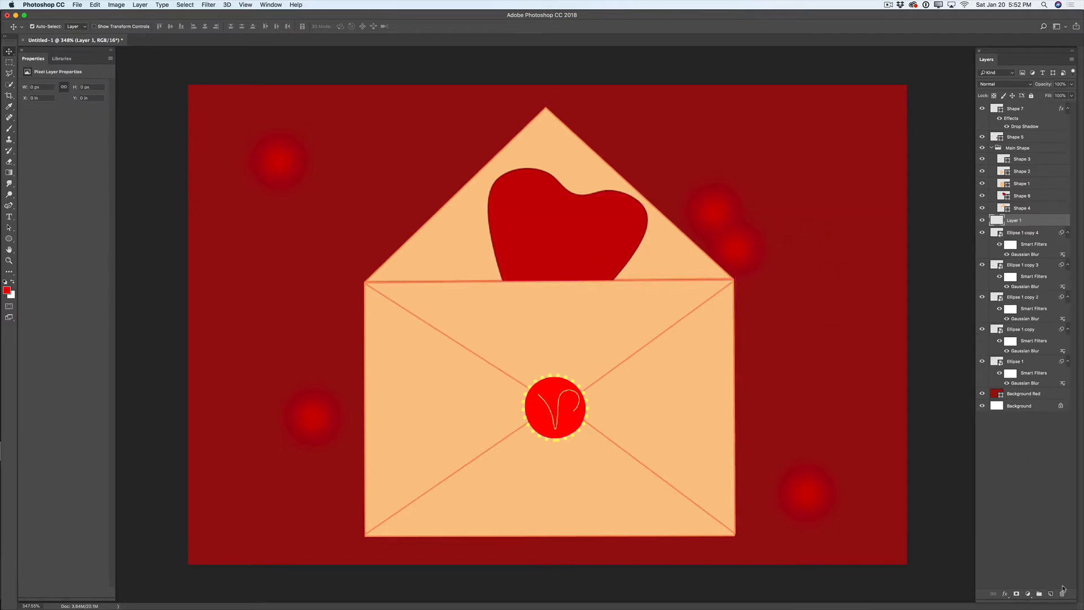
pyautogui.click(9, 239)
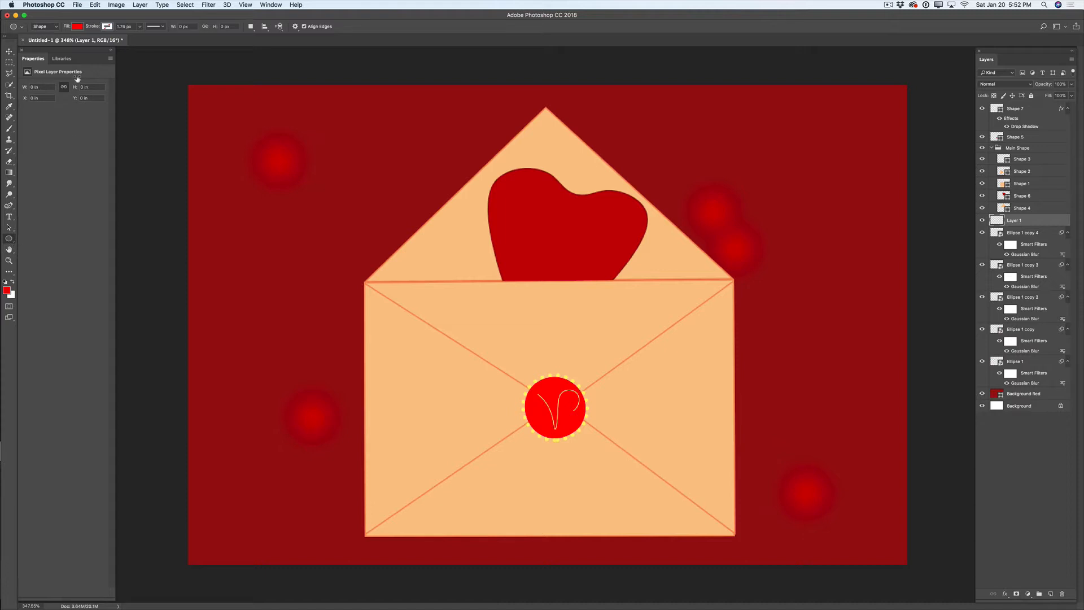
pyautogui.click(77, 26)
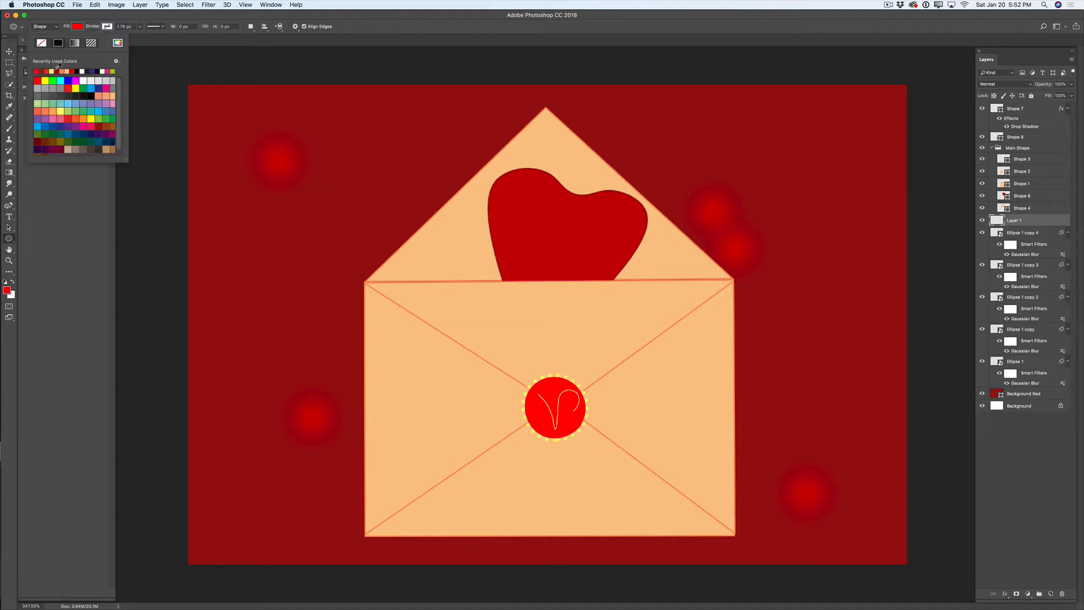
pyautogui.click(51, 71)
pyautogui.click(270, 170)
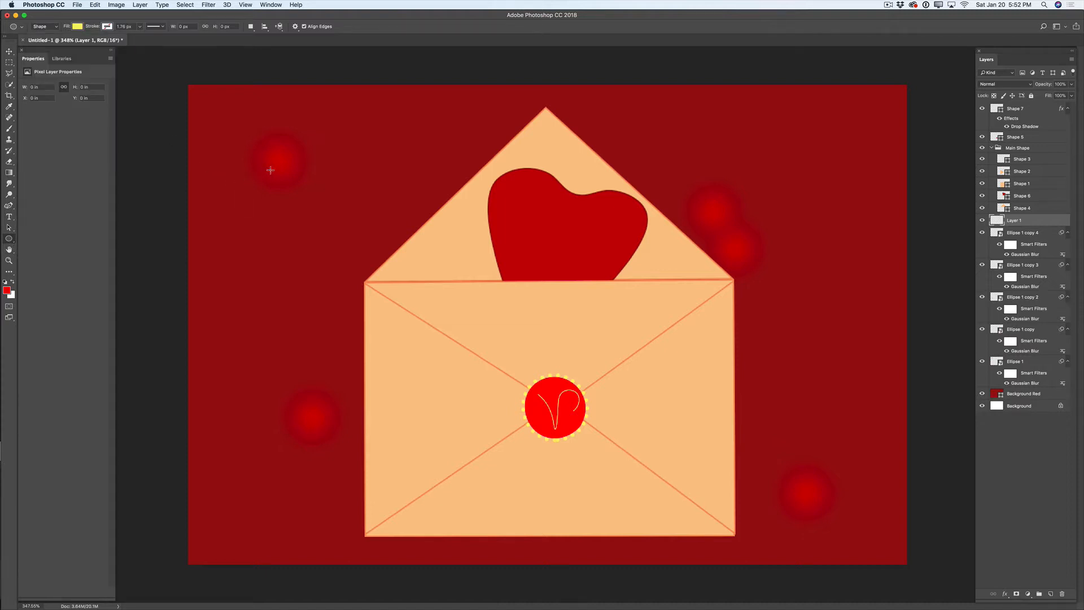
pyautogui.moveTo(270, 170); pyautogui.dragTo(288, 189)
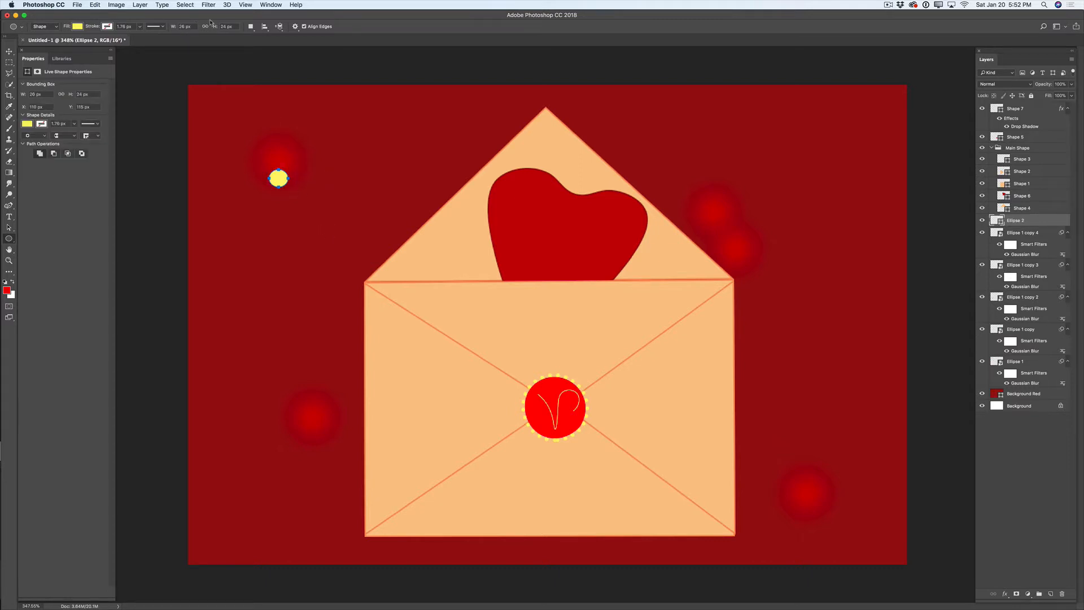
# Convert the yellow circle to a smart object and apply a Gaussian Blur with a 12-pixel radius.
pyautogui.click(209, 5)
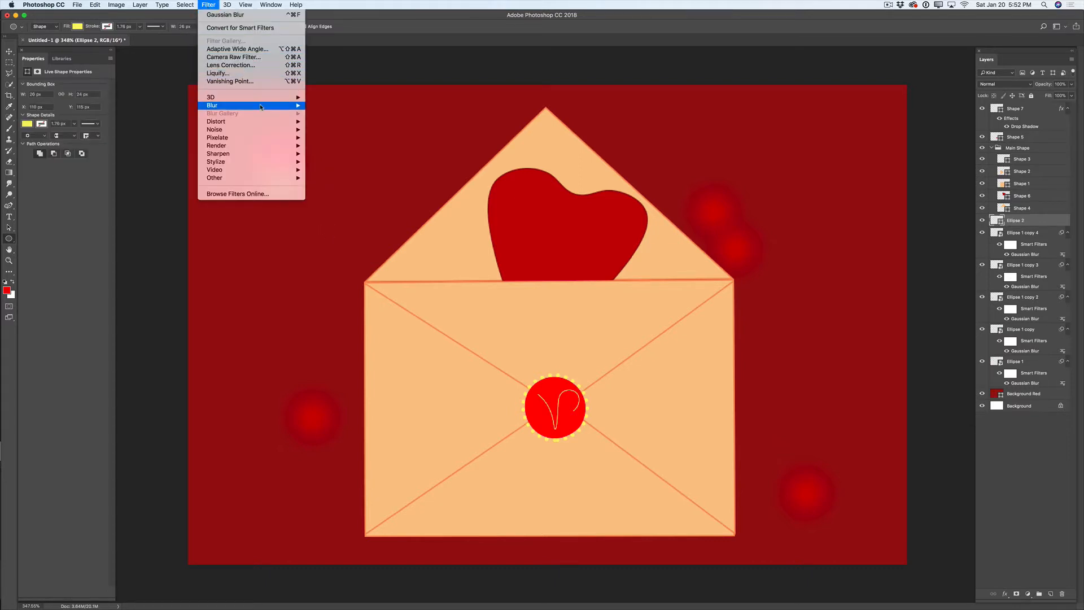
pyautogui.moveTo(260, 105)
pyautogui.click(330, 138)
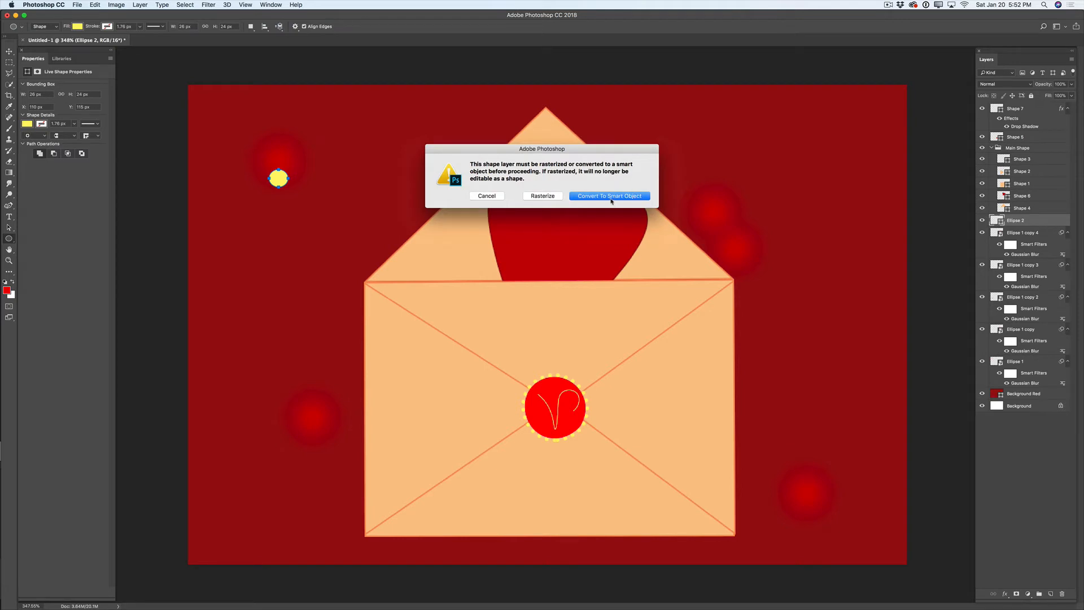
pyautogui.click(622, 196)
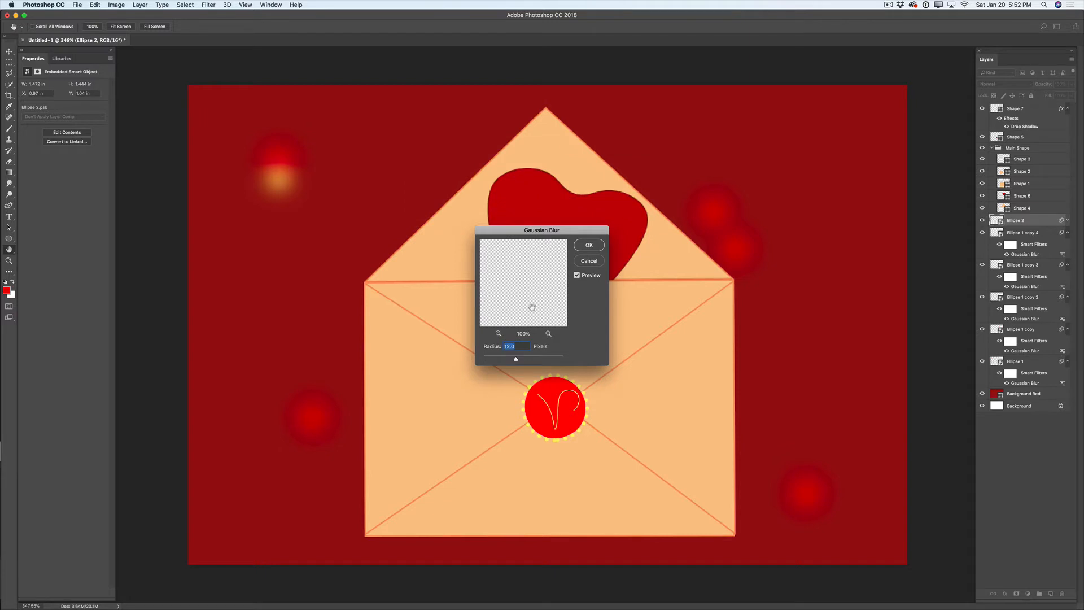
pyautogui.click(589, 246)
pyautogui.press('u')
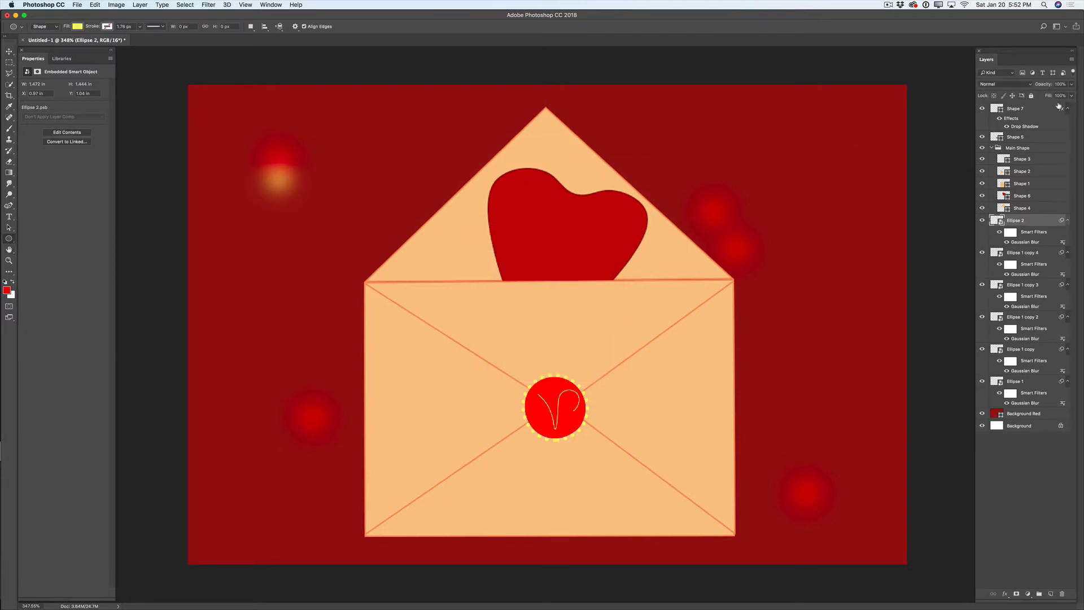
# Shift the yellow glow to the lower-right edge of the upper-left red glow and reduce its opacity to 32%.
pyautogui.moveTo(1072, 84); pyautogui.dragTo(1050, 95)
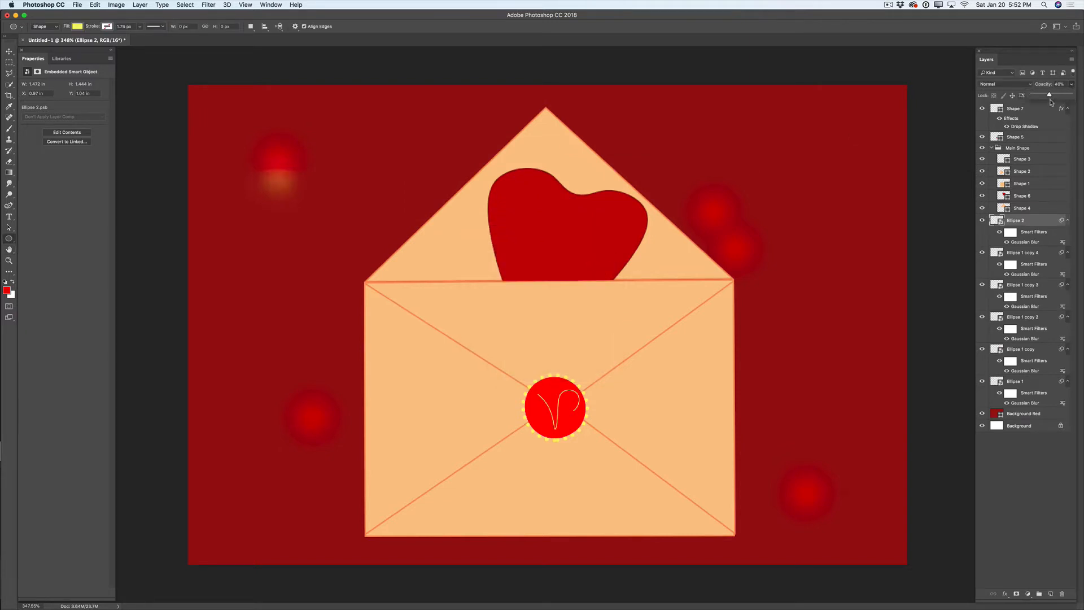
pyautogui.click(10, 51)
pyautogui.moveTo(295, 184); pyautogui.dragTo(313, 175)
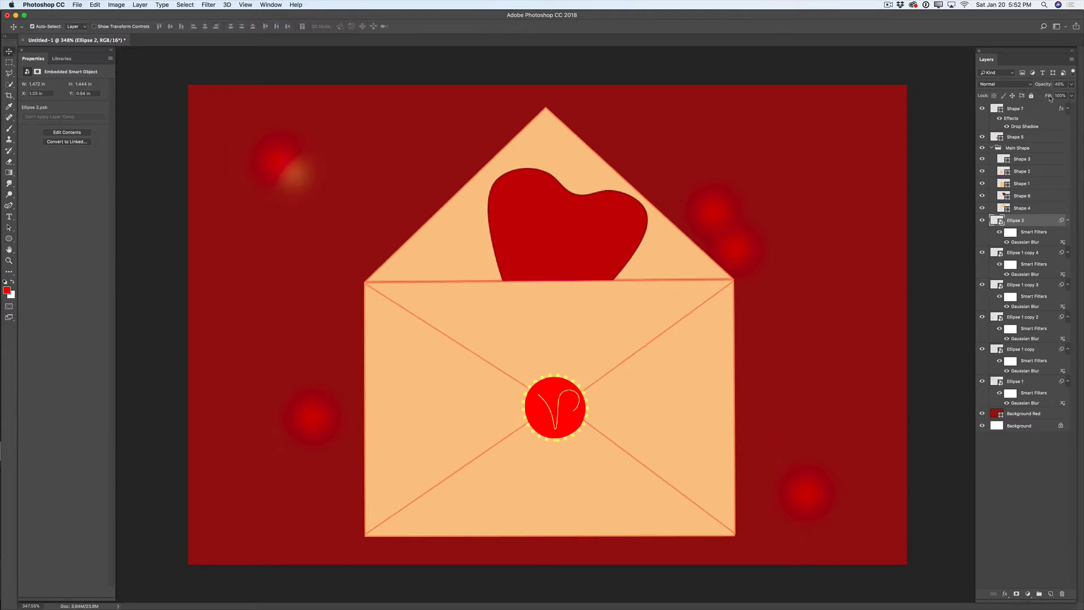
pyautogui.click(1071, 84)
pyautogui.moveTo(1045, 96); pyautogui.dragTo(1044, 102)
pyautogui.click(1030, 223)
# Duplicate the yellow glow three times and place the copies beside the lower-left red glow, the glow right of the flap and the lower-right glow.
pyautogui.moveTo(1040, 220); pyautogui.dragTo(1051, 594)
pyautogui.moveTo(309, 190); pyautogui.dragTo(369, 450)
pyautogui.moveTo(1034, 220); pyautogui.dragTo(1050, 594)
pyautogui.moveTo(331, 432); pyautogui.dragTo(744, 218)
pyautogui.moveTo(737, 221); pyautogui.dragTo(683, 215)
pyautogui.moveTo(1043, 218); pyautogui.dragTo(1050, 594)
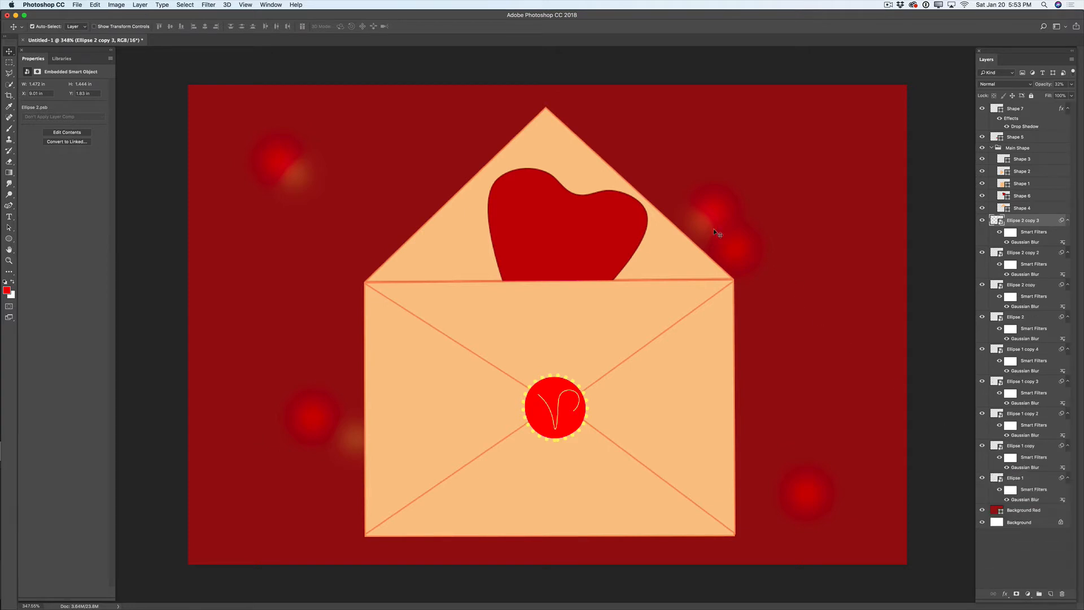
pyautogui.moveTo(713, 228); pyautogui.dragTo(841, 489)
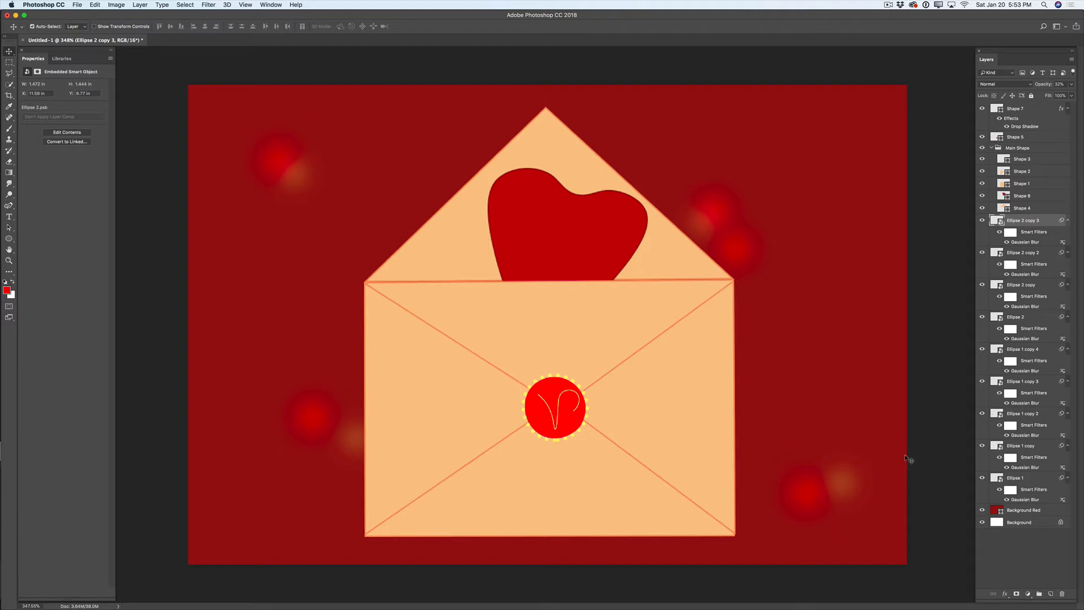
# Add a new layer above the V shape and set the Type tool's text color to white.
pyautogui.click(1015, 109)
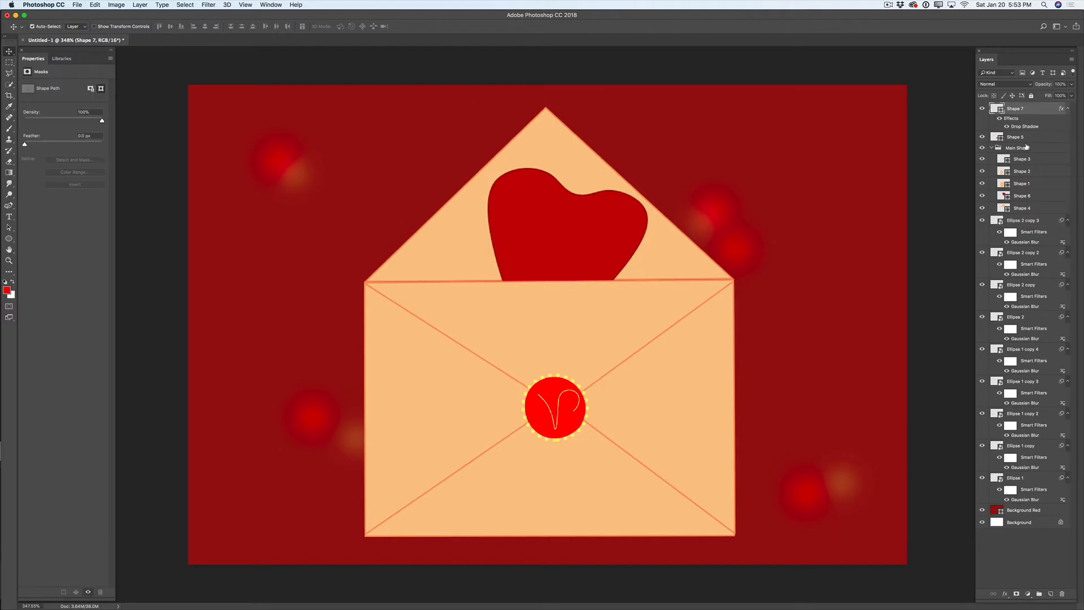
pyautogui.click(1051, 594)
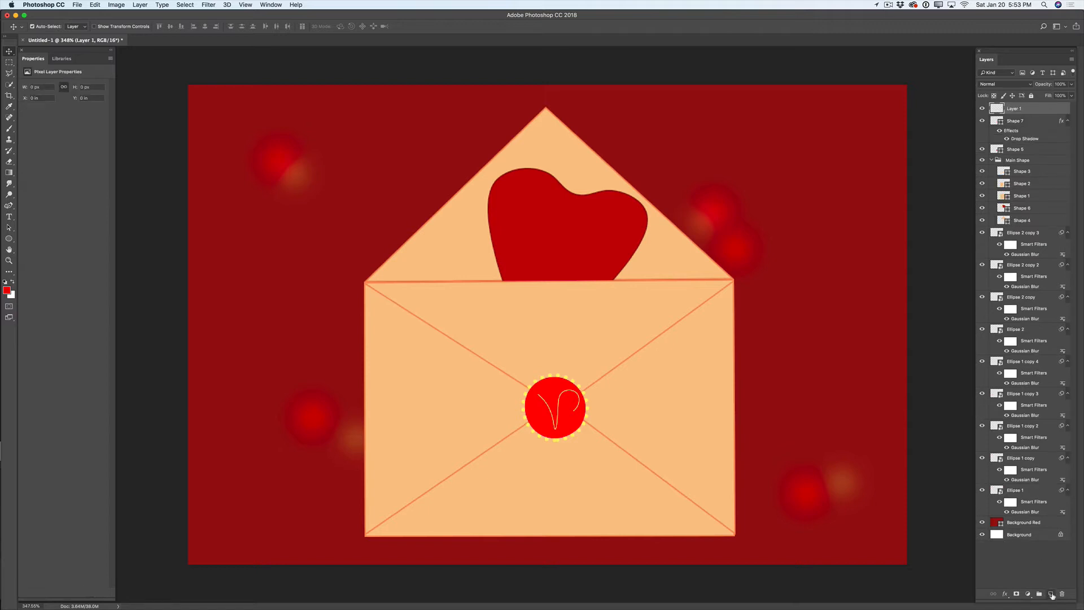
pyautogui.click(9, 217)
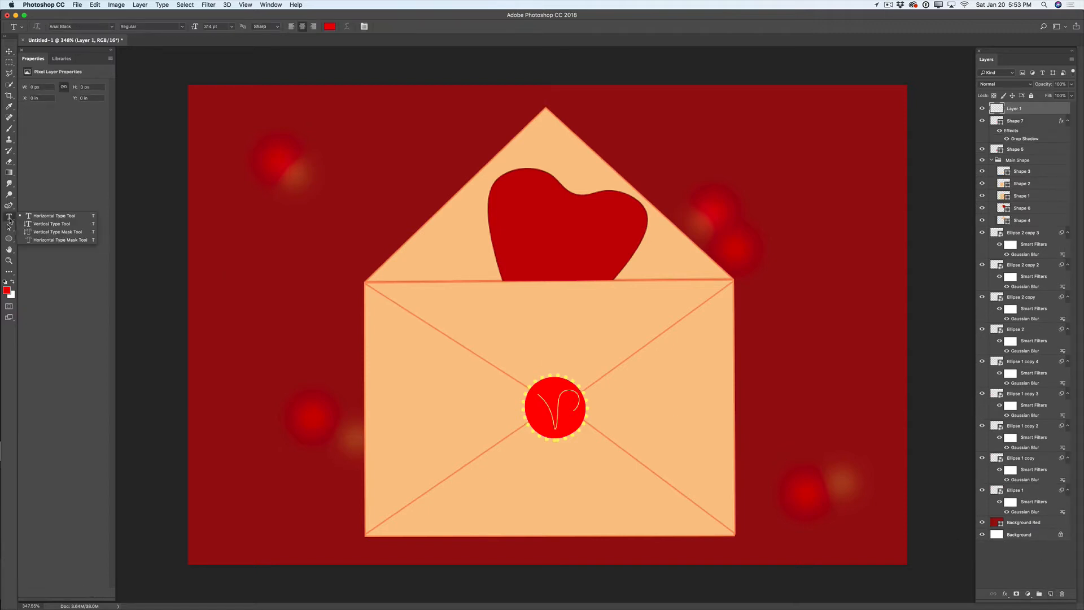
pyautogui.click(330, 28)
pyautogui.click(331, 28)
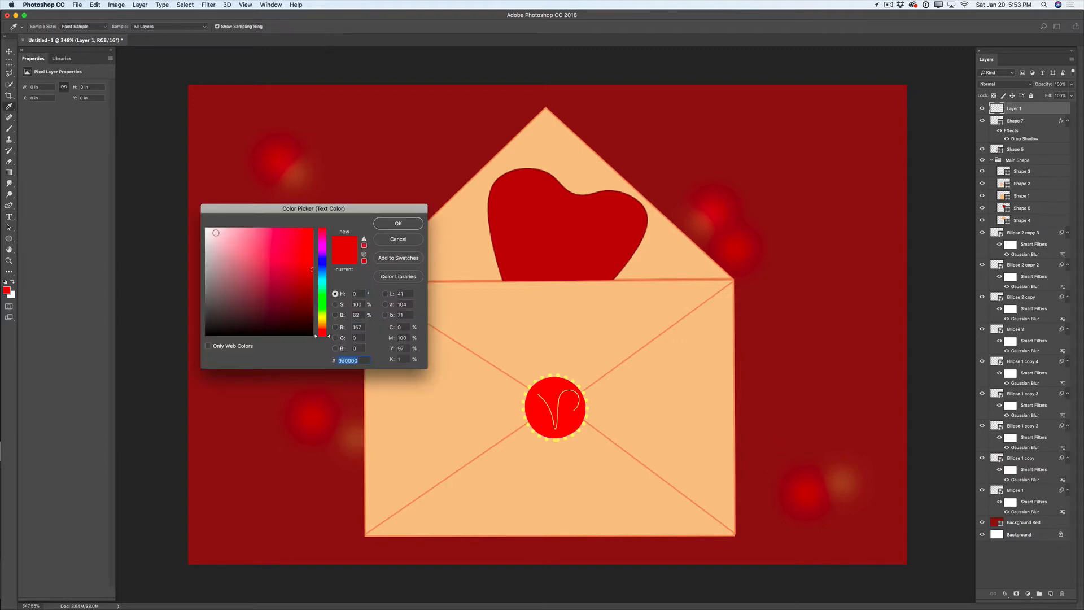
pyautogui.moveTo(216, 232); pyautogui.dragTo(207, 229)
pyautogui.click(398, 223)
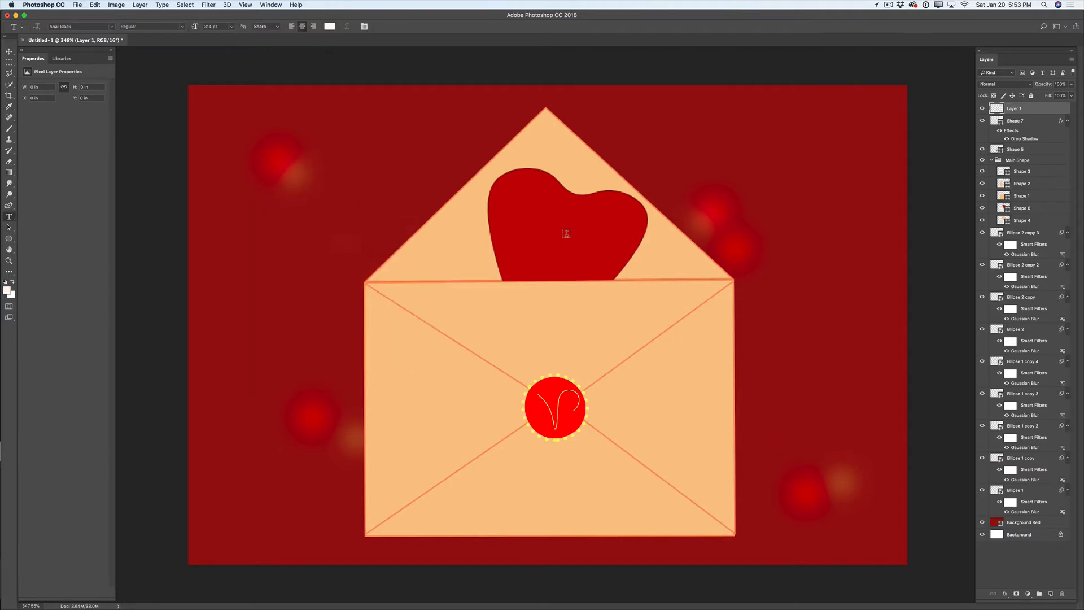
# Add a 72 pt text line reading "I Love you" over the heart.
pyautogui.click(530, 214)
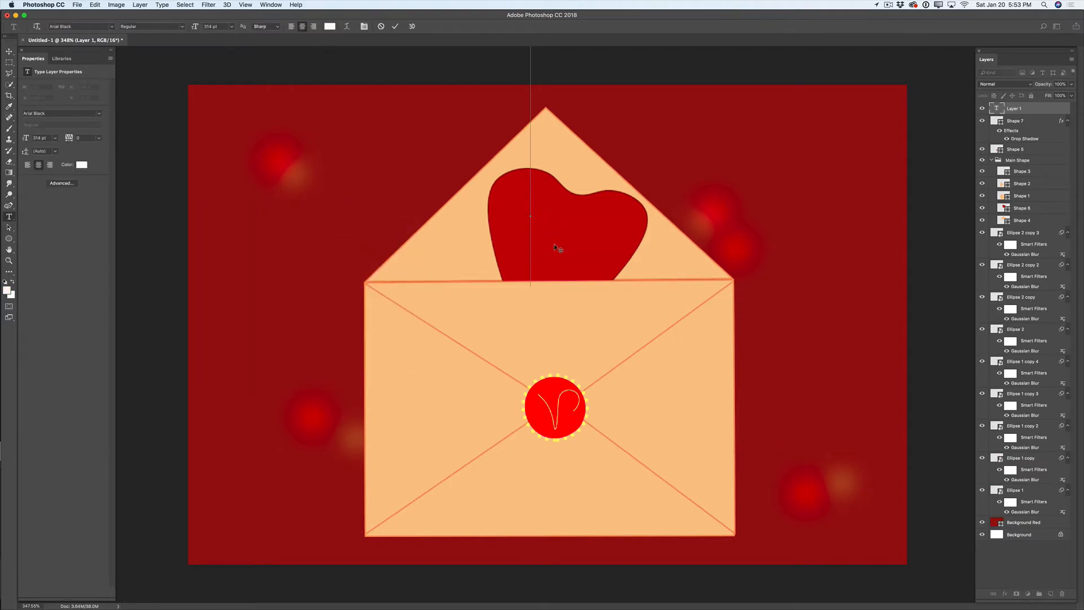
pyautogui.click(231, 28)
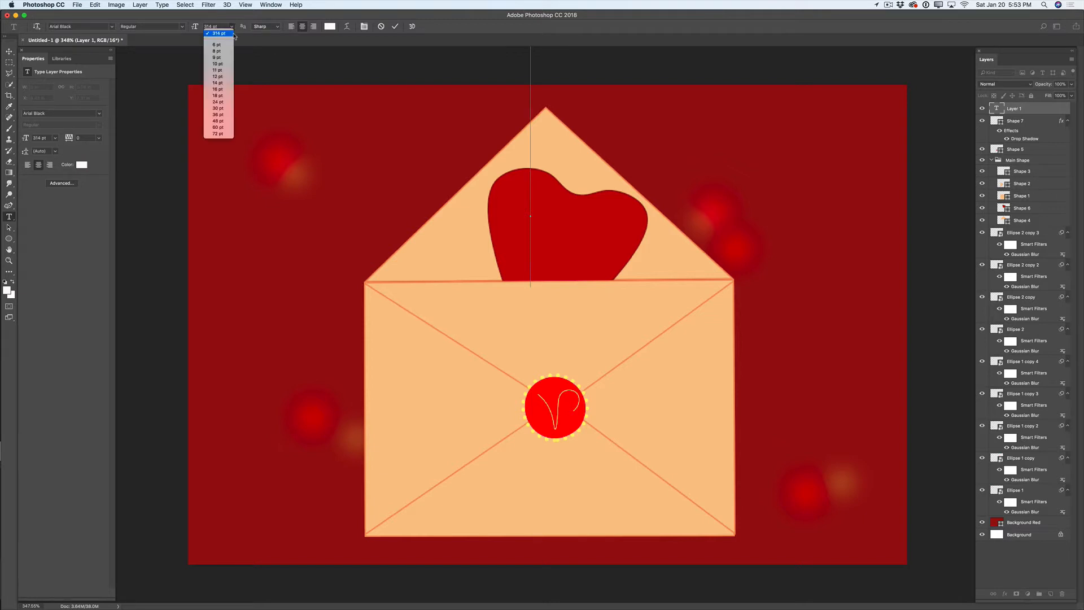
pyautogui.click(221, 135)
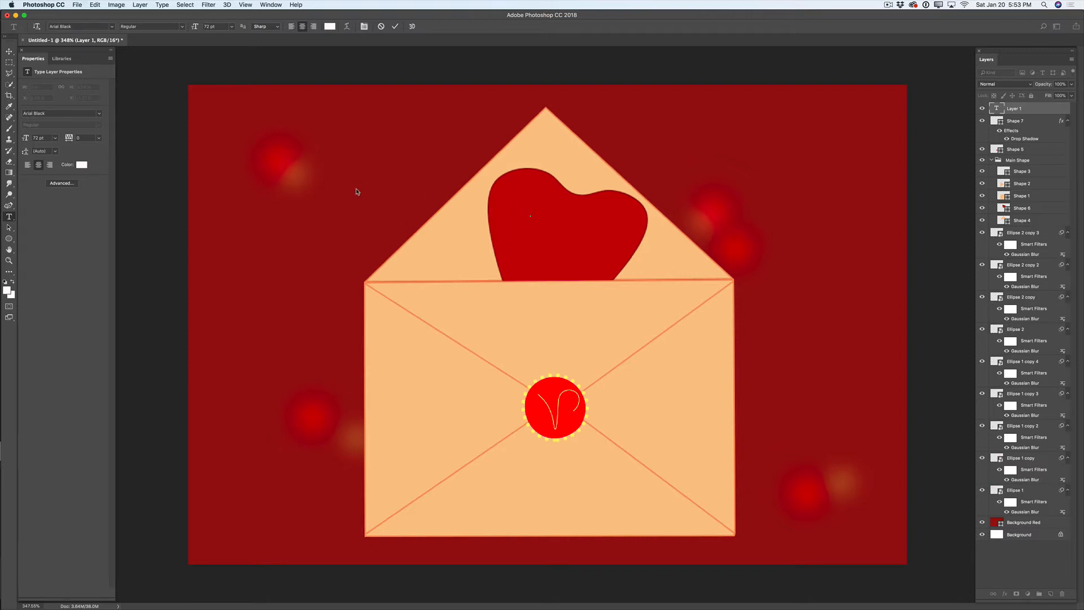
pyautogui.write('I Love you')
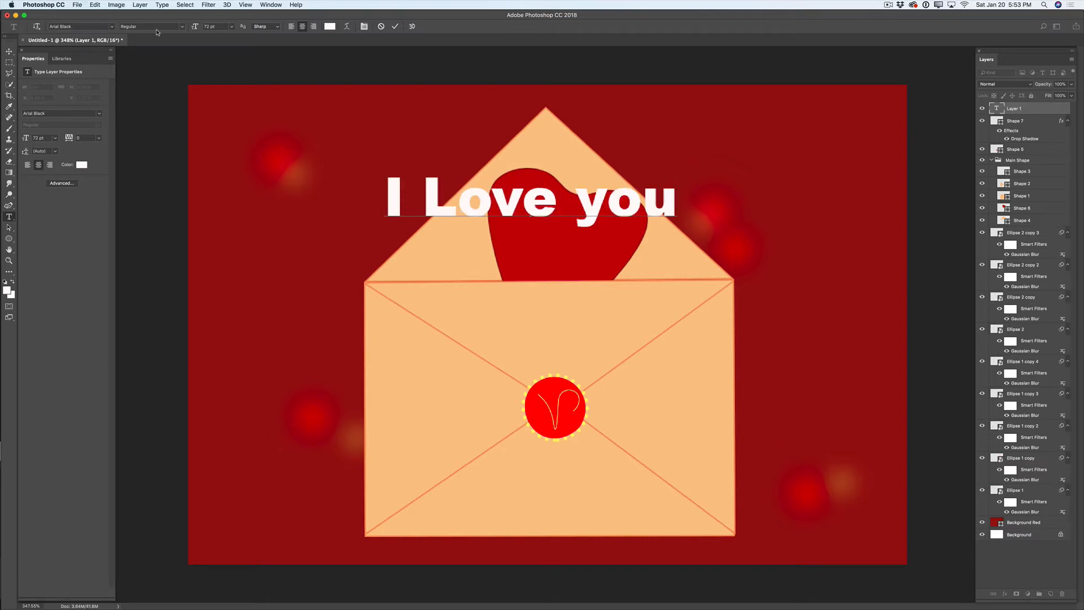
# Set the whole "I Love you" text line to the Kinescope font at 30 pt.
pyautogui.doubleClick(433, 208)
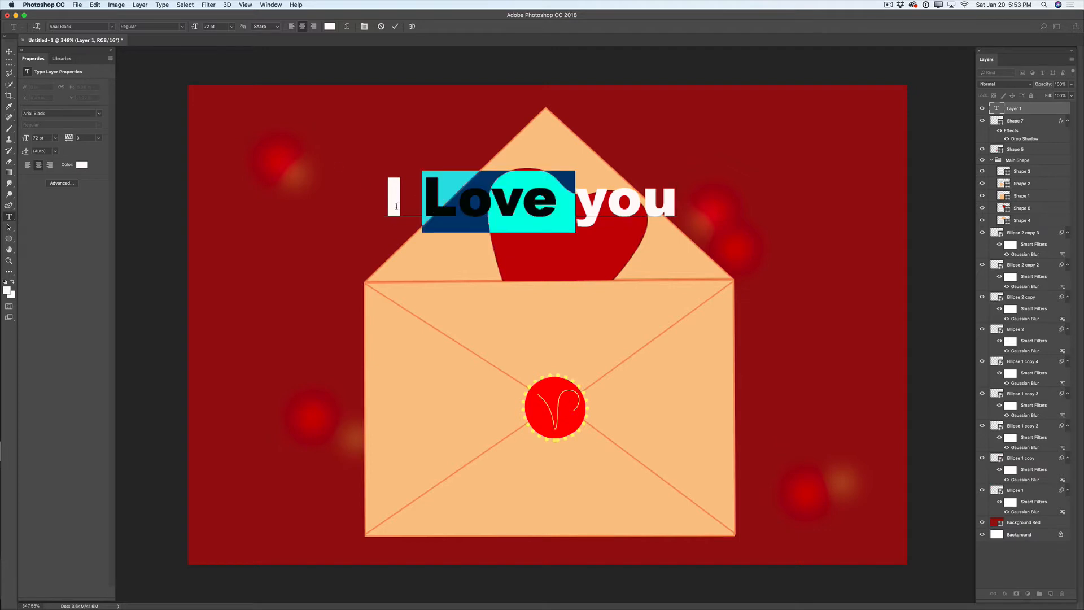
pyautogui.tripleClick(397, 206)
pyautogui.click(112, 26)
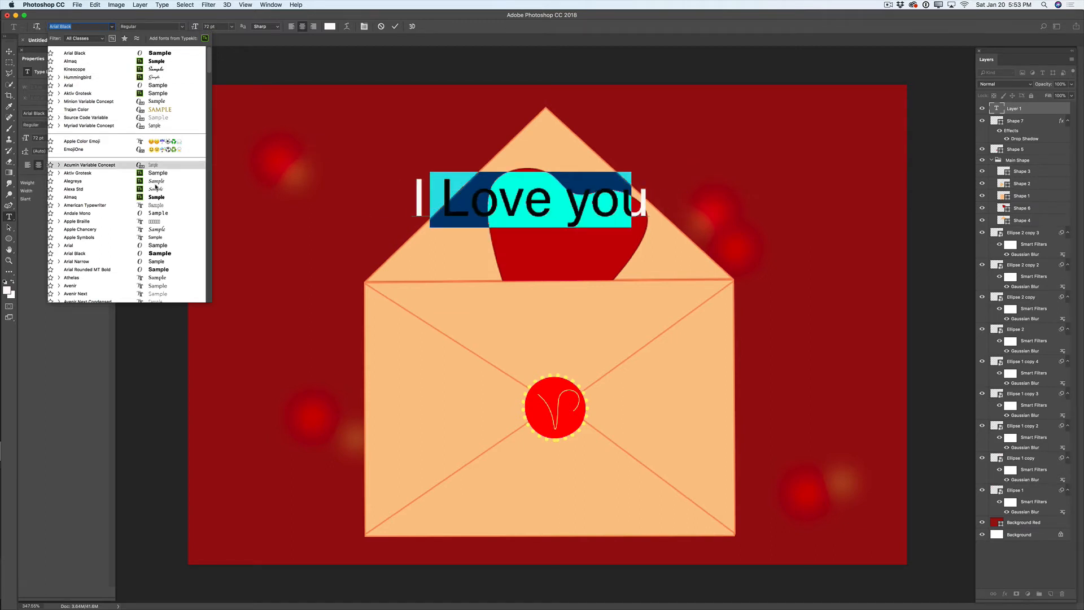
pyautogui.click(160, 70)
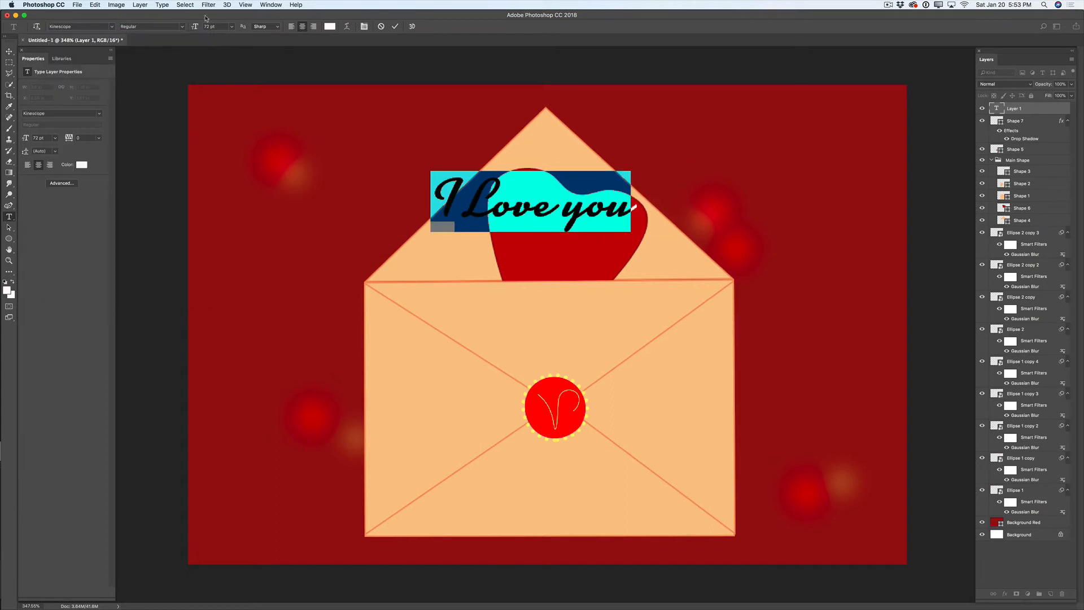
pyautogui.click(234, 28)
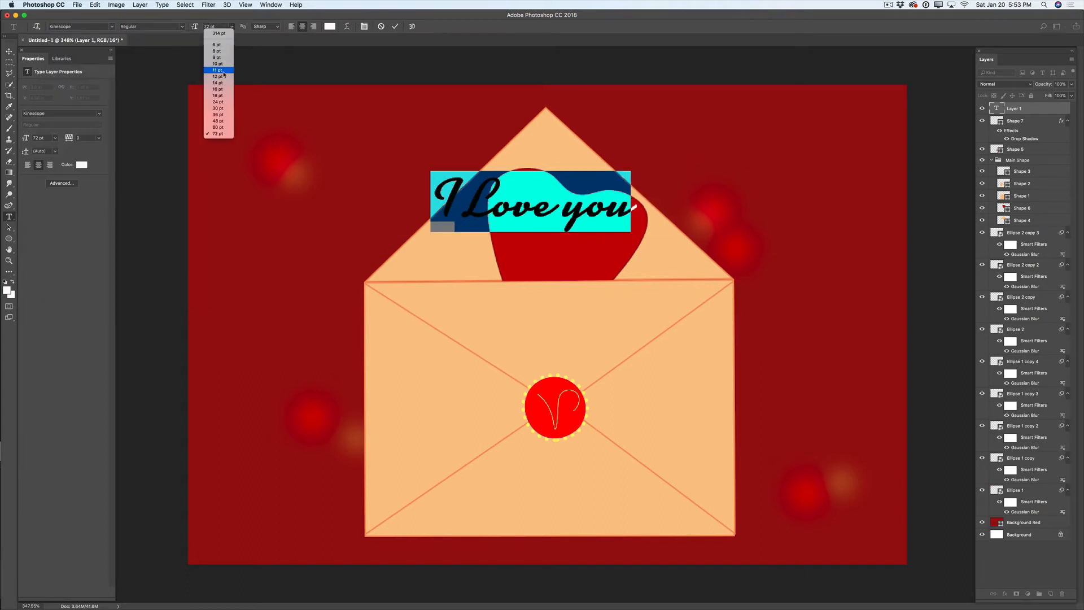
pyautogui.click(225, 112)
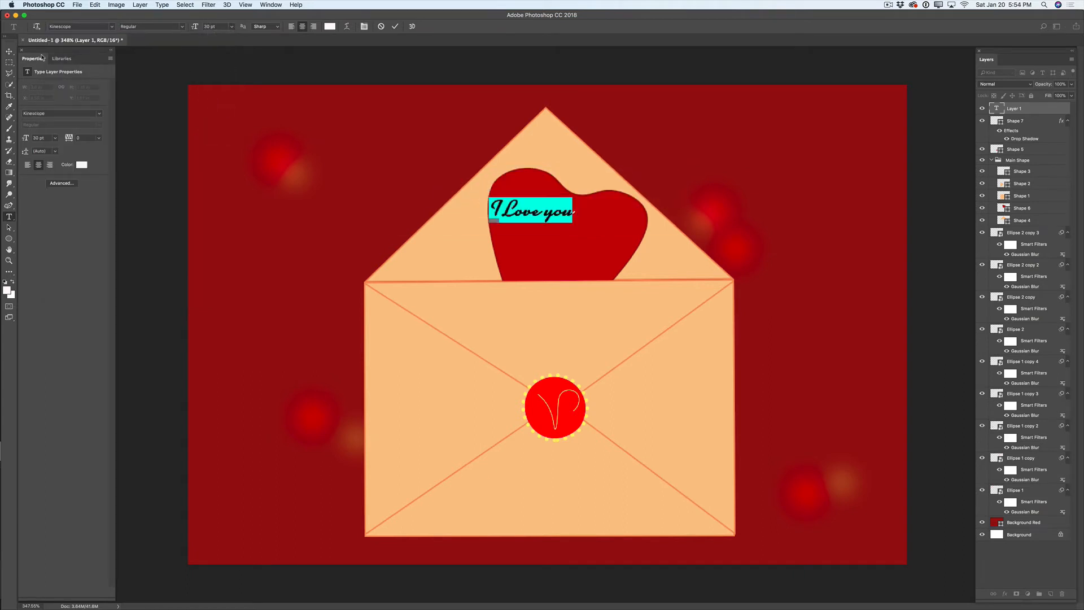
# Center the "I Love you" text on the heart and rotate it about 11.7° clockwise.
pyautogui.click(9, 52)
pyautogui.moveTo(563, 215); pyautogui.dragTo(586, 238)
pyautogui.click(95, 6)
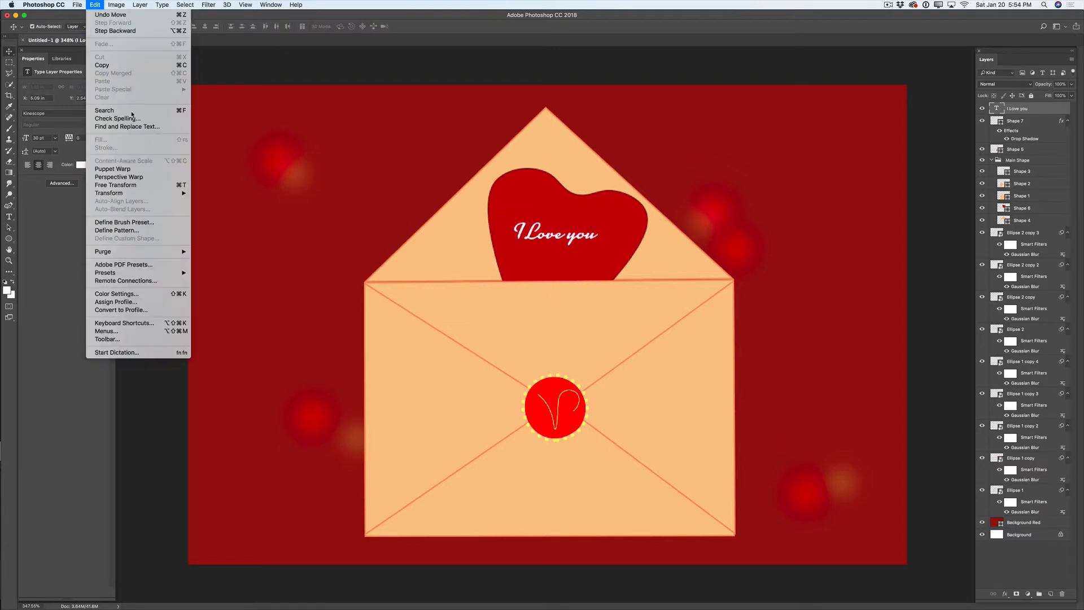
pyautogui.click(109, 180)
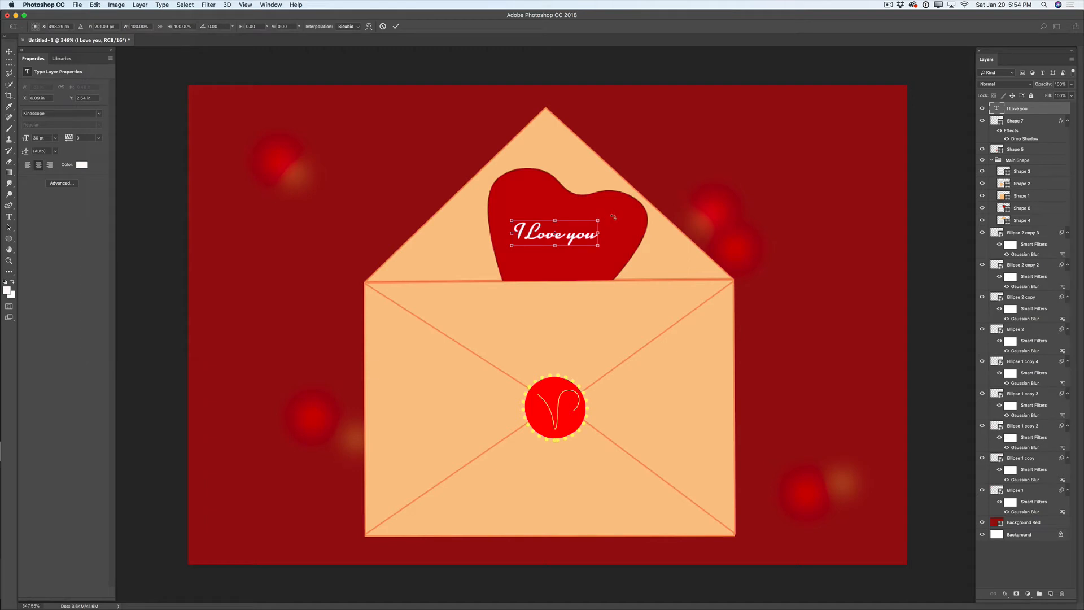
pyautogui.moveTo(614, 217); pyautogui.dragTo(614, 231)
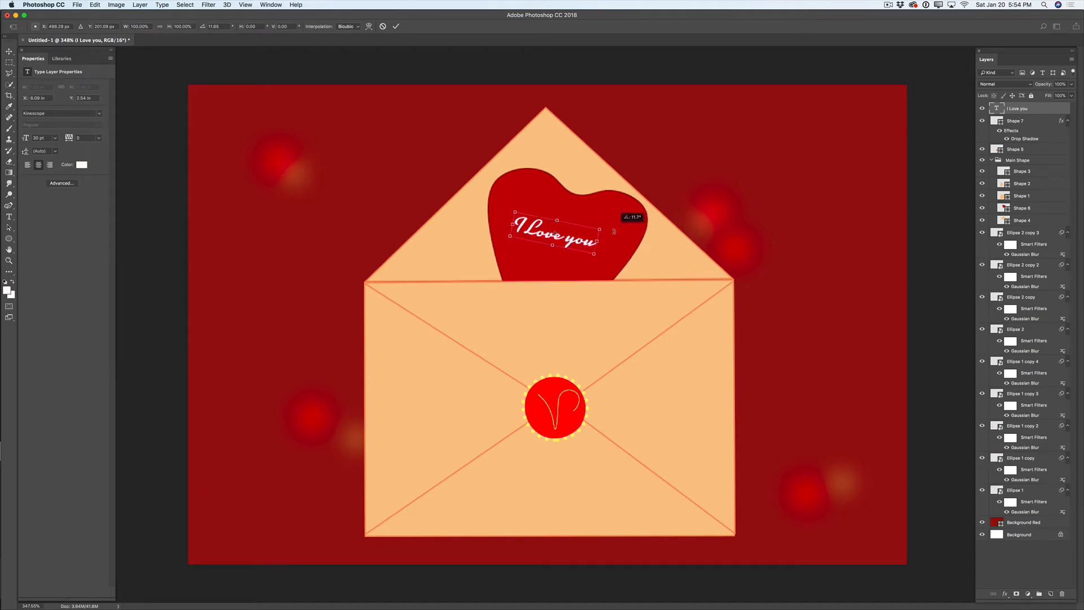
pyautogui.click(396, 26)
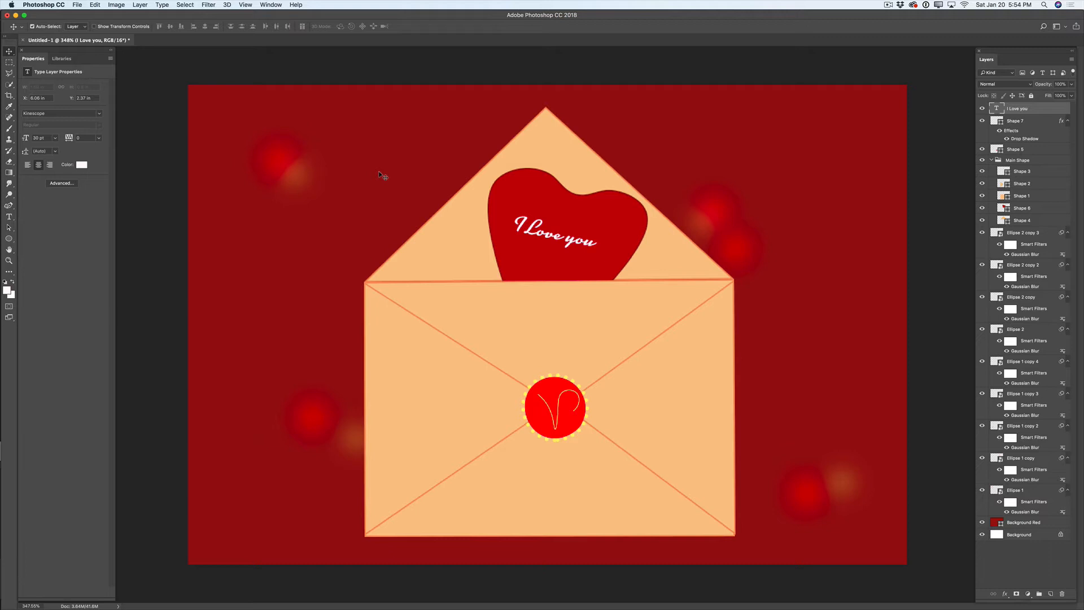
# Add a new layer above the text and set the Curvature Pen to draw shapes with a magenta fill and white stroke.
pyautogui.click(1050, 594)
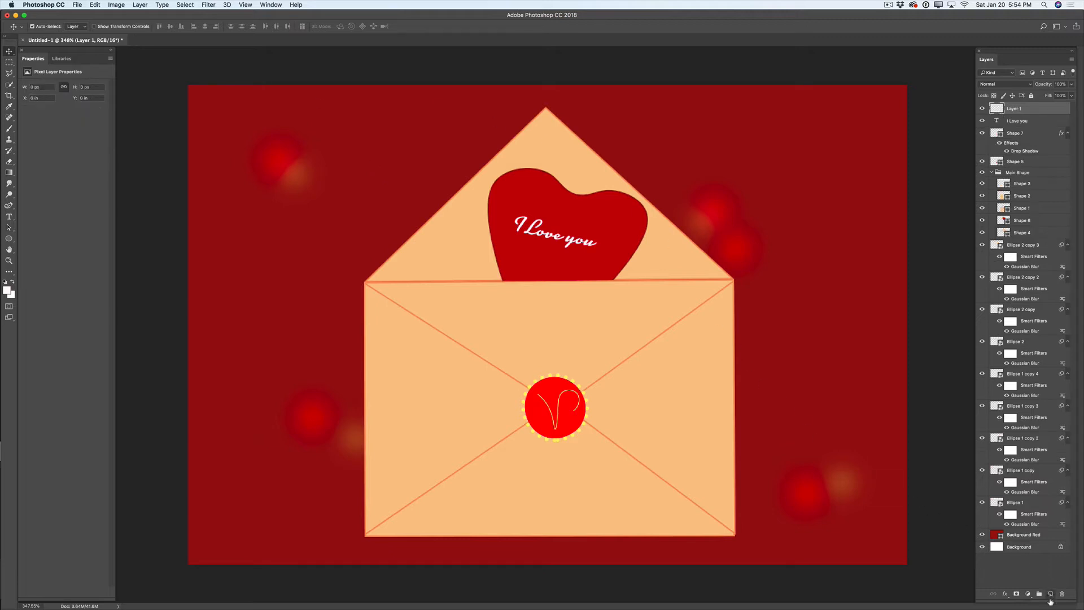
pyautogui.click(9, 205)
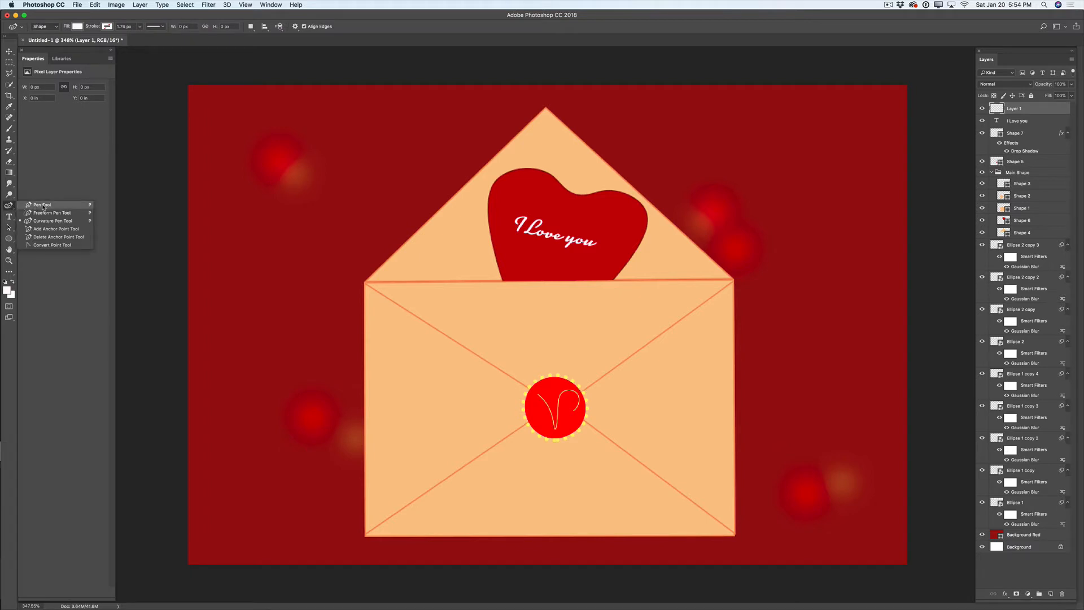
pyautogui.click(54, 221)
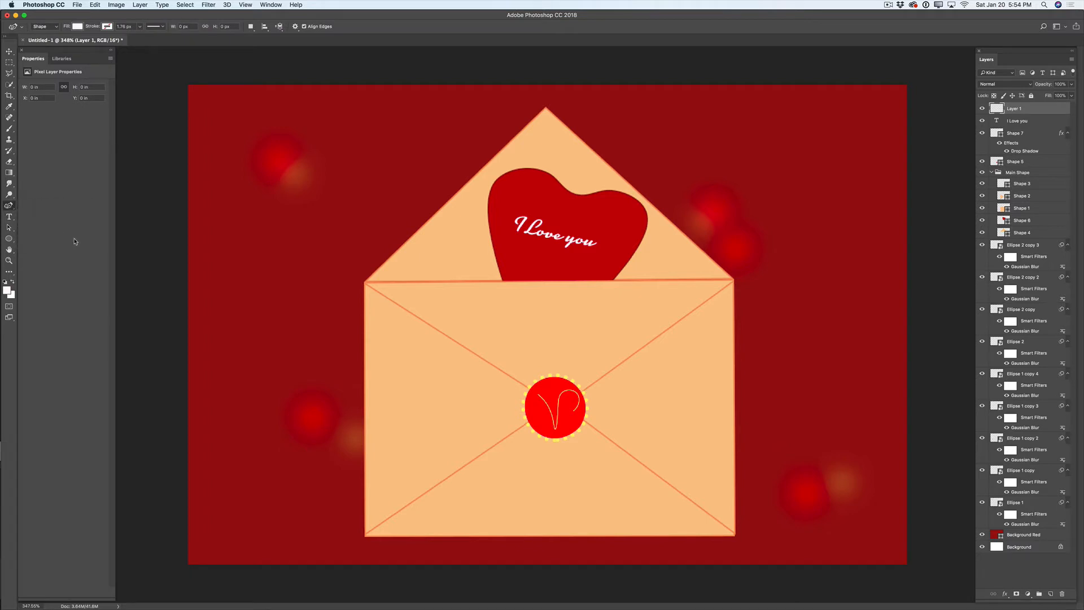
pyautogui.click(77, 27)
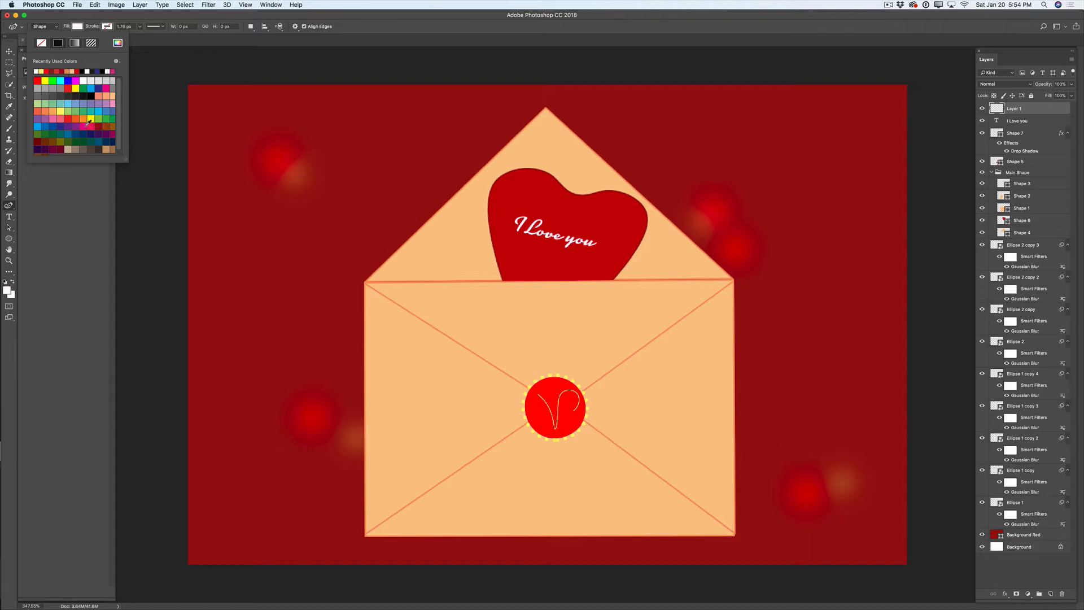
pyautogui.click(106, 88)
pyautogui.click(107, 27)
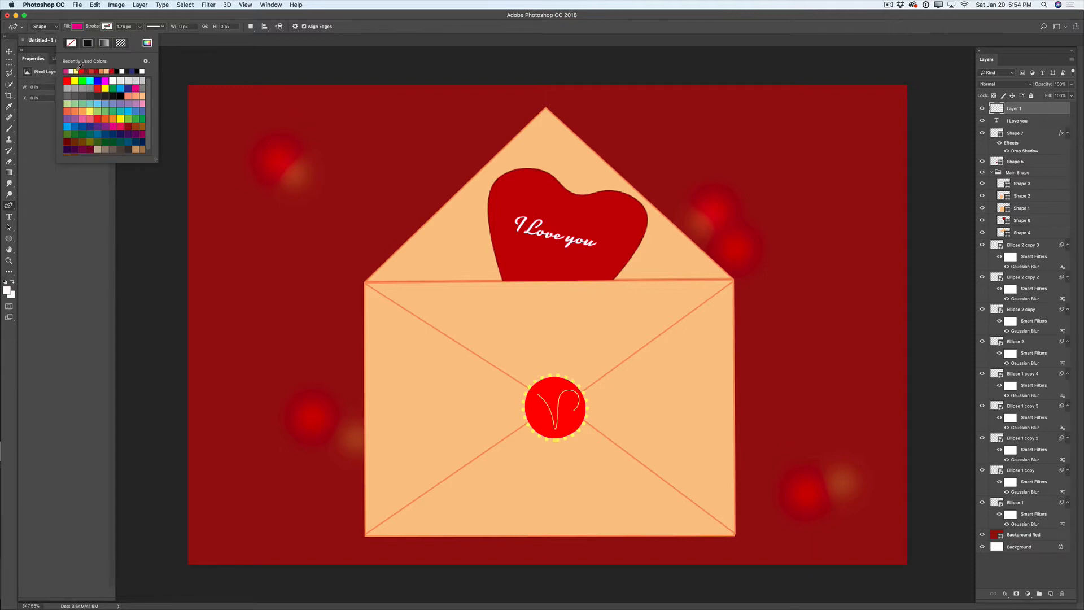
pyautogui.click(122, 71)
# Draw a closed pear-shaped petal about 267 px tall, overlapping the envelope's right edge, with a narrow upper end and rounded base.
pyautogui.click(770, 229)
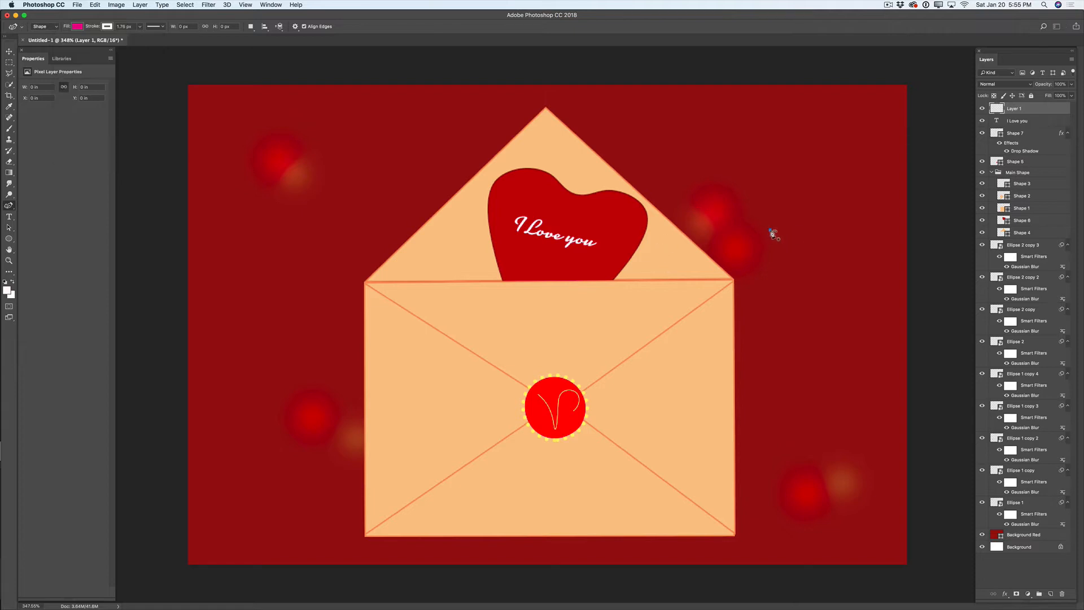
pyautogui.click(792, 197)
pyautogui.click(808, 193)
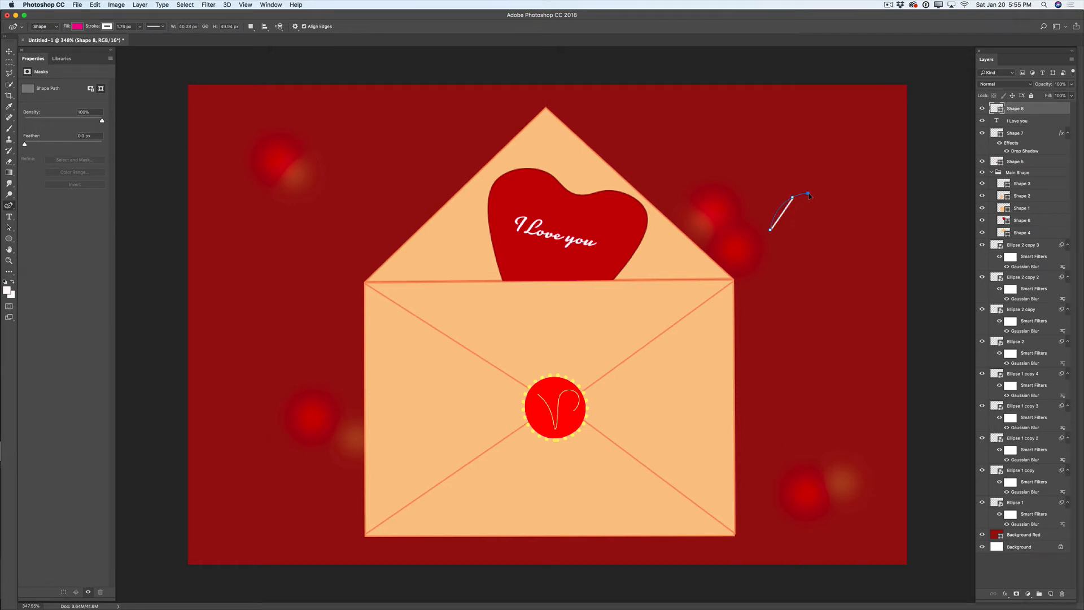
pyautogui.click(817, 224)
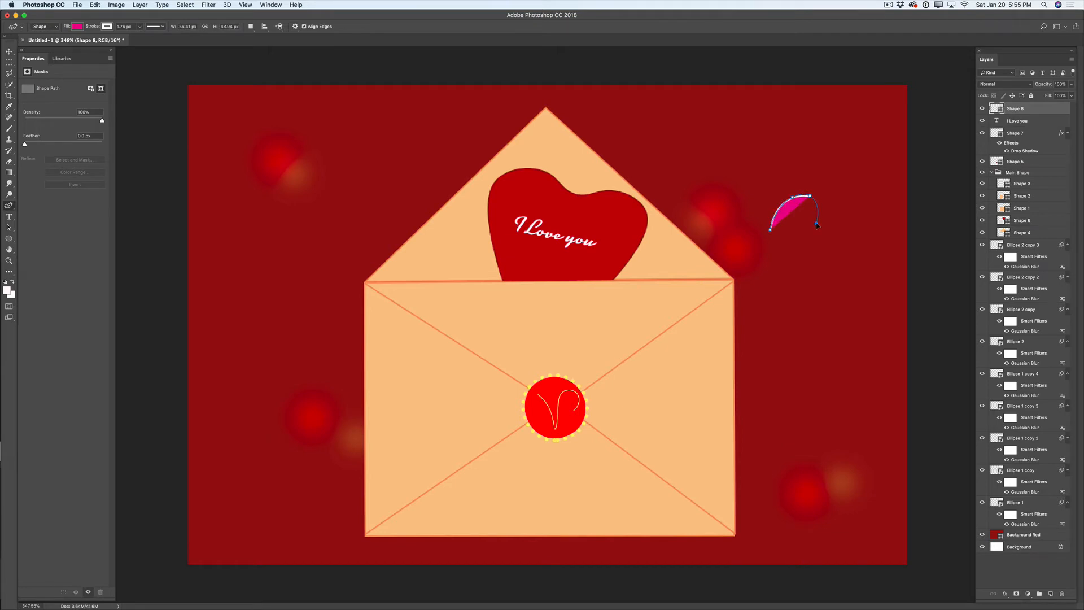
pyautogui.click(832, 257)
pyautogui.click(849, 296)
pyautogui.click(856, 313)
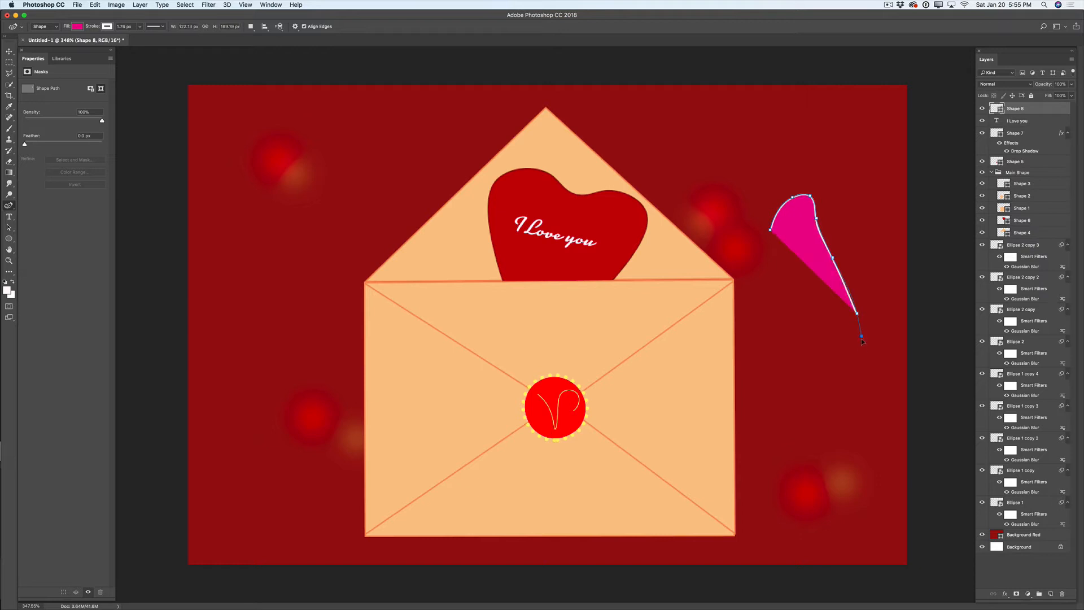
pyautogui.click(856, 363)
pyautogui.click(820, 387)
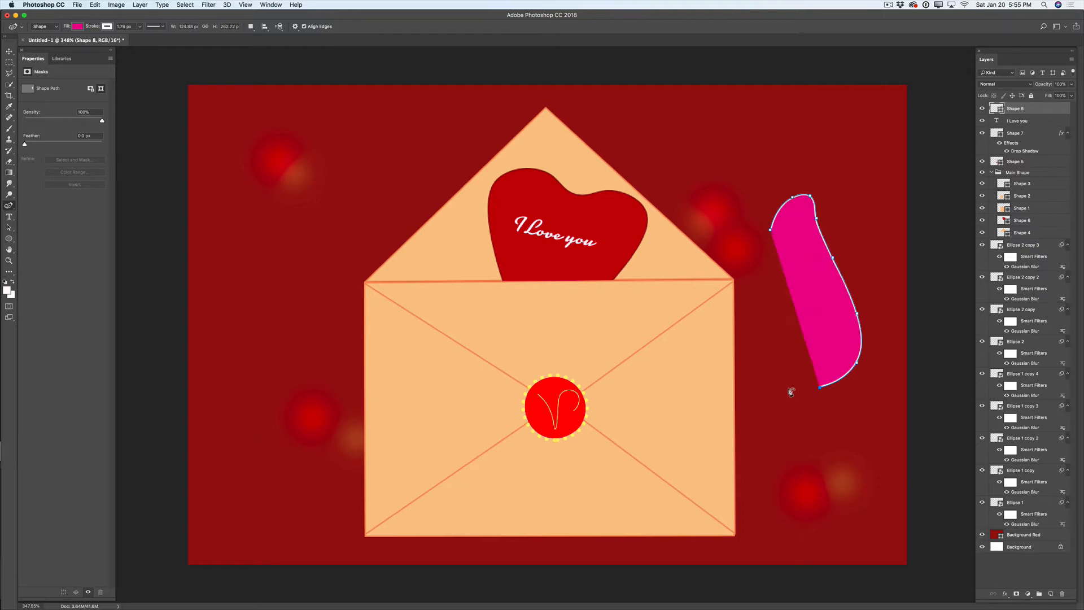
pyautogui.click(763, 384)
pyautogui.click(732, 351)
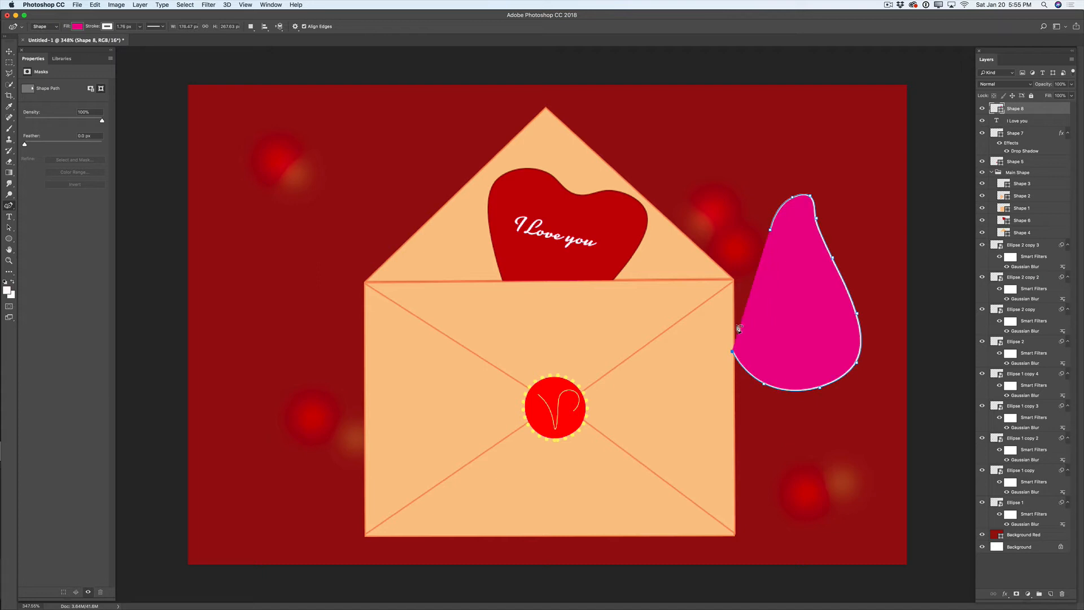
pyautogui.click(730, 301)
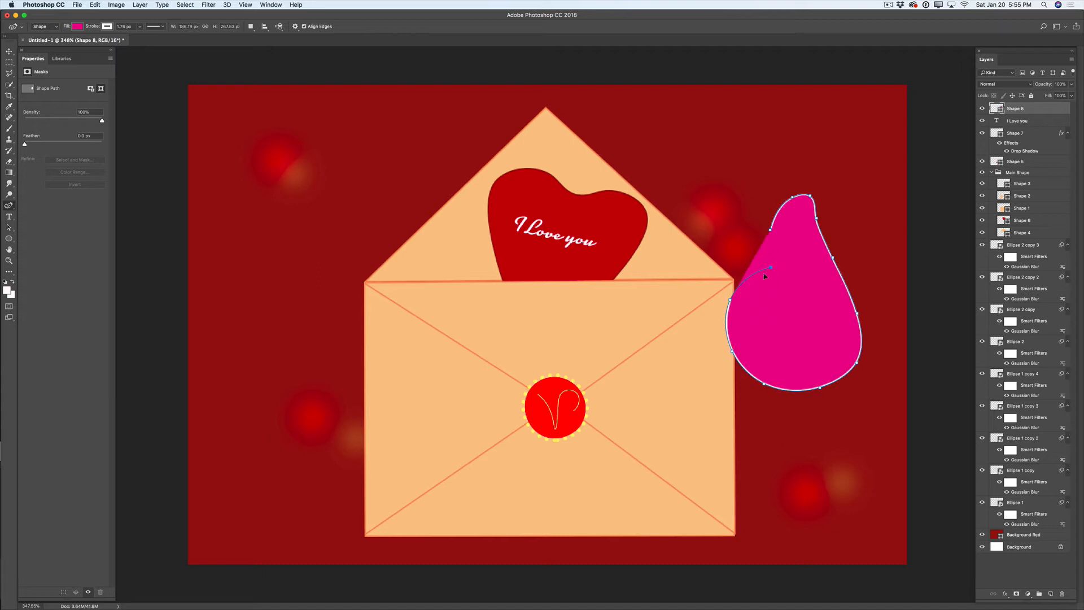
pyautogui.click(758, 279)
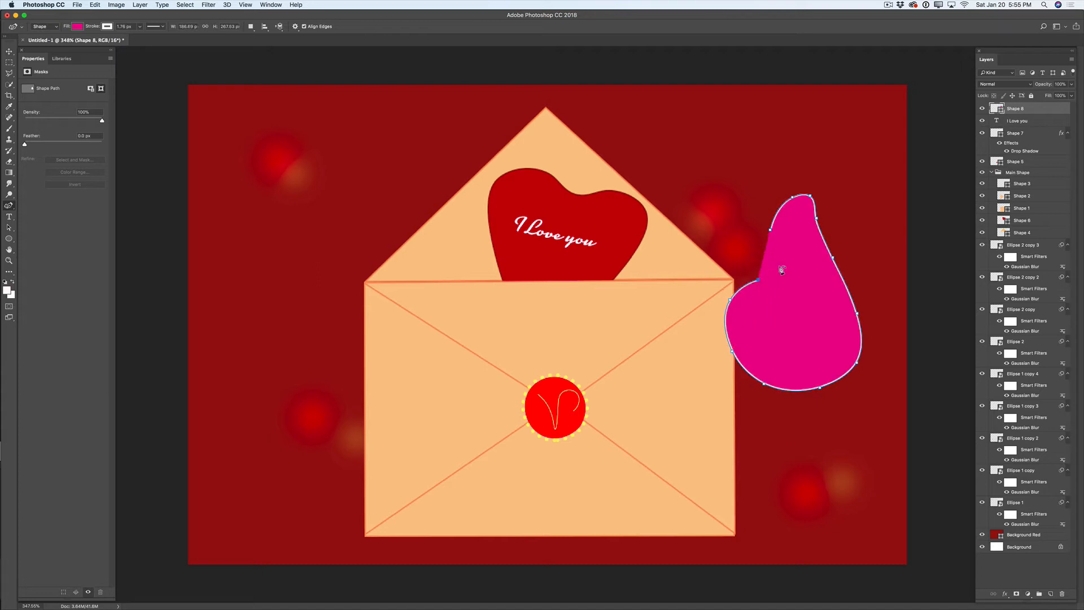
pyautogui.click(770, 231)
# Reshape the petal's anchor points to round its base, extend and narrow its upper end, and smooth its left side.
pyautogui.moveTo(730, 301); pyautogui.dragTo(823, 392)
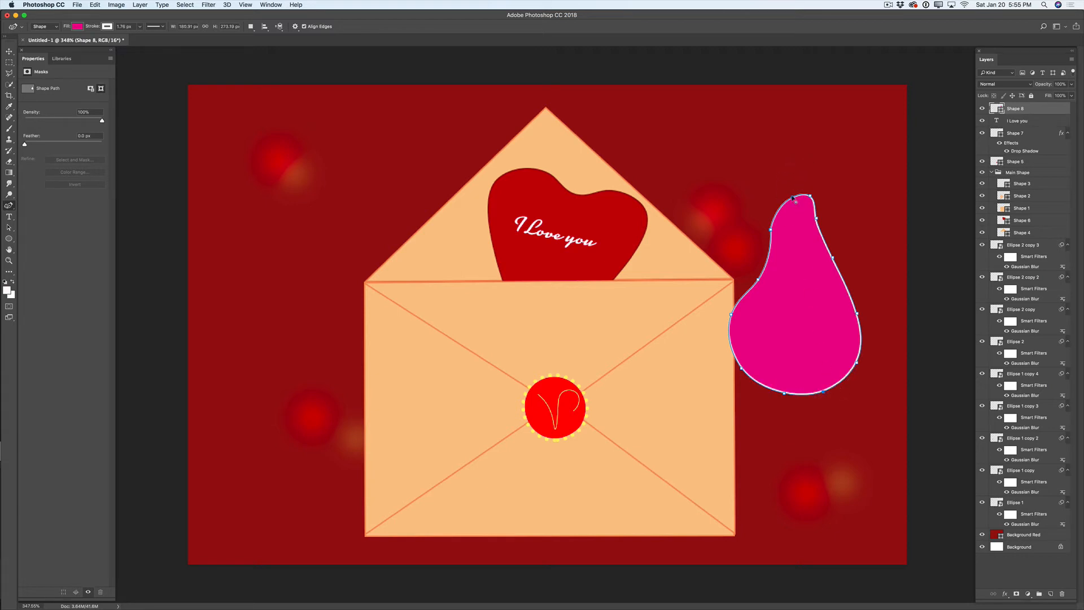
pyautogui.moveTo(793, 198); pyautogui.dragTo(780, 164)
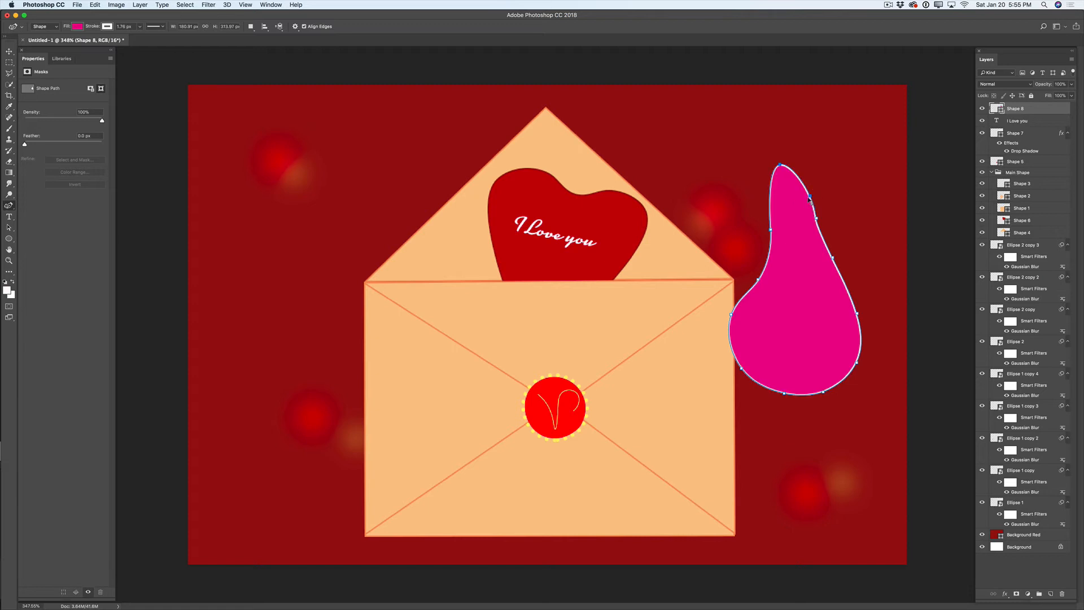
pyautogui.moveTo(804, 208); pyautogui.dragTo(787, 163)
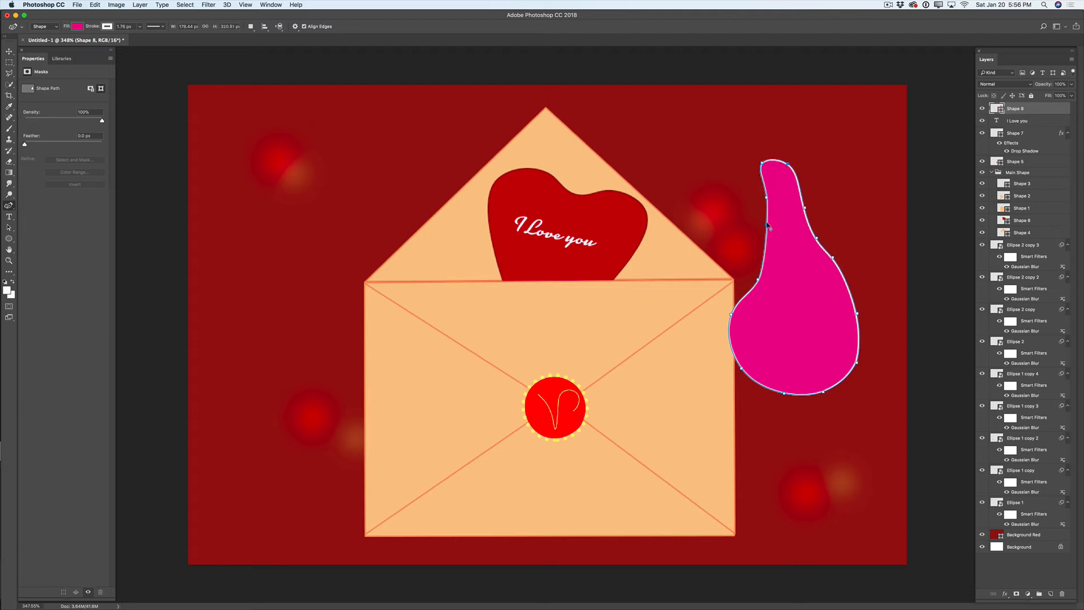
pyautogui.moveTo(768, 223); pyautogui.dragTo(759, 237)
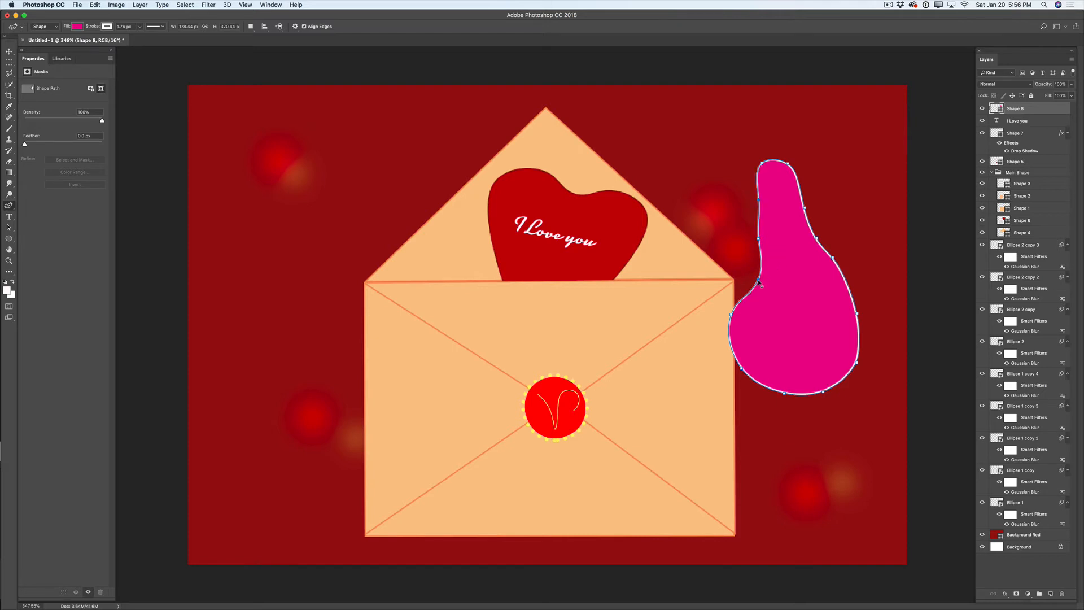
pyautogui.moveTo(757, 280); pyautogui.dragTo(747, 282)
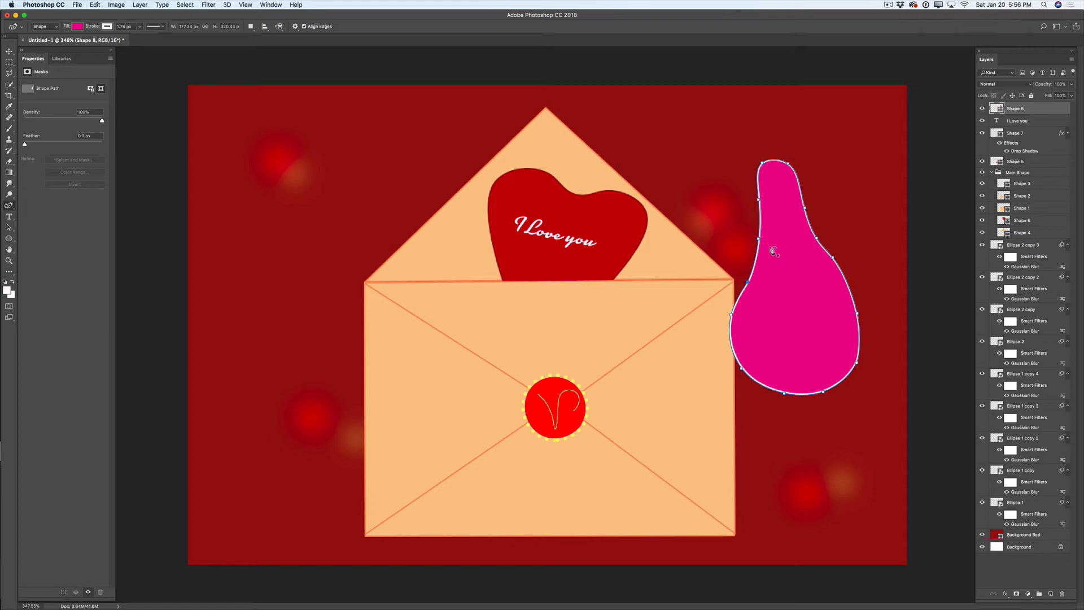
# On a new layer, draw a second closed magenta petal about 112 px wide over the first, with a pointed tip rising above it.
pyautogui.click(1051, 593)
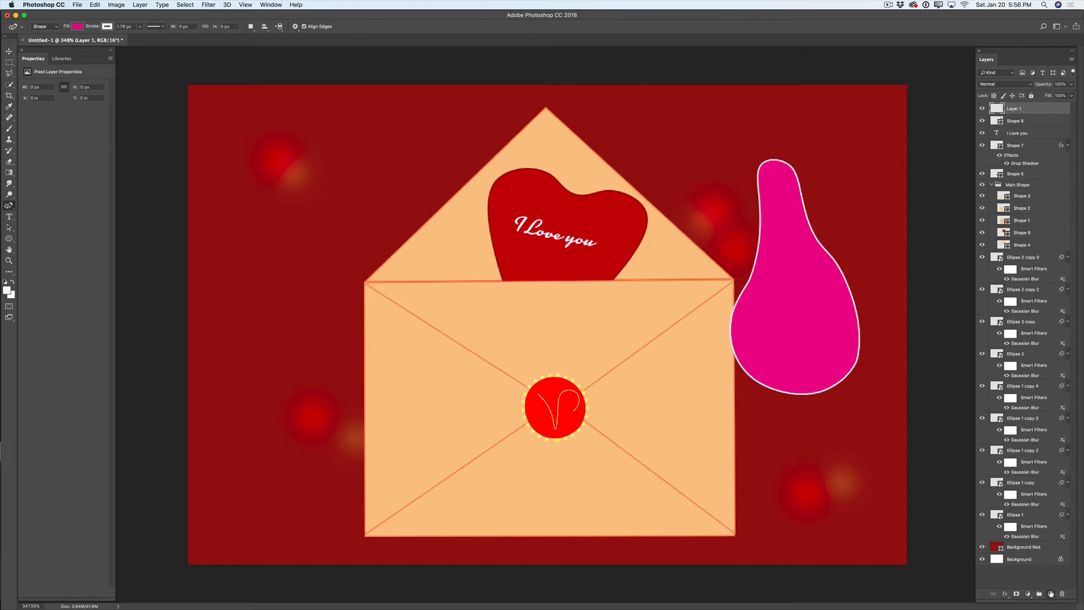
pyautogui.click(773, 210)
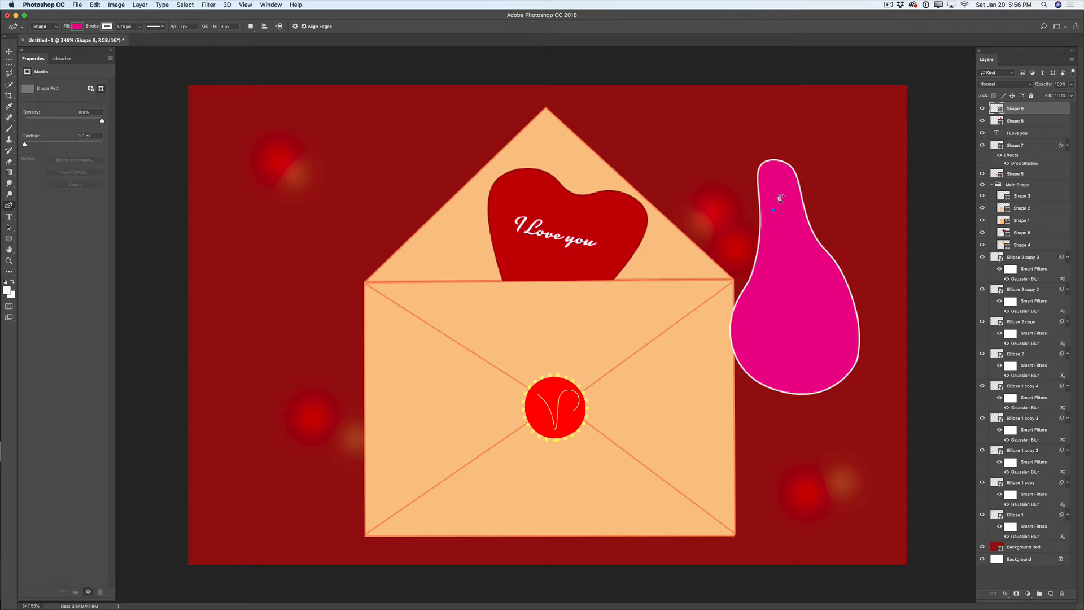
pyautogui.moveTo(776, 177); pyautogui.dragTo(790, 148)
pyautogui.moveTo(803, 133); pyautogui.dragTo(821, 162)
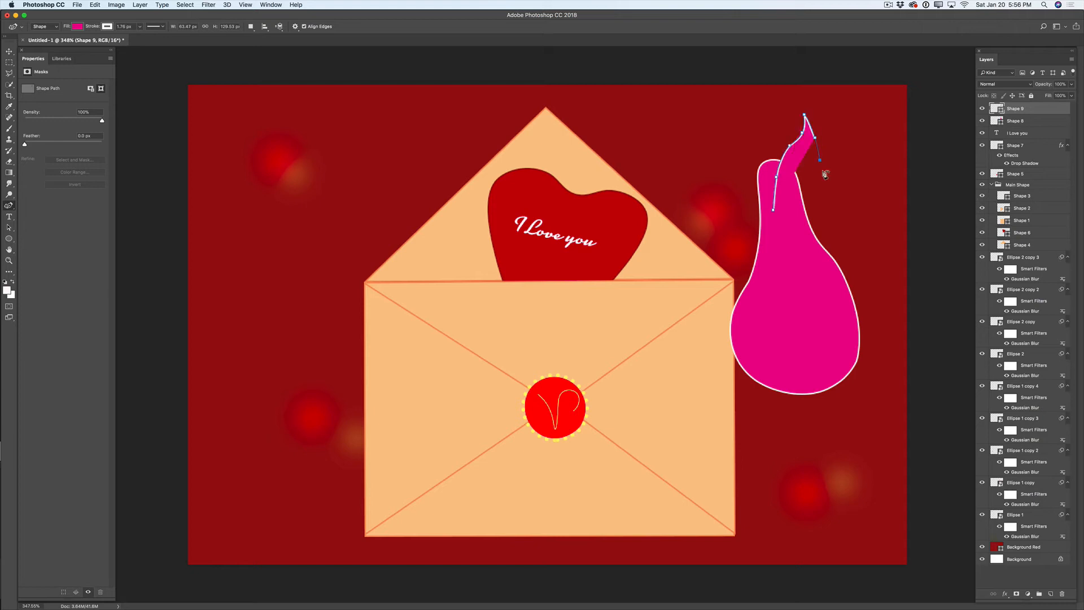
pyautogui.moveTo(832, 208); pyautogui.dragTo(805, 326)
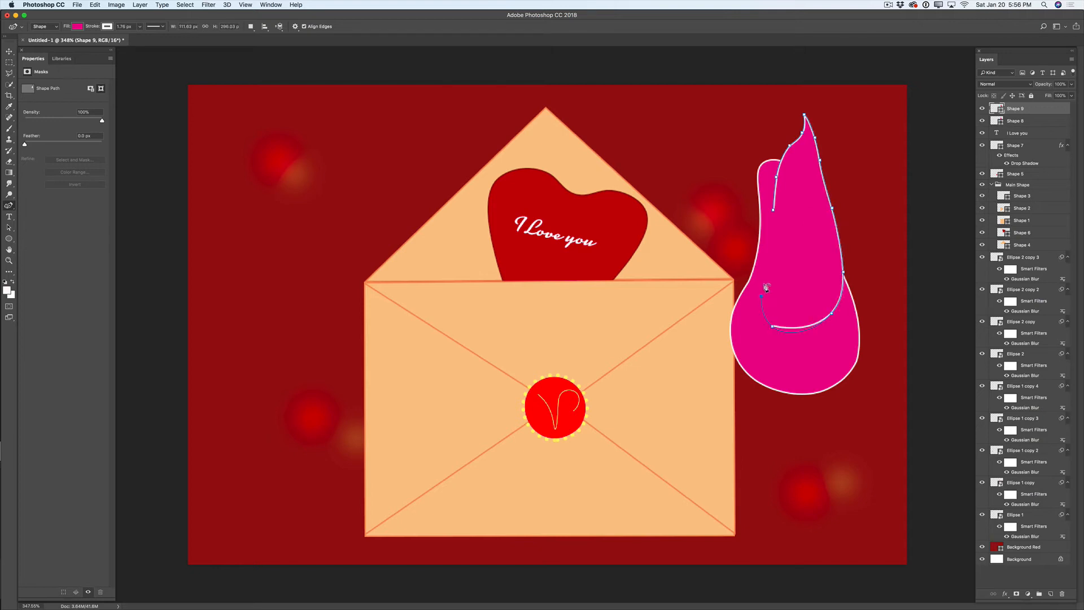
pyautogui.click(761, 296)
pyautogui.click(768, 264)
pyautogui.click(774, 247)
pyautogui.click(774, 210)
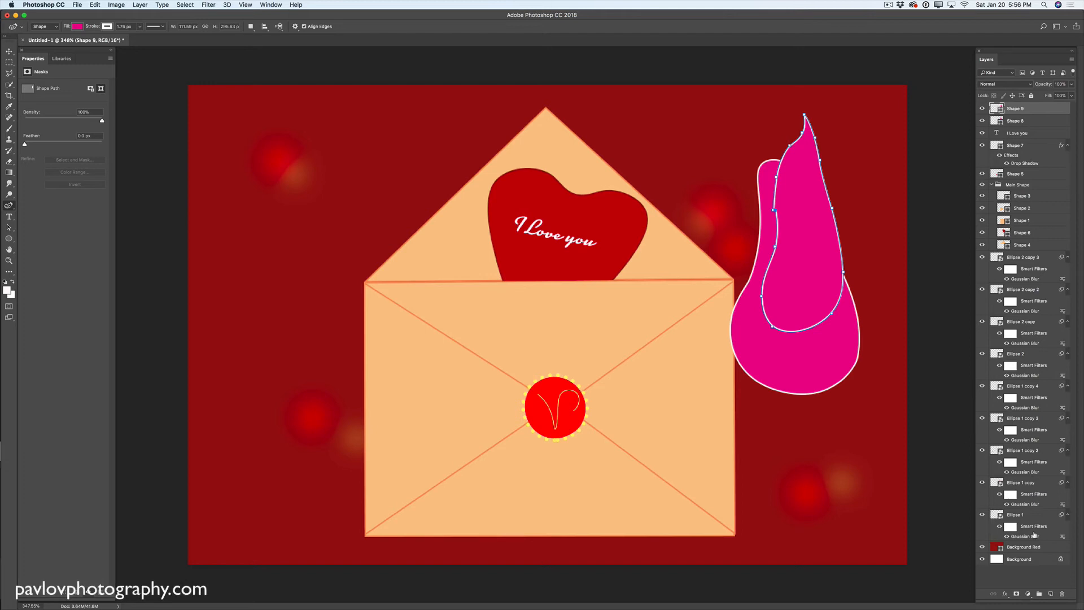
# On a new layer, draw a closed magenta front petal about 314 px tall with a curled upper edge and rounded base, and smooth its outer side.
pyautogui.click(1049, 593)
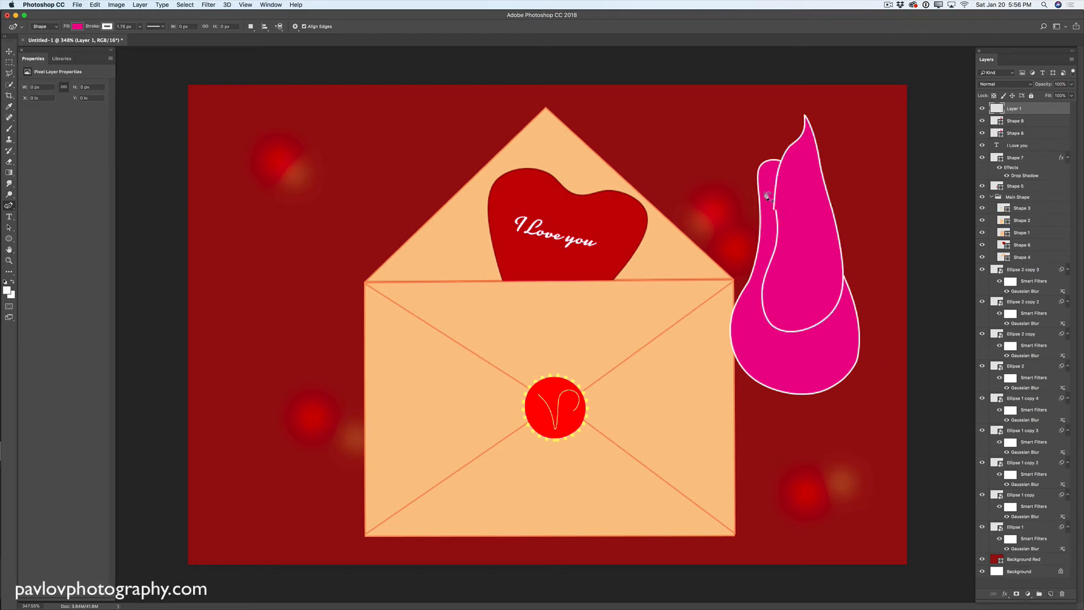
pyautogui.click(745, 169)
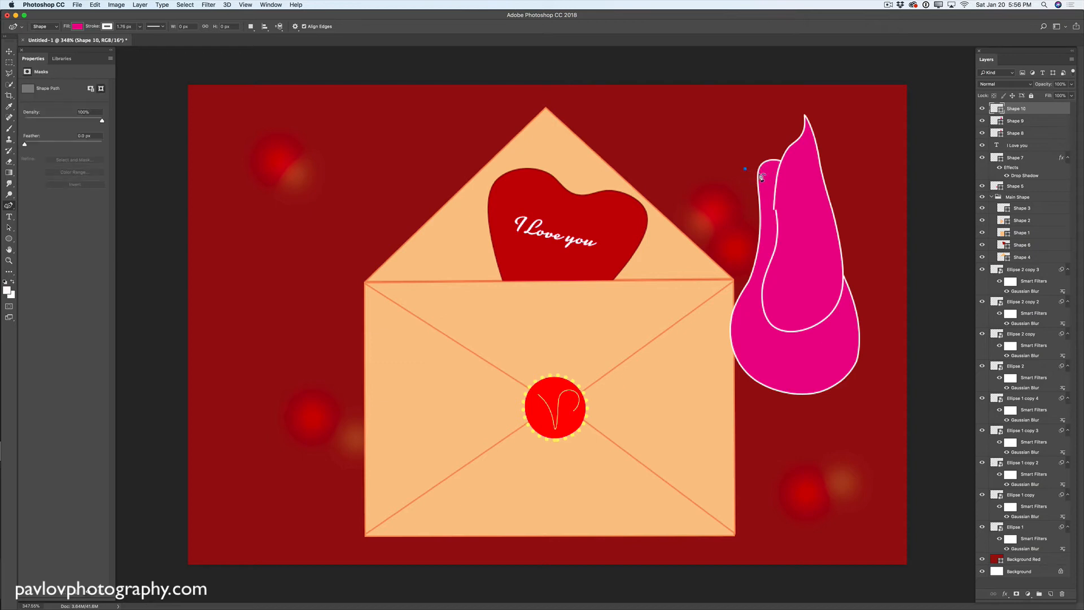
pyautogui.moveTo(770, 183); pyautogui.dragTo(803, 208)
pyautogui.click(804, 218)
pyautogui.click(801, 248)
pyautogui.click(802, 326)
pyautogui.moveTo(858, 318); pyautogui.dragTo(756, 394)
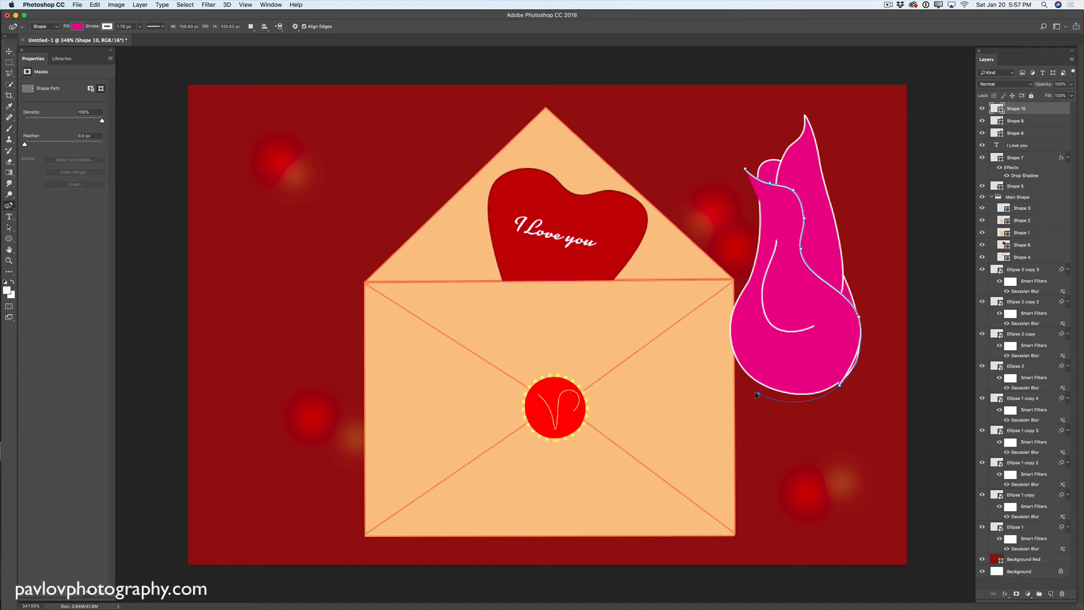
pyautogui.click(737, 367)
pyautogui.click(732, 308)
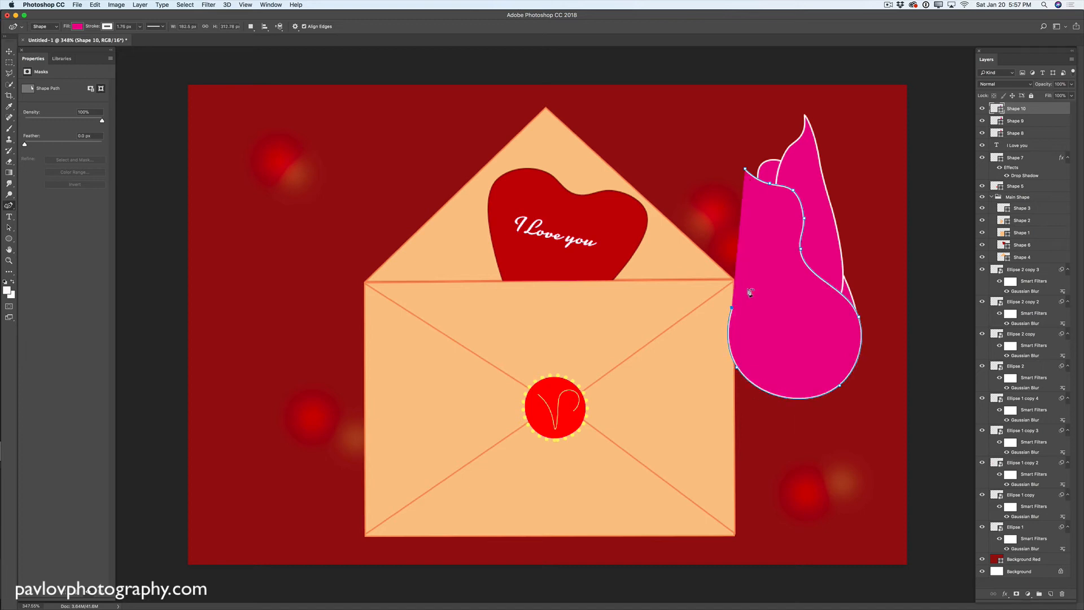
pyautogui.click(757, 279)
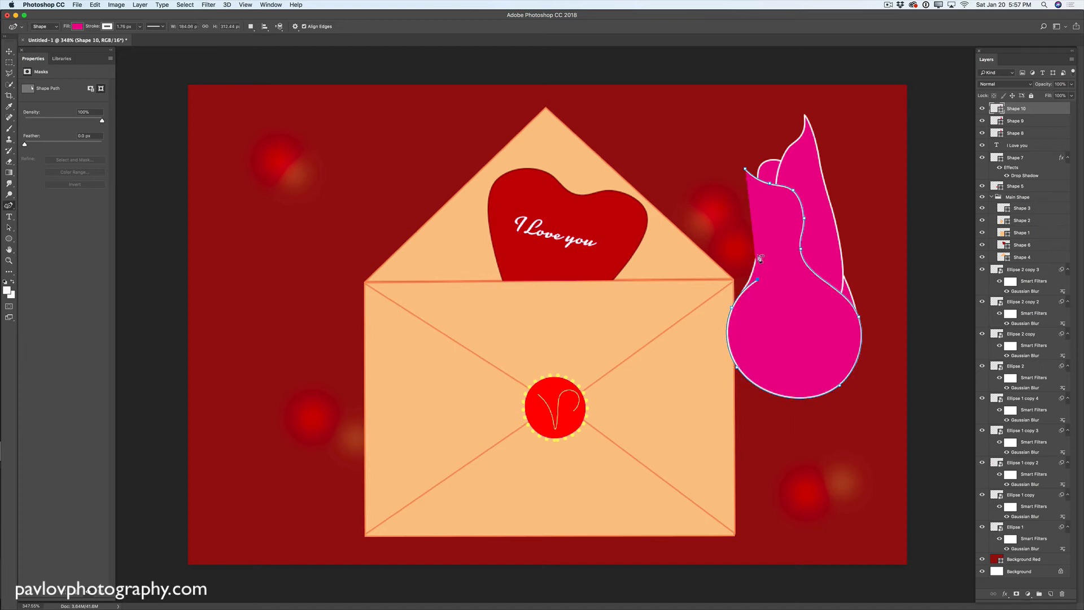
pyautogui.click(745, 169)
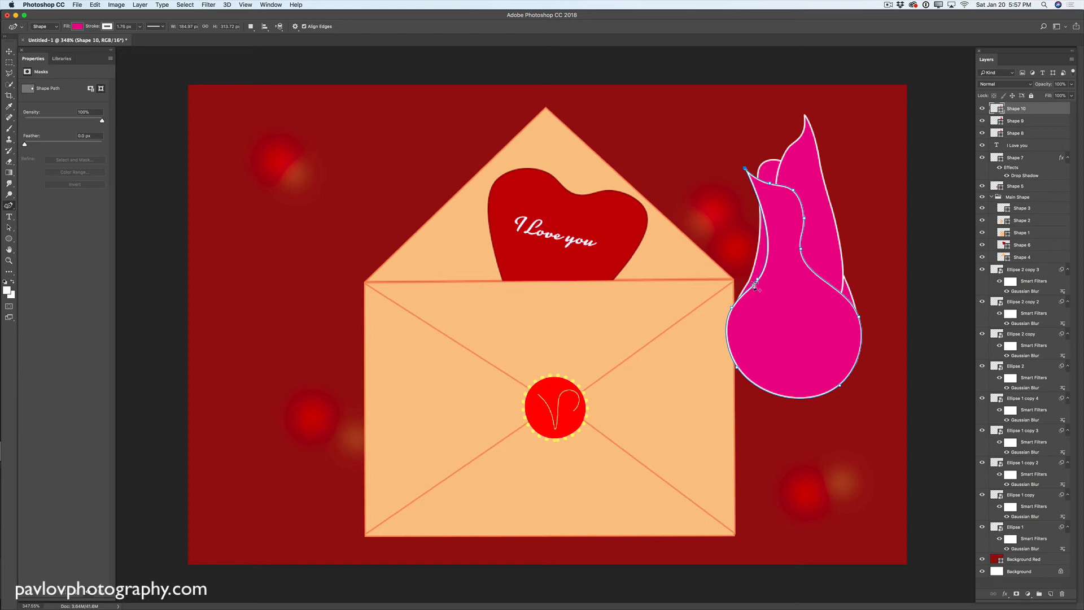
pyautogui.moveTo(758, 279); pyautogui.dragTo(743, 278)
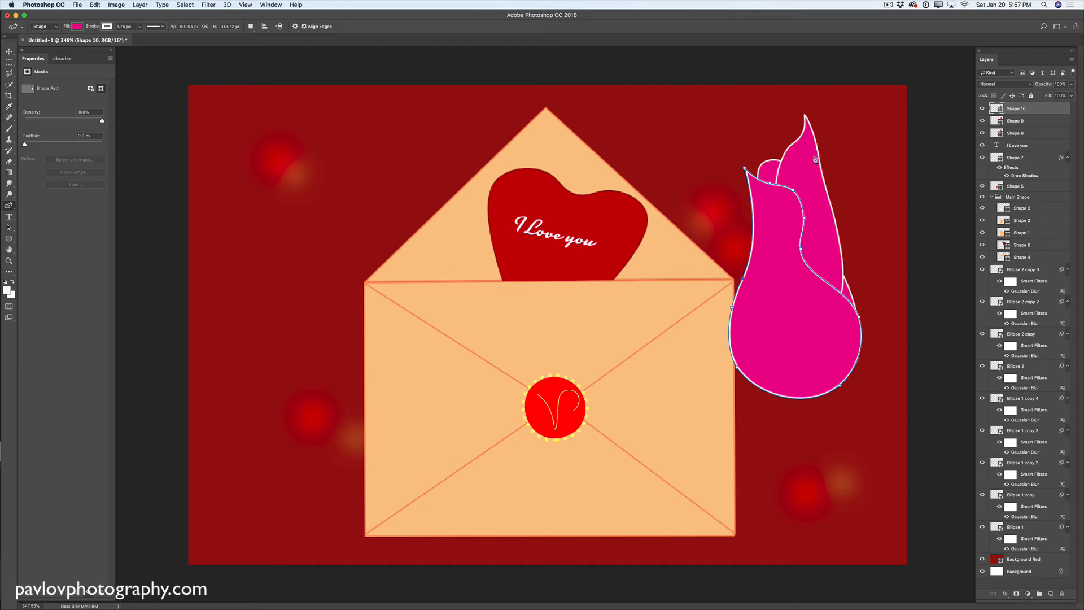
# Reshape the tall pointed petal so its outer edge extends down to meet the front petal's shoulder.
pyautogui.click(1021, 122)
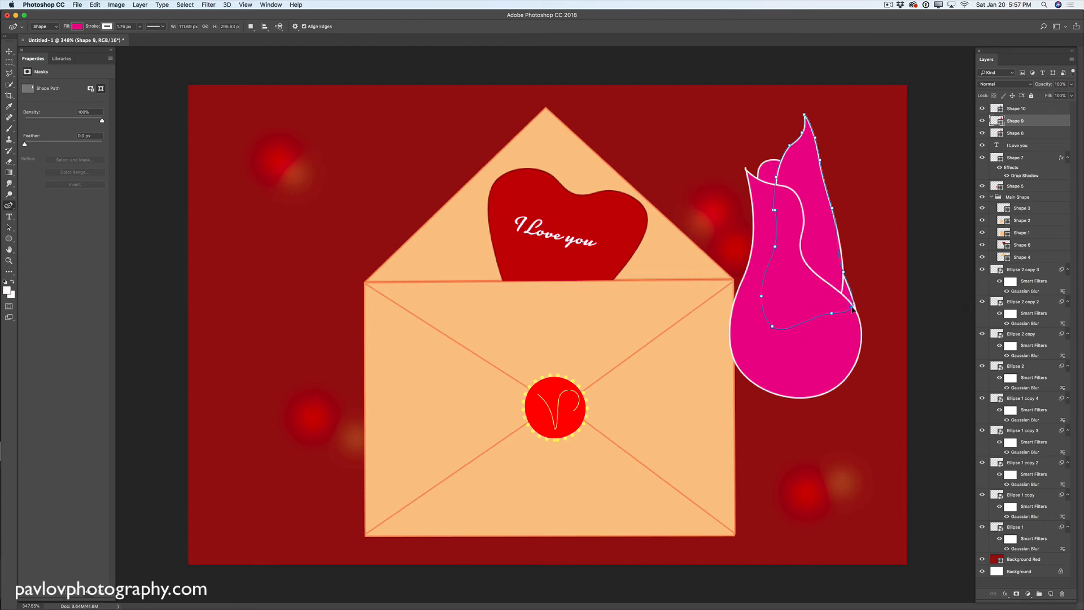
pyautogui.moveTo(853, 311); pyautogui.dragTo(854, 313)
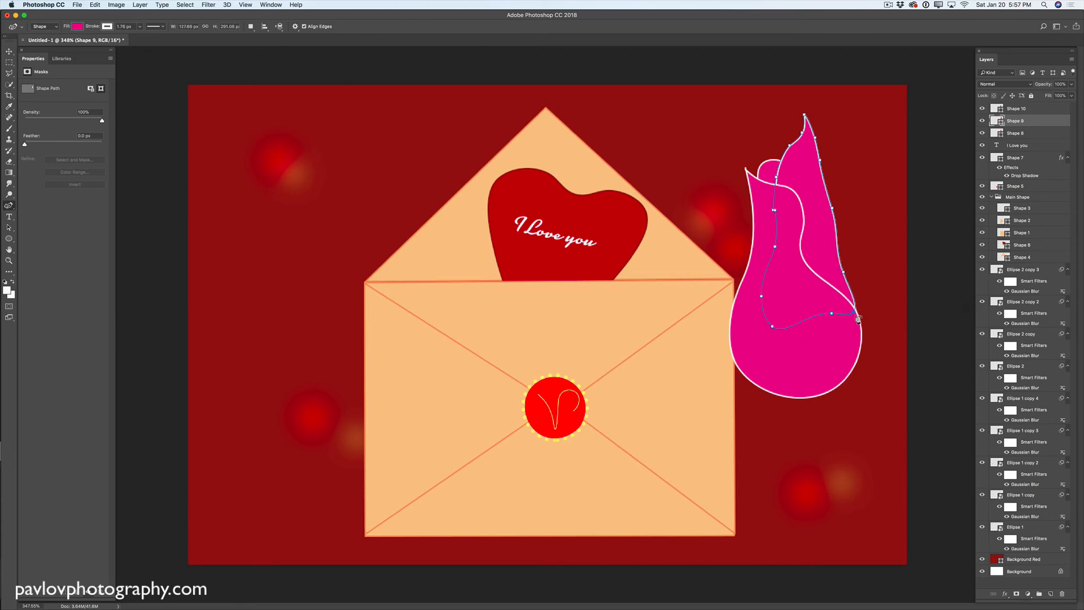
pyautogui.click(829, 217)
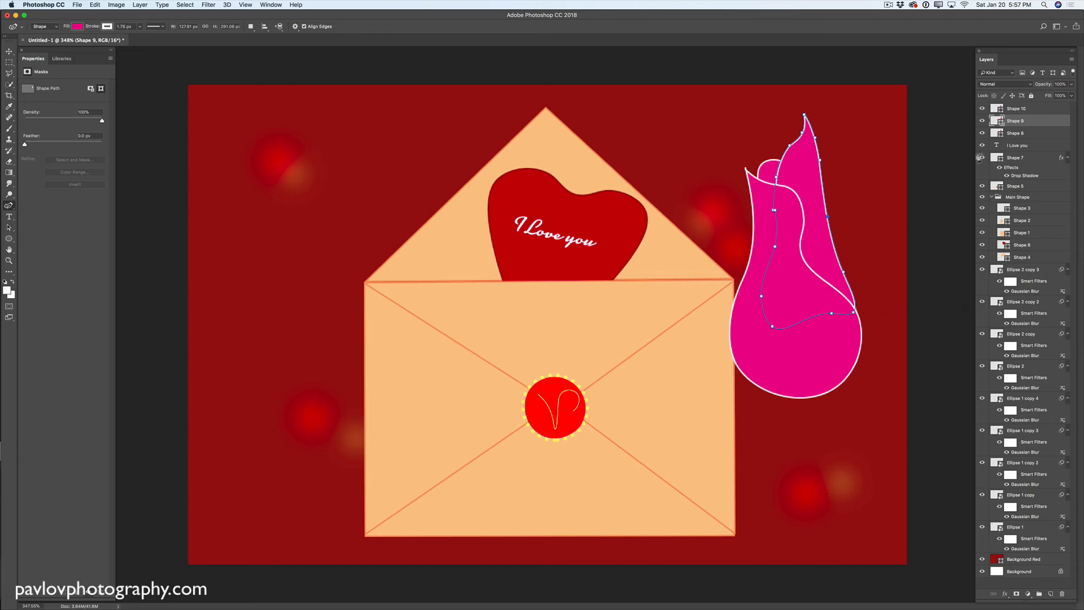
# On a new layer beneath the front petal, draw a closed magenta side petal about 75 px wide and 183 px tall, closing the gap along its inner edge.
pyautogui.click(1051, 593)
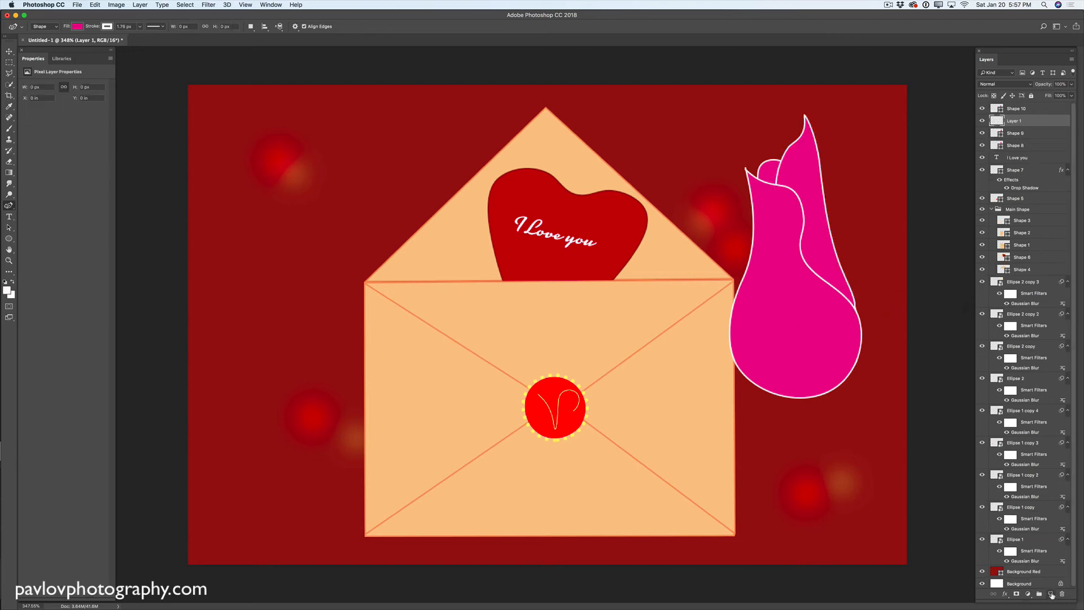
pyautogui.click(822, 159)
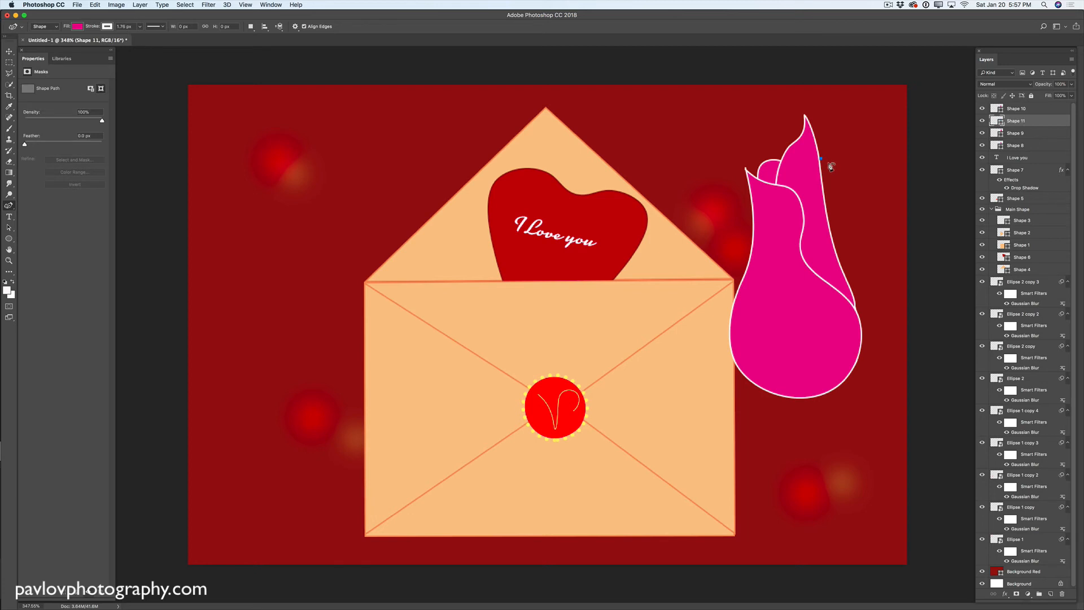
pyautogui.moveTo(827, 166); pyautogui.dragTo(831, 183)
pyautogui.click(839, 209)
pyautogui.click(863, 240)
pyautogui.click(860, 271)
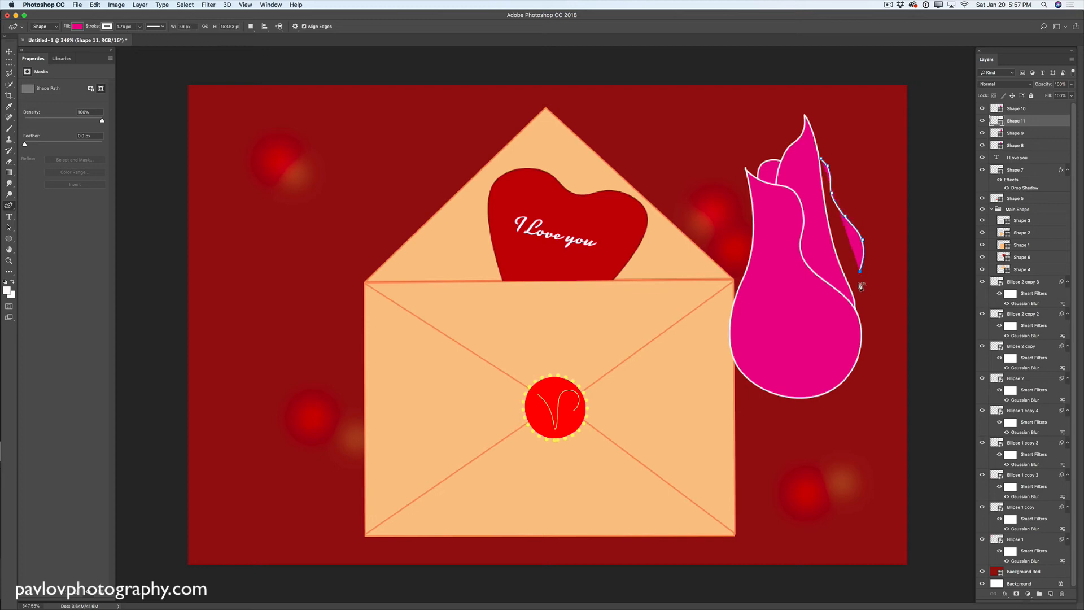
pyautogui.click(857, 290)
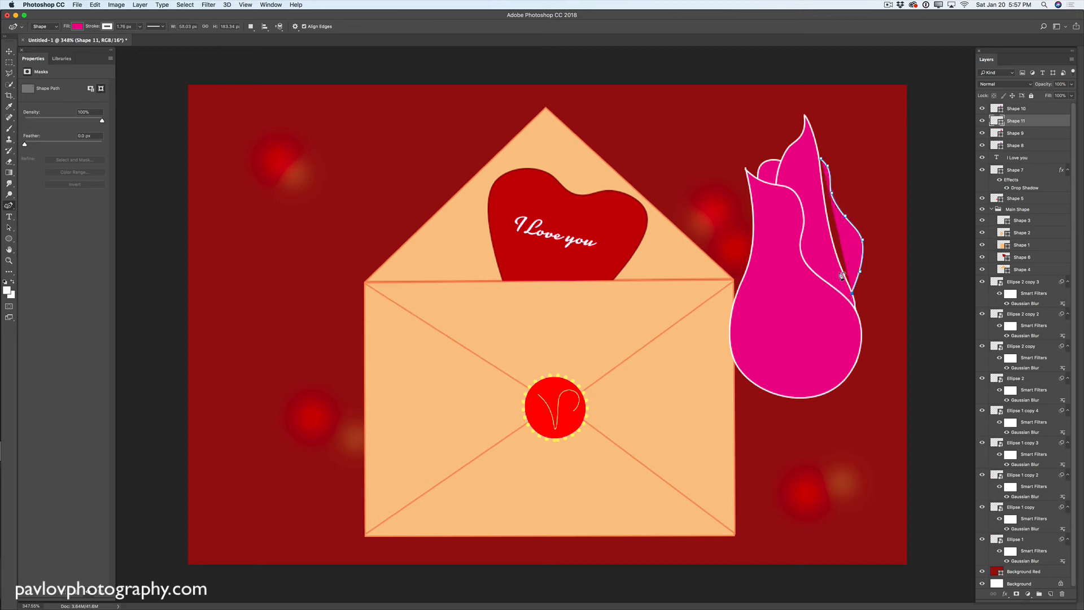
pyautogui.click(840, 268)
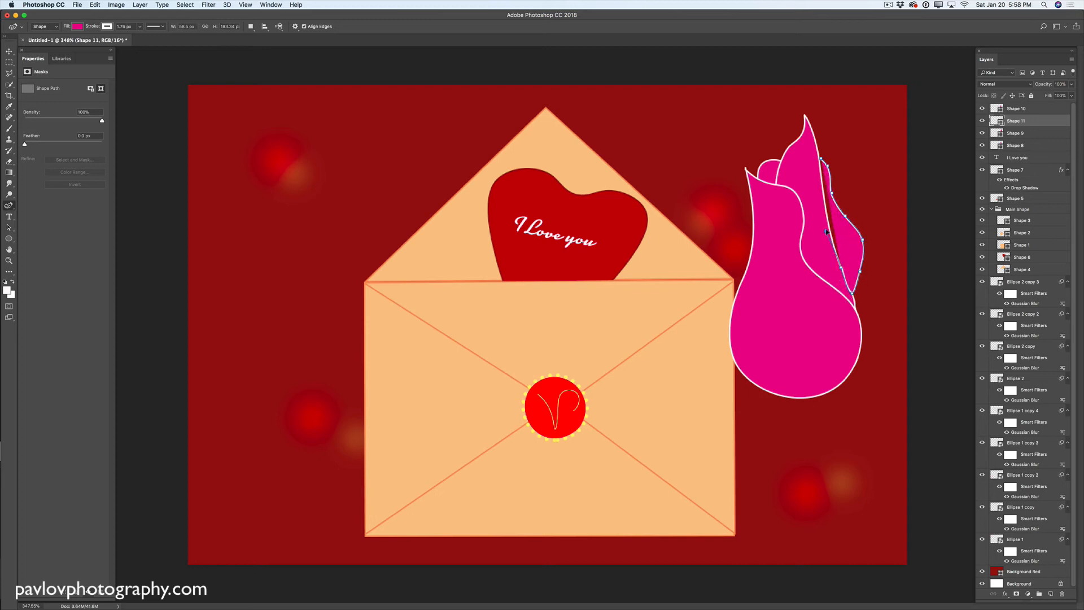
pyautogui.click(827, 225)
pyautogui.click(810, 193)
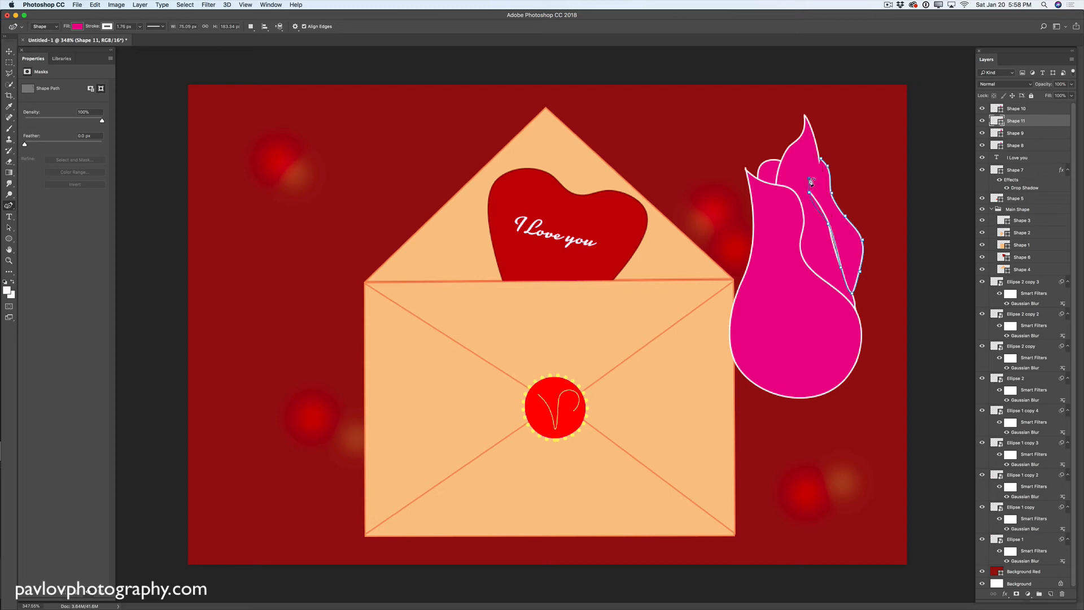
pyautogui.click(812, 171)
pyautogui.click(822, 163)
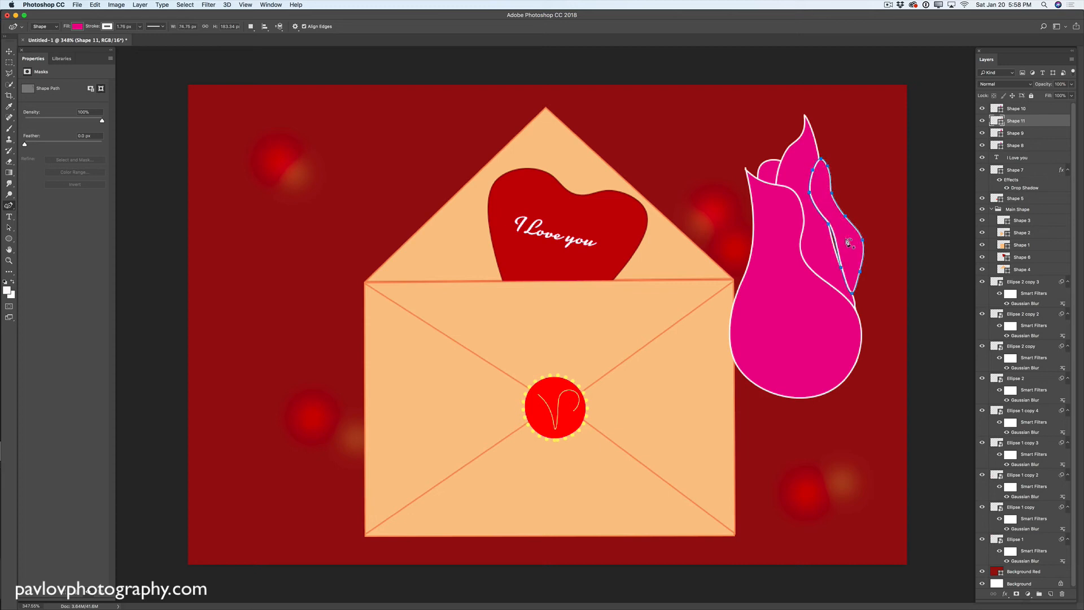
pyautogui.moveTo(830, 224); pyautogui.dragTo(825, 230)
pyautogui.click(840, 272)
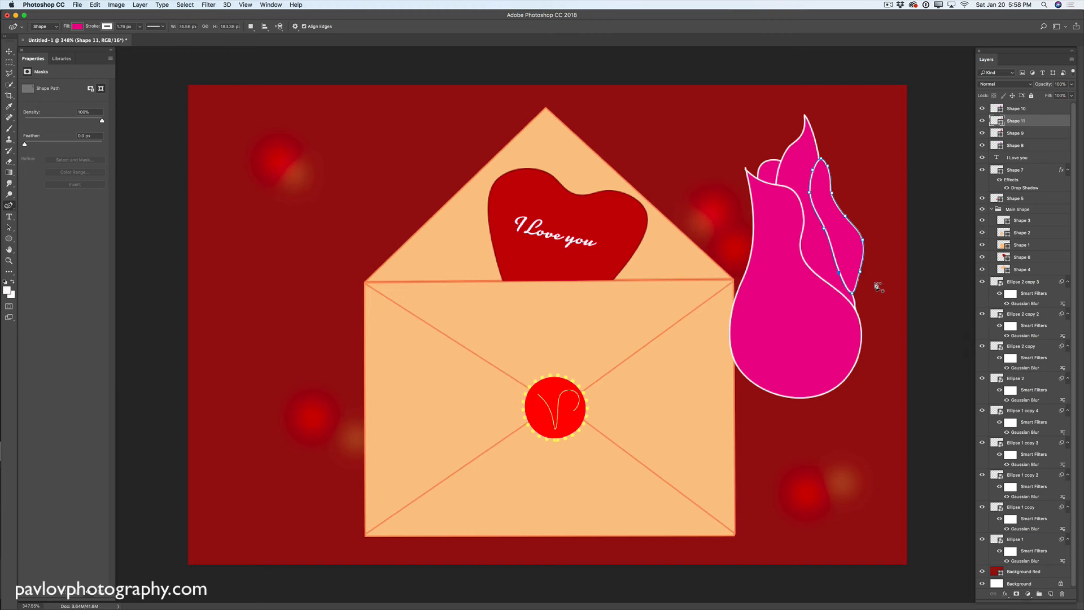
# Add a new layer above the front petal and set the shape fill to green.
pyautogui.click(1032, 109)
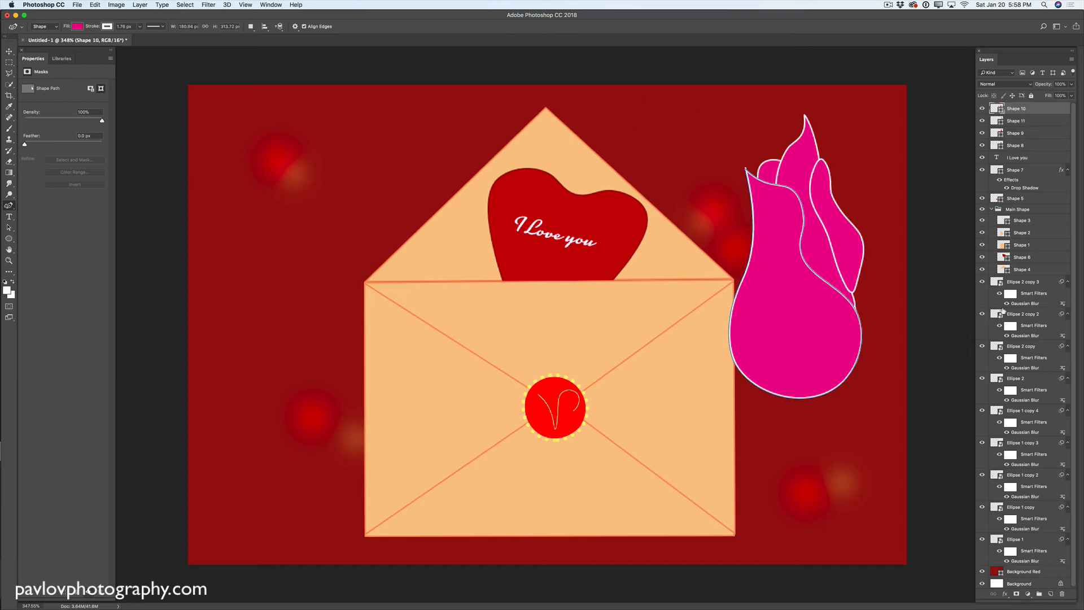
pyautogui.click(1052, 595)
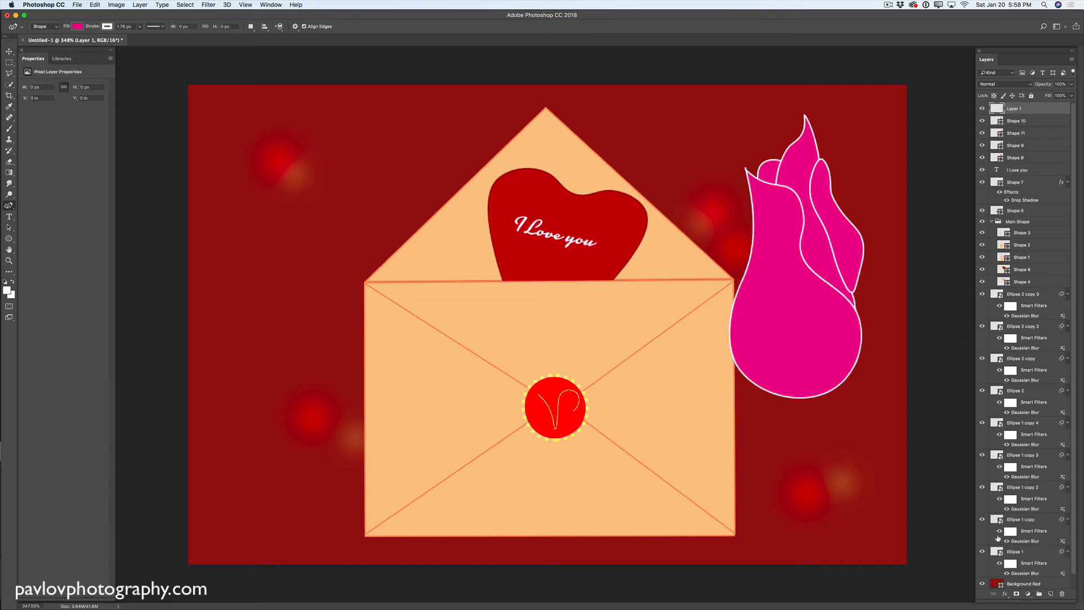
pyautogui.click(77, 27)
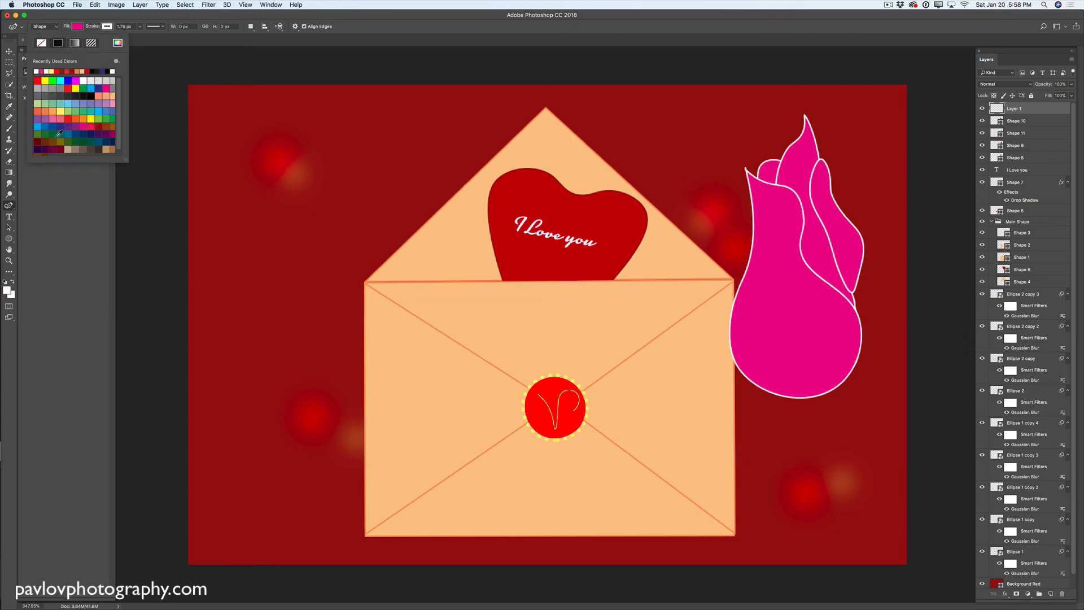
pyautogui.click(107, 117)
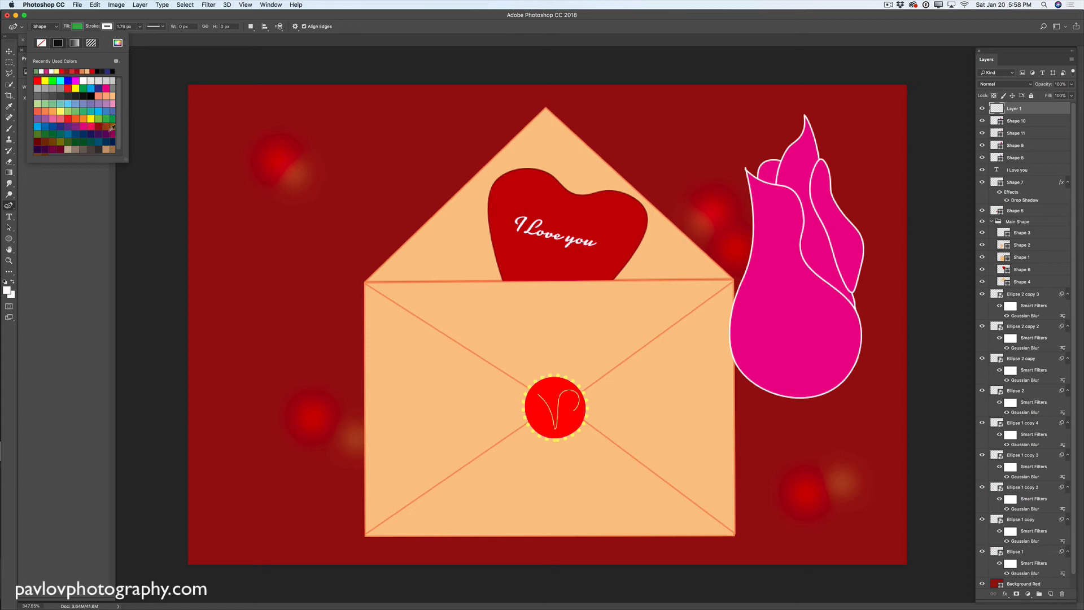
# Draw a closed green sepal over the flower's lower right side, rising from the base to a thin pointed tip.
pyautogui.click(786, 396)
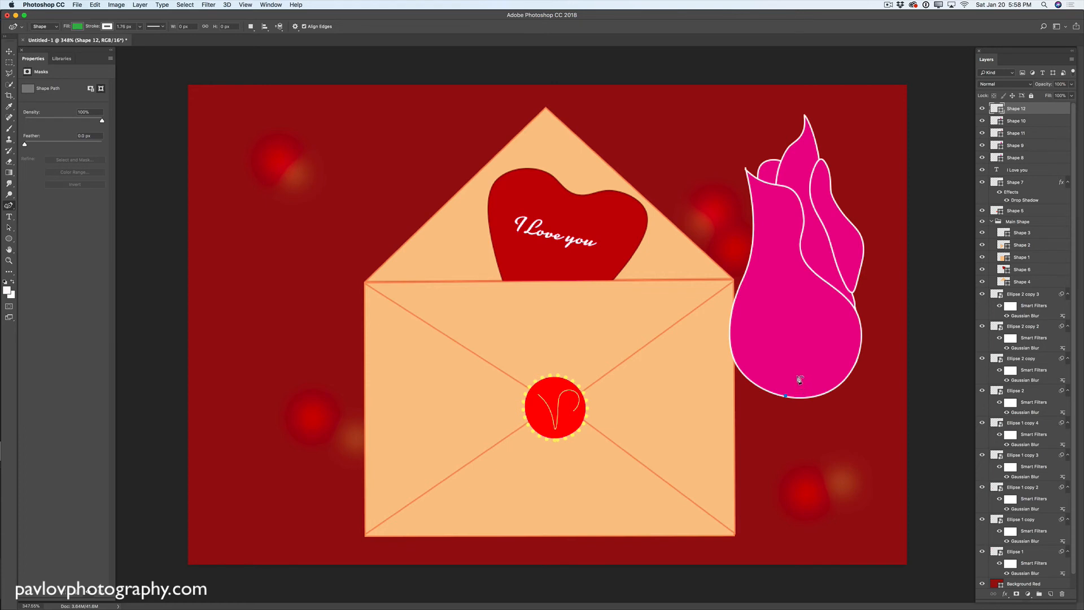
pyautogui.click(795, 373)
pyautogui.click(798, 348)
pyautogui.click(813, 317)
pyautogui.click(828, 293)
pyautogui.click(821, 252)
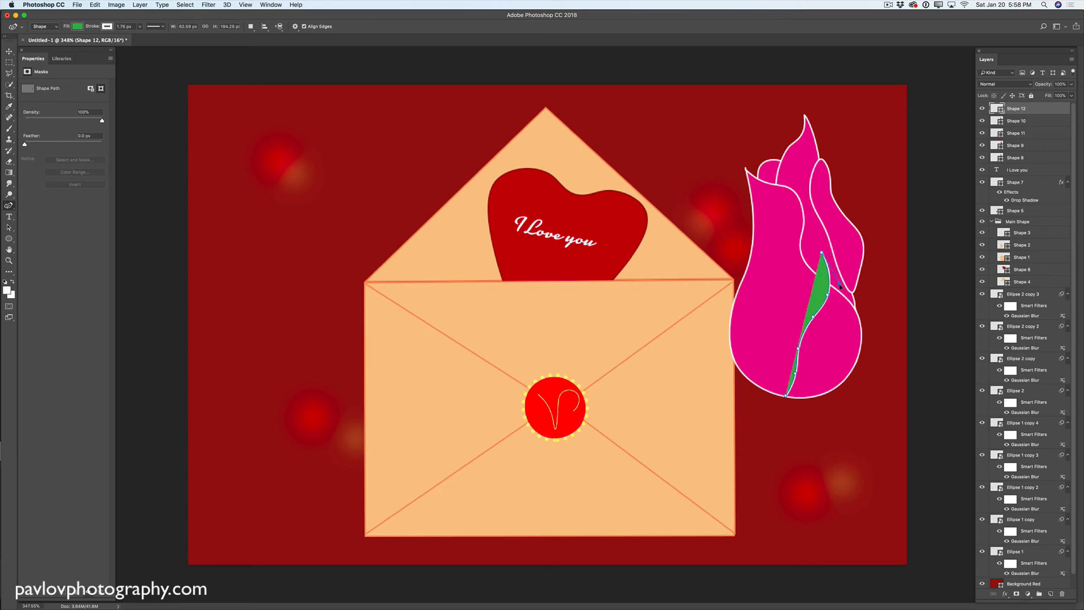
pyautogui.click(840, 285)
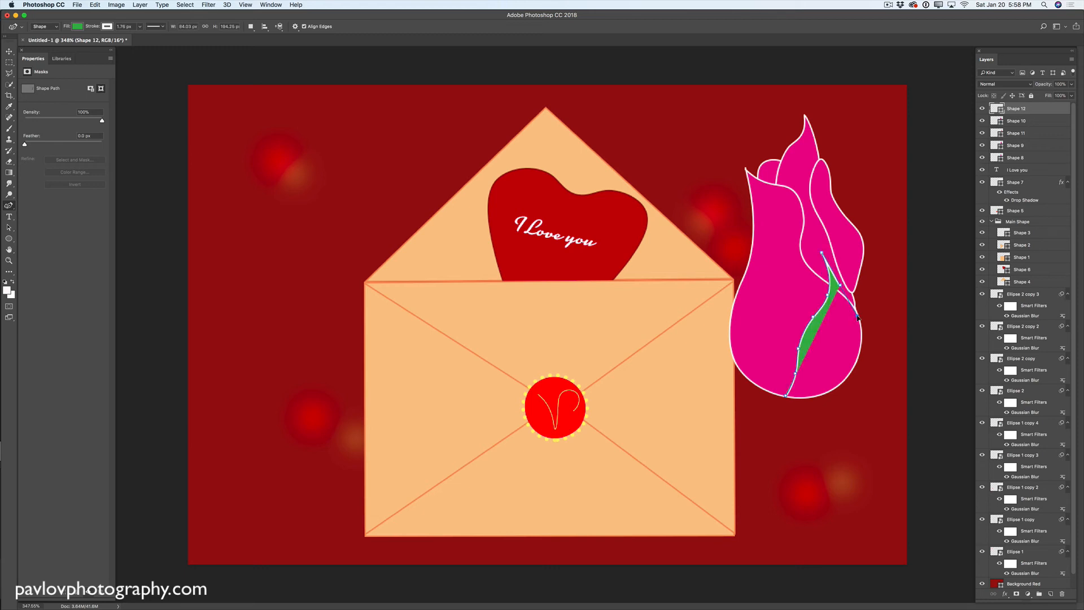
pyautogui.click(858, 317)
pyautogui.click(864, 347)
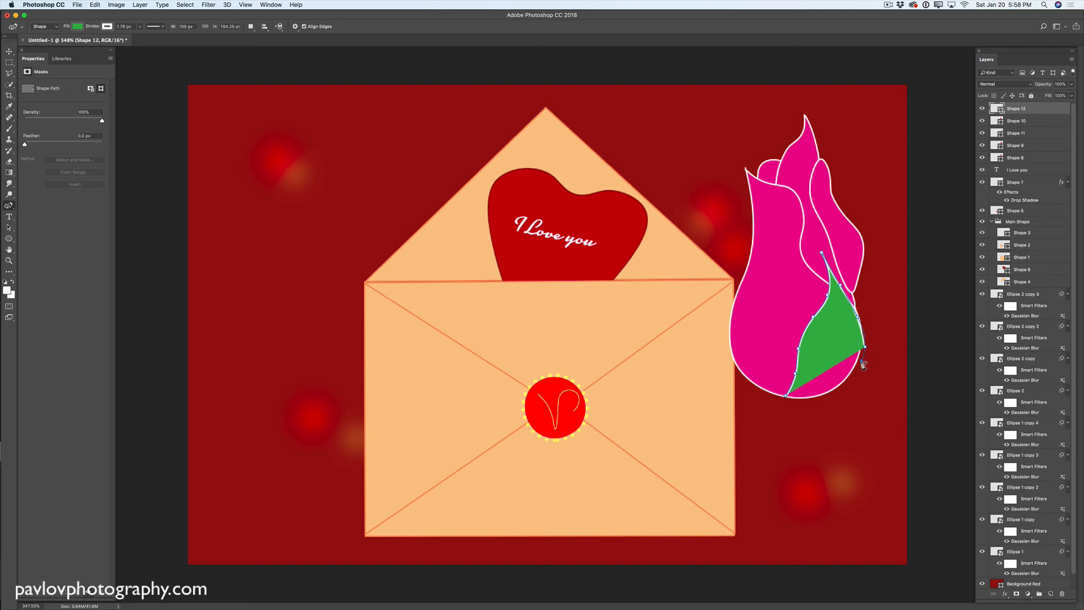
pyautogui.click(847, 385)
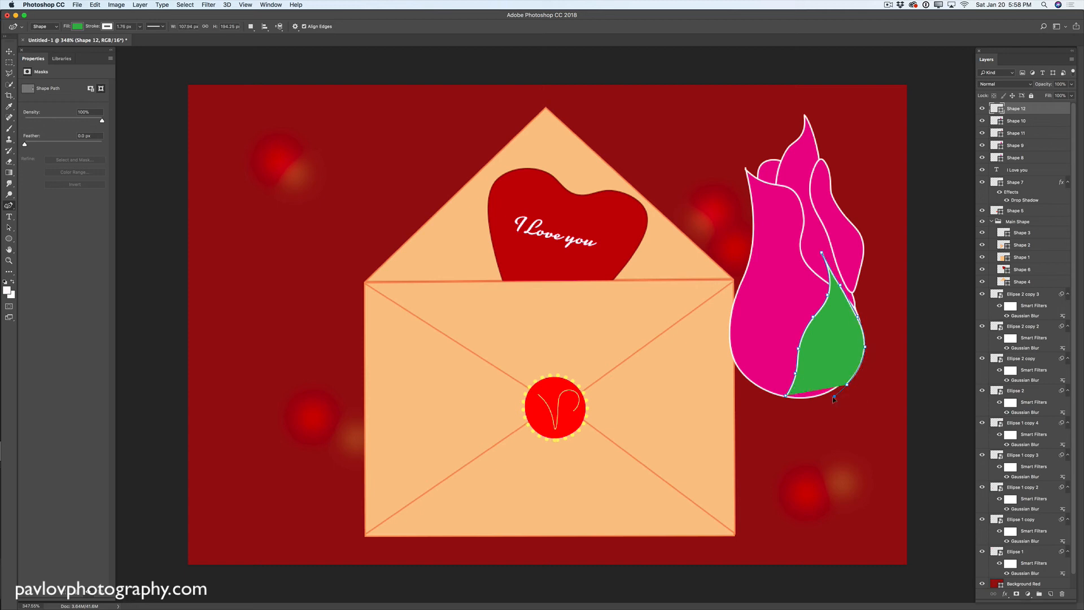
pyautogui.click(799, 403)
pyautogui.click(782, 396)
# On a new layer, draw a closed curved green leaf about 171 px wide from the flower's base to a pointed tip over the envelope.
pyautogui.click(1051, 592)
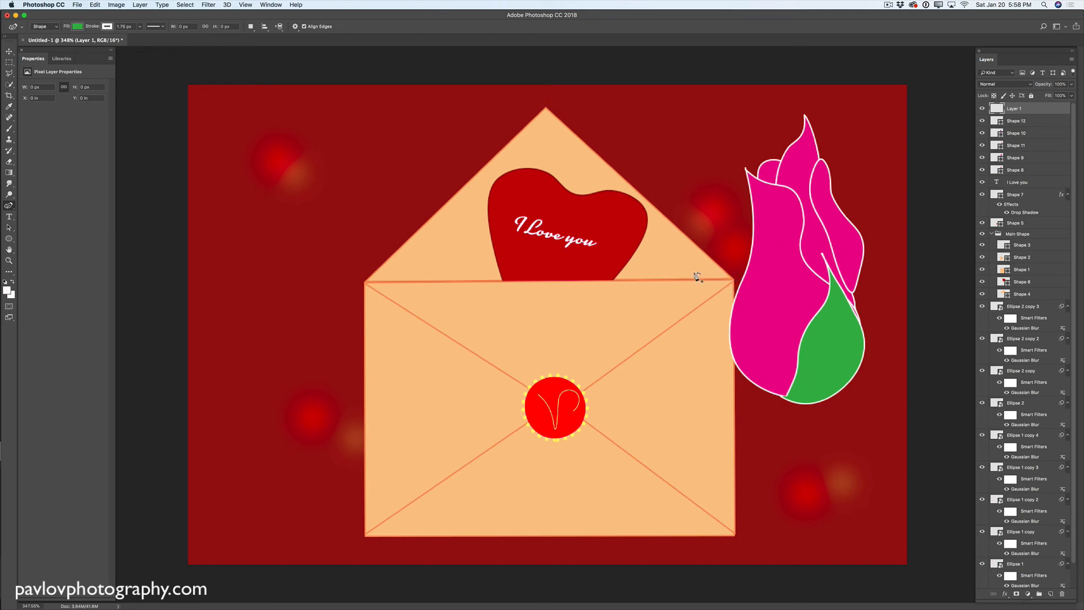
pyautogui.click(655, 291)
pyautogui.moveTo(686, 312); pyautogui.dragTo(693, 323)
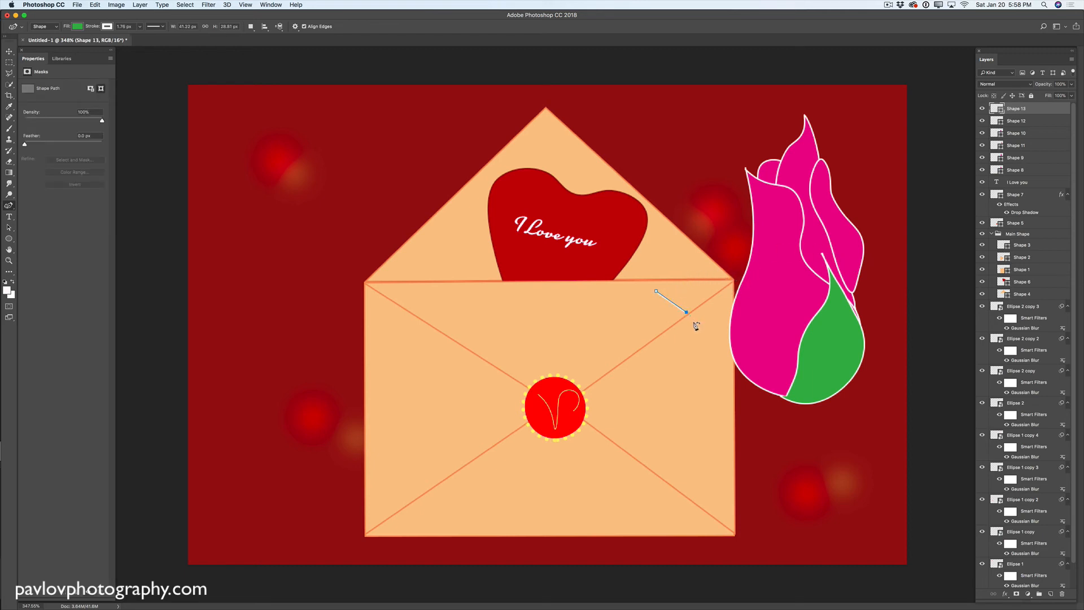
pyautogui.click(702, 341)
pyautogui.click(716, 364)
pyautogui.click(743, 386)
pyautogui.click(767, 398)
pyautogui.click(782, 398)
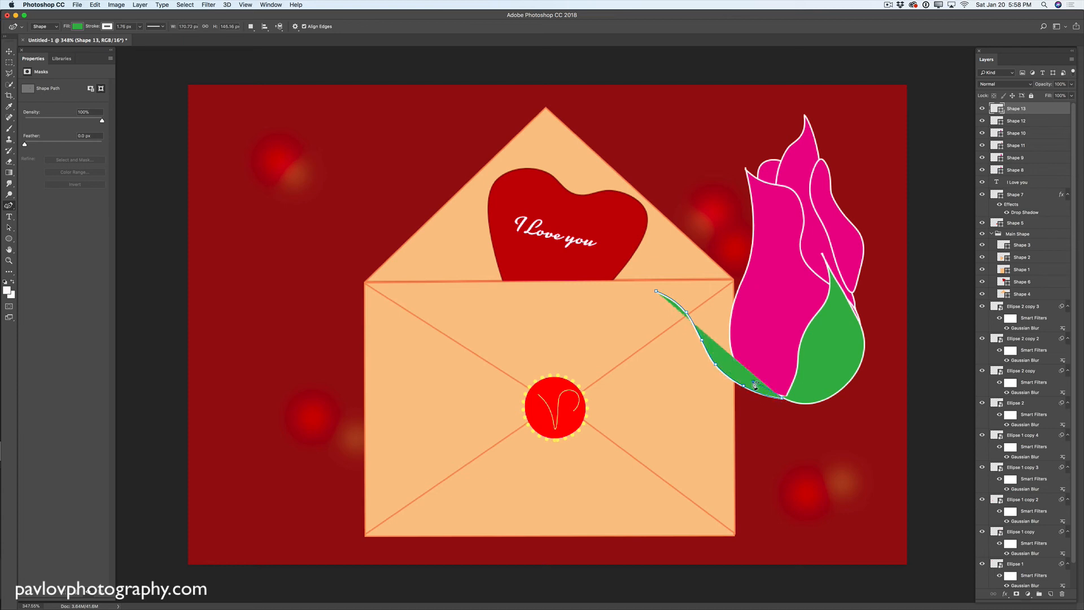
pyautogui.click(753, 381)
pyautogui.click(730, 351)
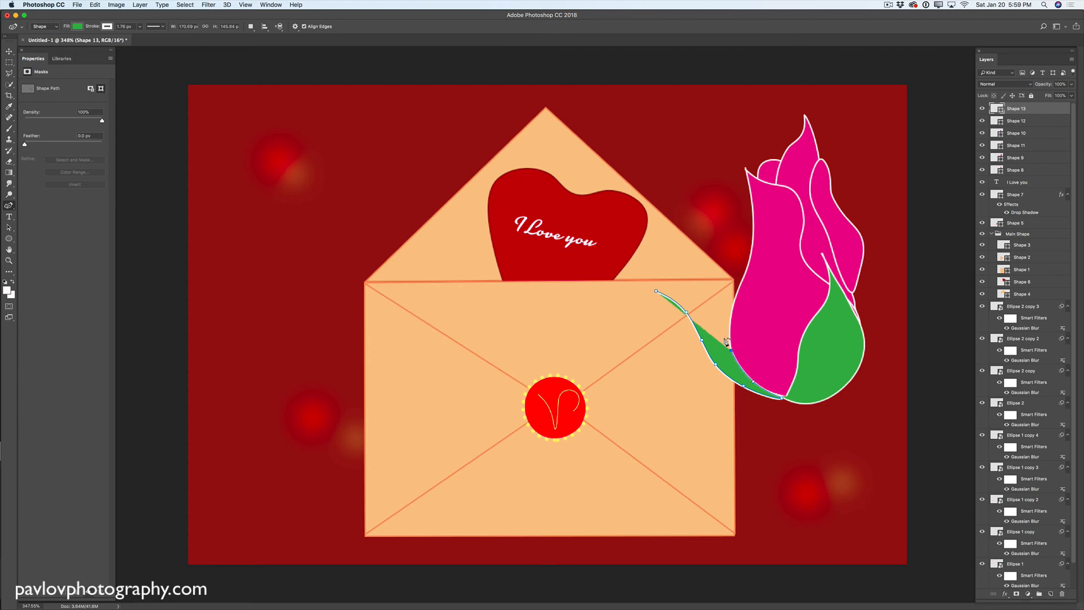
pyautogui.click(715, 323)
pyautogui.click(685, 301)
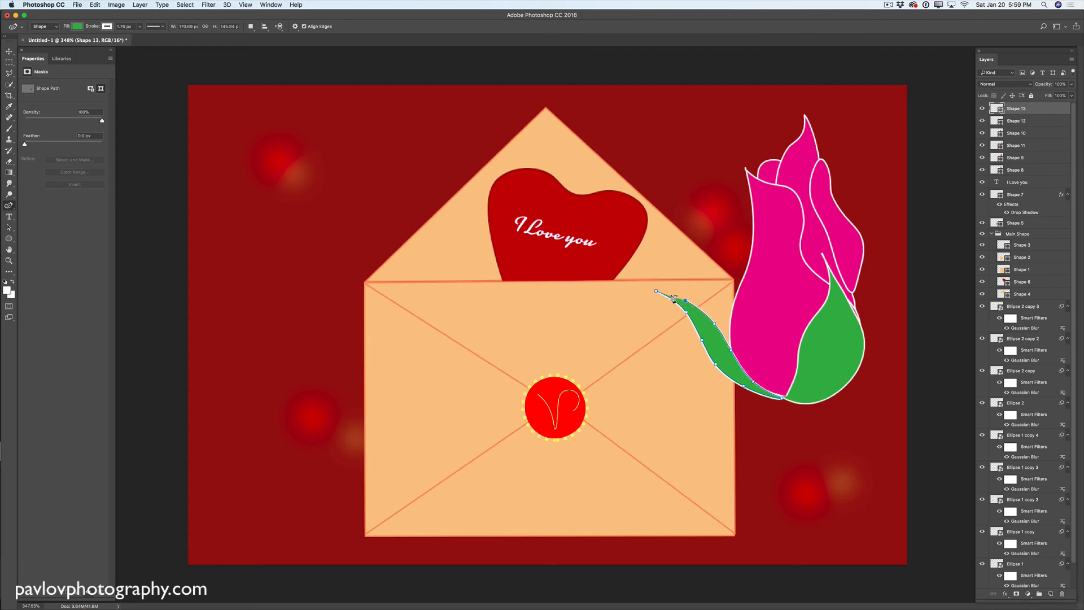
pyautogui.click(656, 291)
# On a new layer, draw a closed green leaf about 115 px wide and 309 px tall, curving from the flower's base up its right side.
pyautogui.click(1052, 594)
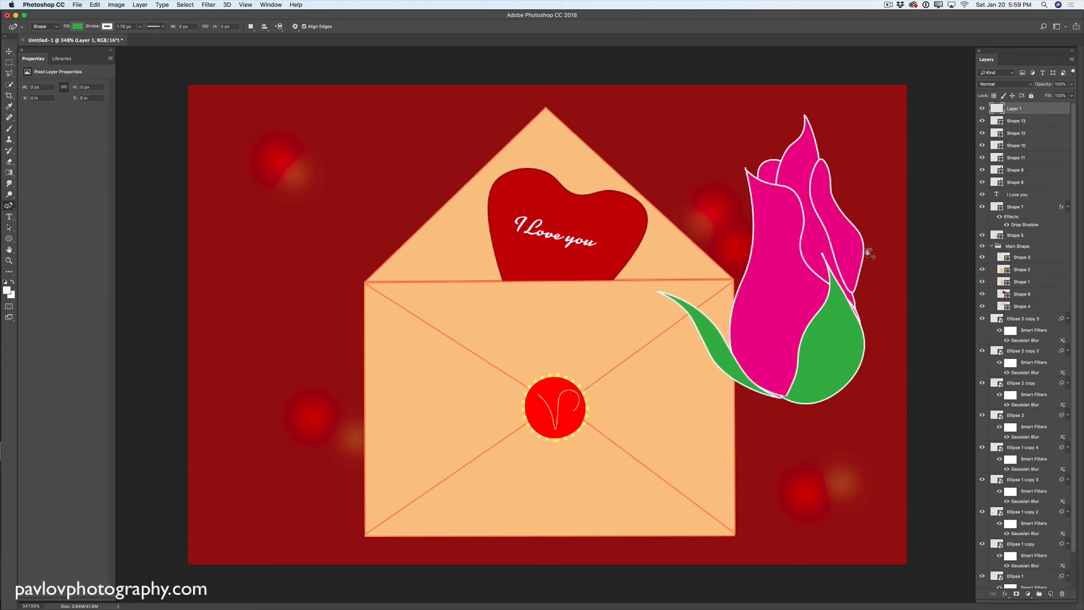
pyautogui.click(862, 344)
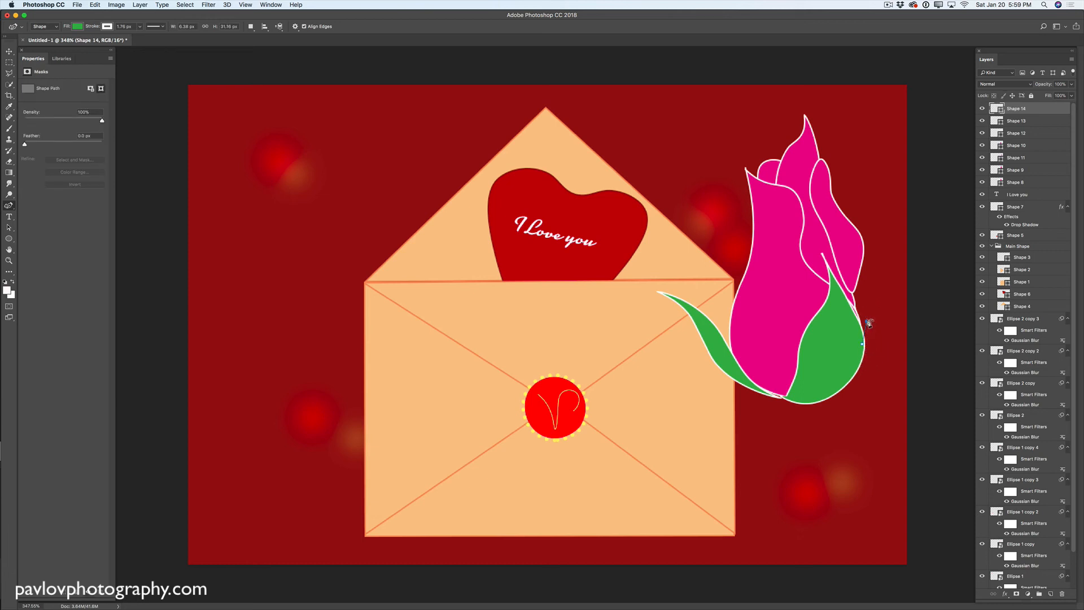
pyautogui.click(867, 319)
pyautogui.click(869, 264)
pyautogui.click(882, 231)
pyautogui.click(882, 179)
pyautogui.click(894, 221)
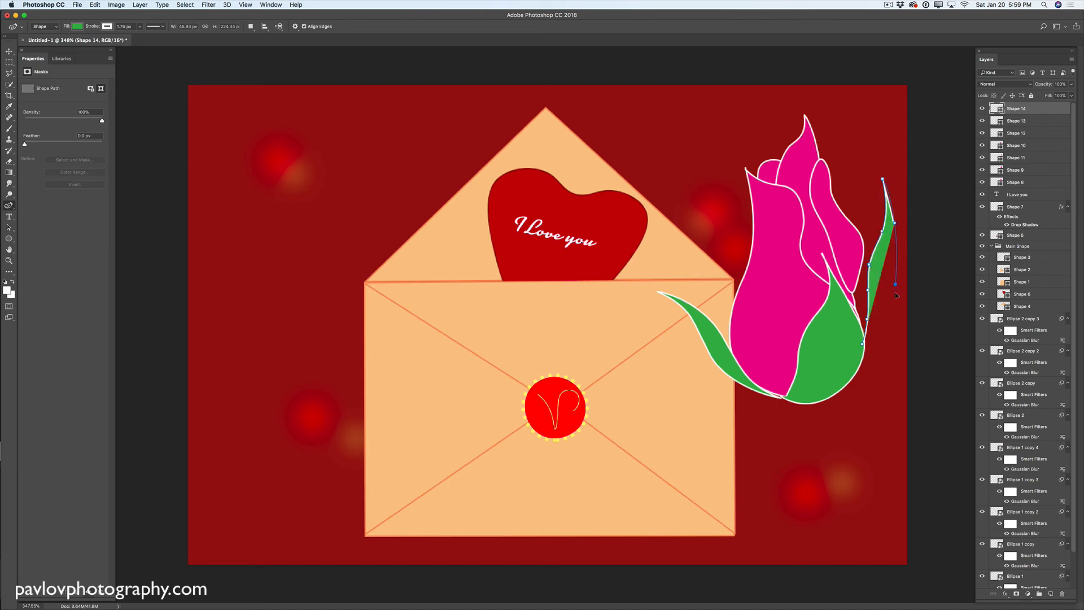
pyautogui.click(895, 284)
pyautogui.click(883, 345)
pyautogui.click(858, 387)
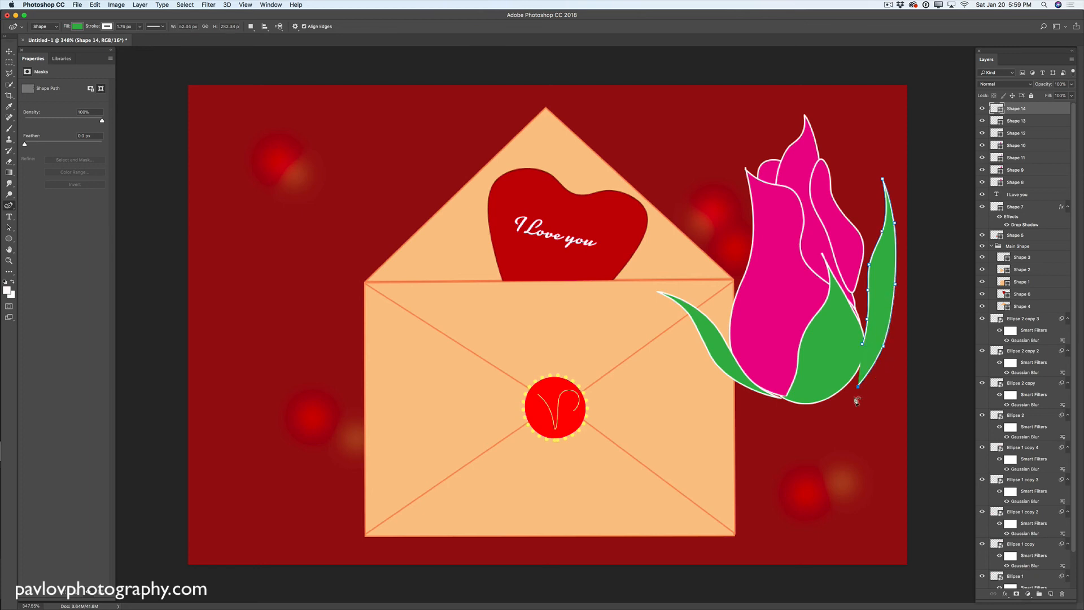
pyautogui.click(810, 406)
pyautogui.click(825, 389)
pyautogui.click(854, 370)
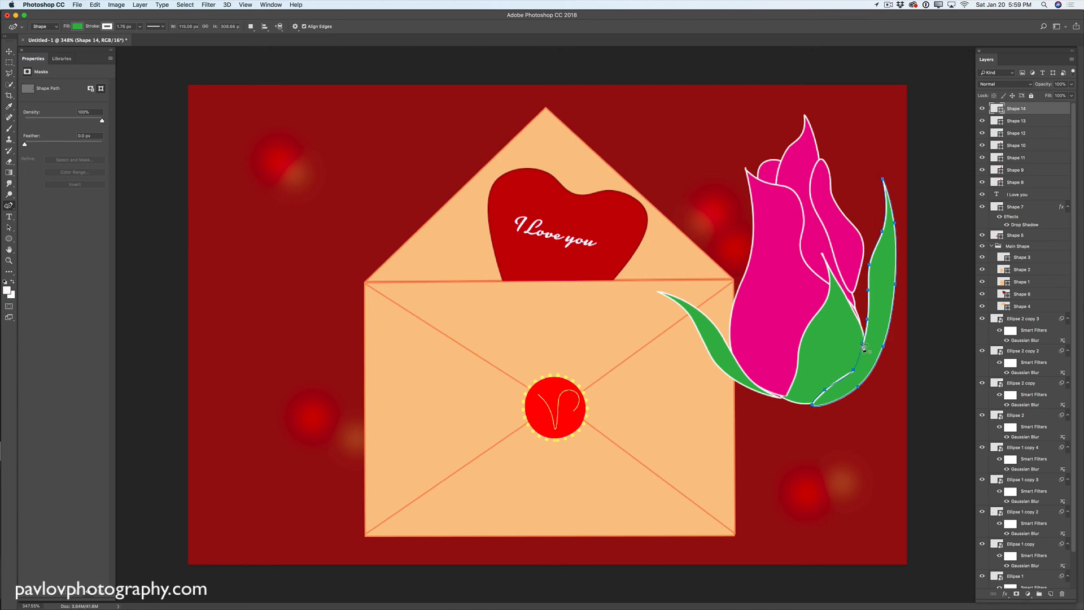
pyautogui.click(864, 348)
# Group all the flower's petal, sepal and leaf shape layers into a group named Rose with Normal blending mode.
pyautogui.click(983, 182)
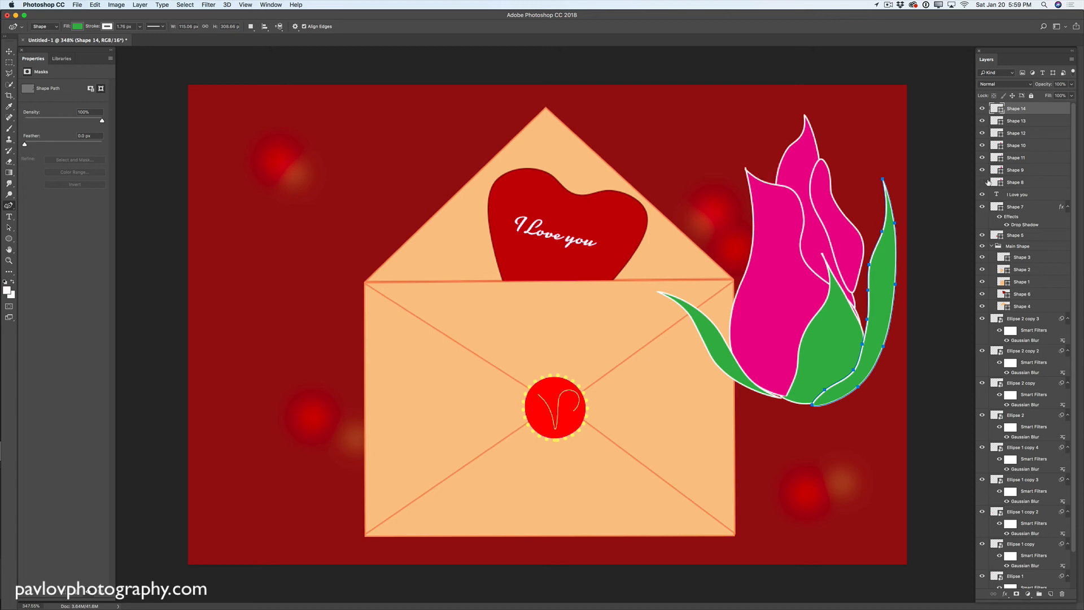
pyautogui.click(982, 183)
pyautogui.click(1020, 183)
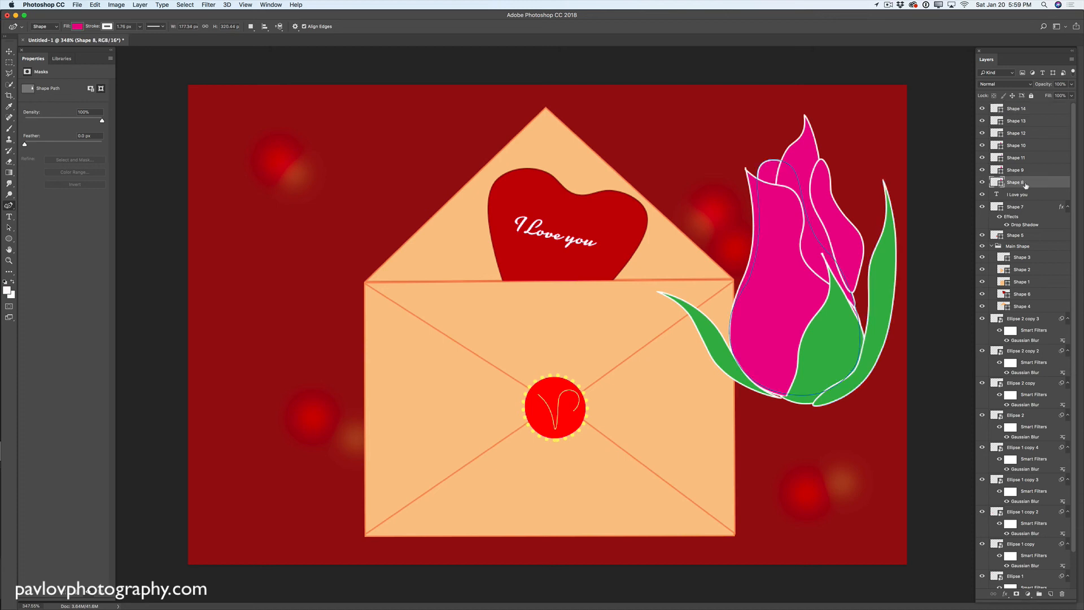
pyautogui.keyDown('shift'); pyautogui.click(1033, 109); pyautogui.keyUp('shift')
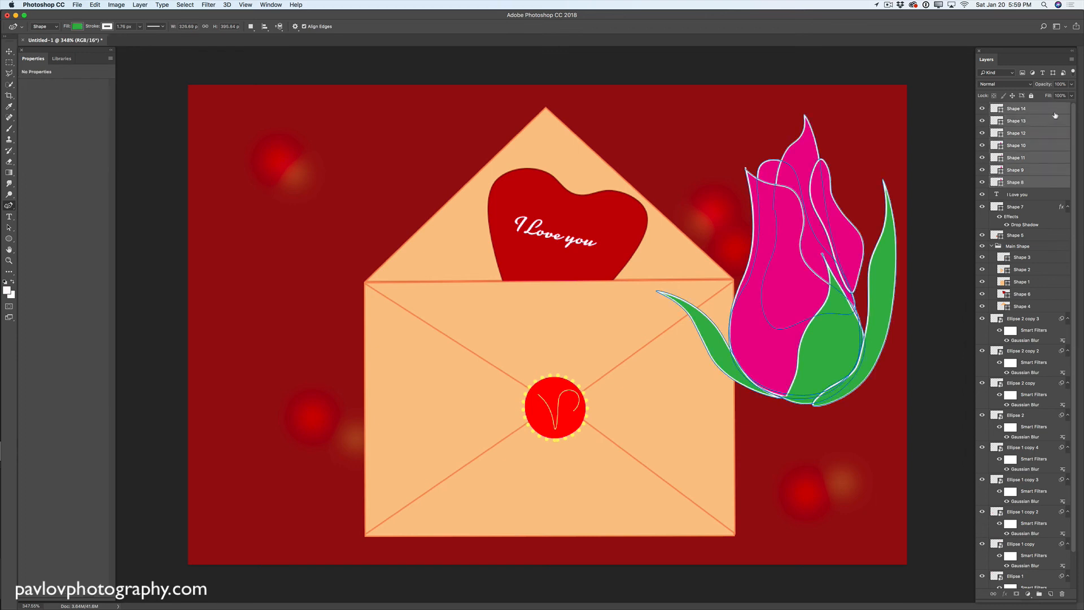
pyautogui.rightClick(1015, 146)
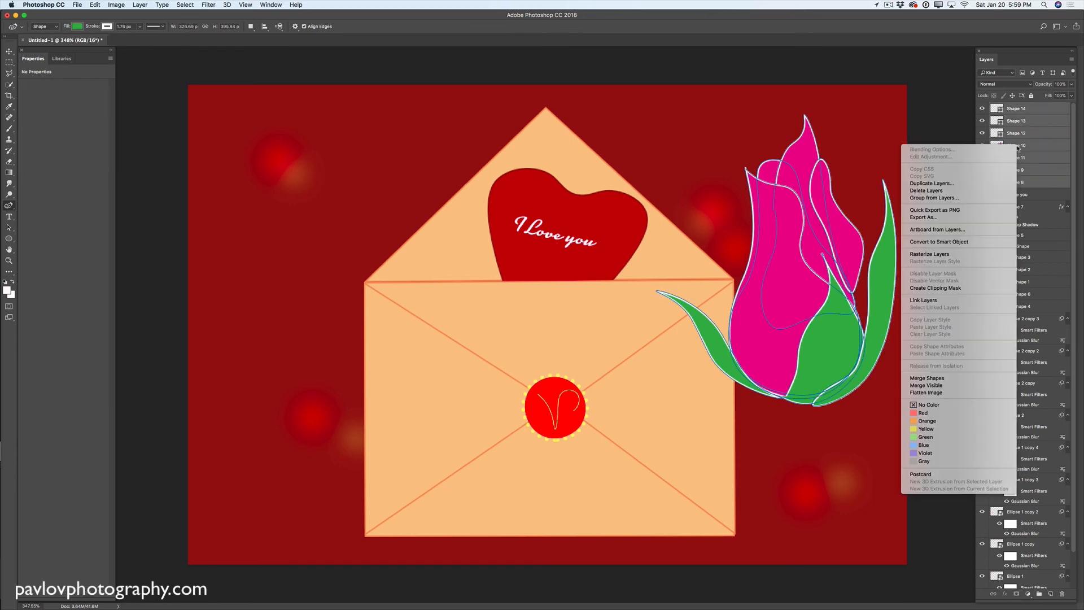
pyautogui.click(944, 198)
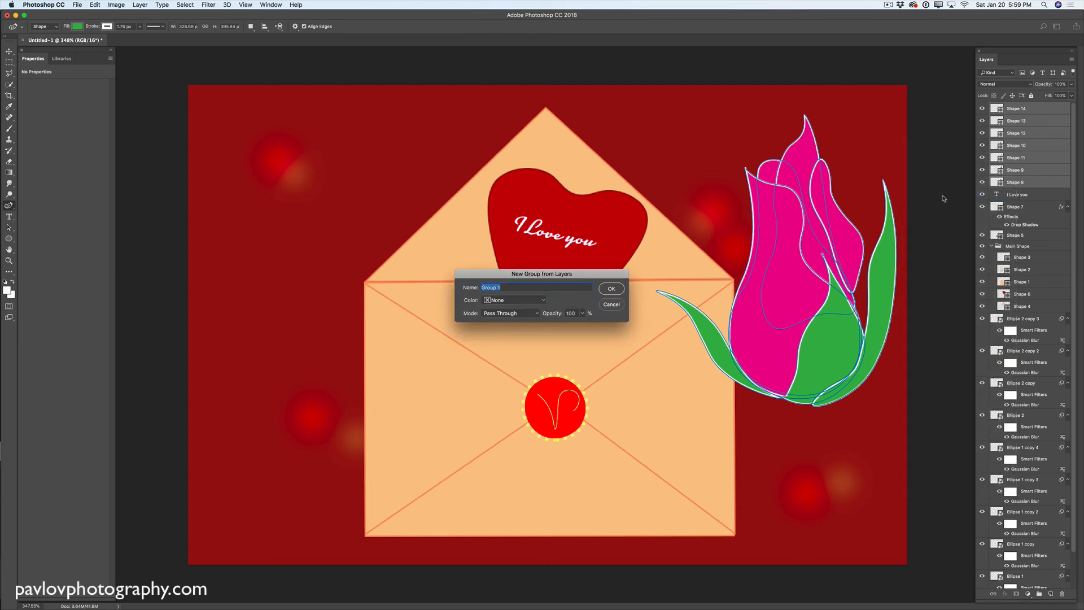
pyautogui.write('Rose')
pyautogui.click(520, 314)
pyautogui.click(509, 326)
pyautogui.click(612, 289)
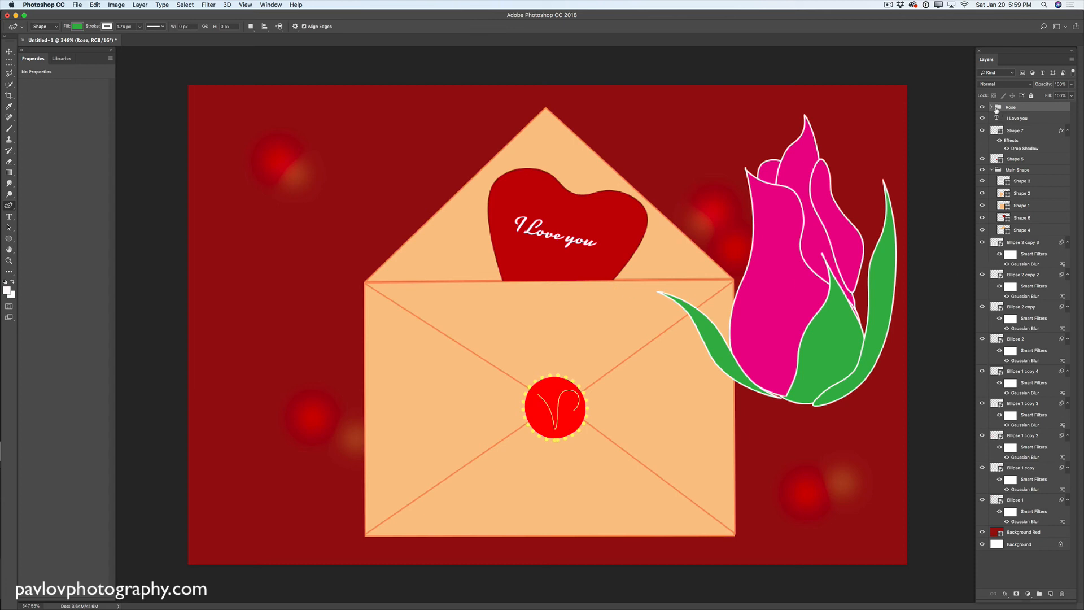
# Scale all the shapes in the Rose group to about 52% width and 51% height, and move them onto the envelope's lower right corner.
pyautogui.click(992, 108)
pyautogui.click(1021, 118)
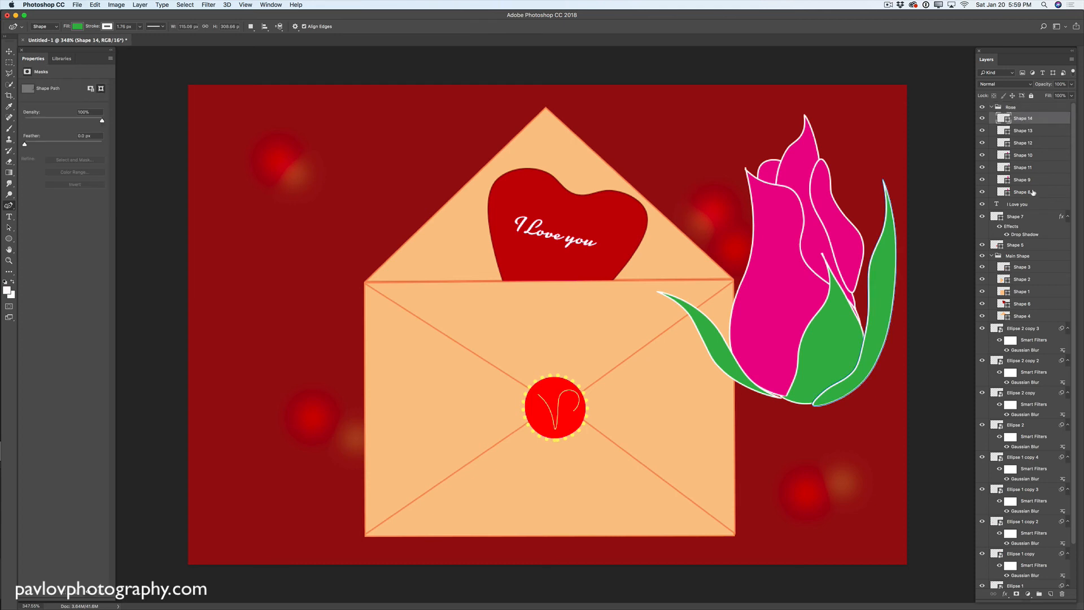
pyautogui.keyDown('shift'); pyautogui.click(1033, 196); pyautogui.keyUp('shift')
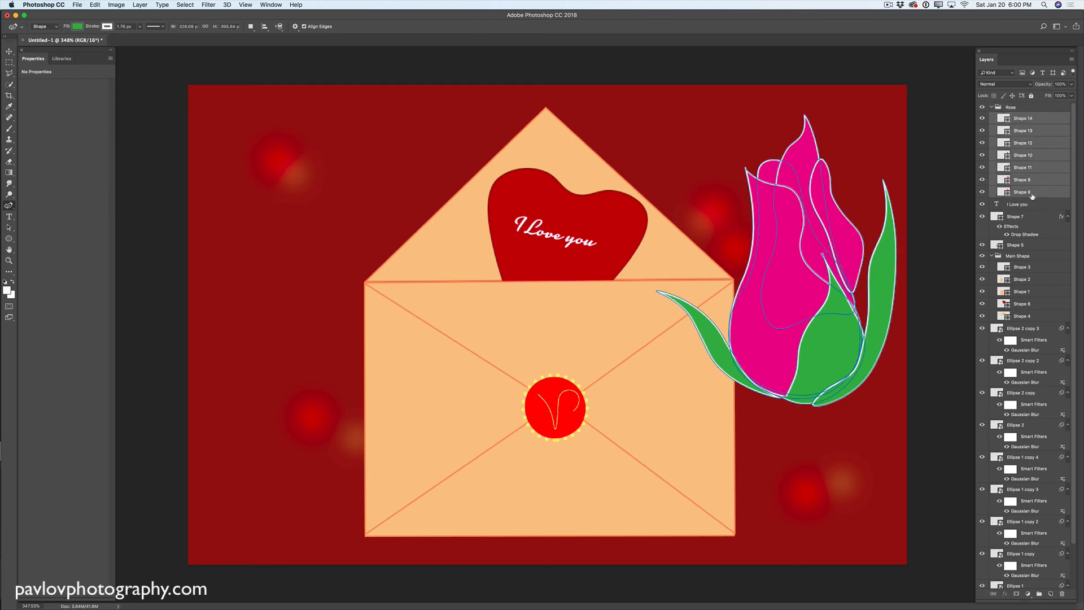
pyautogui.click(96, 4)
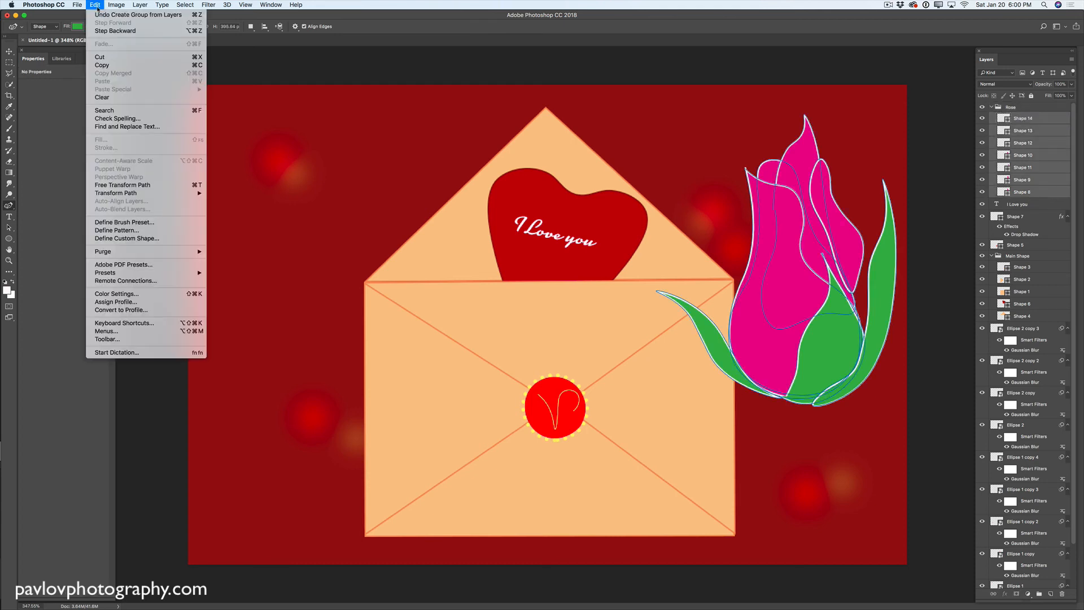
pyautogui.click(137, 185)
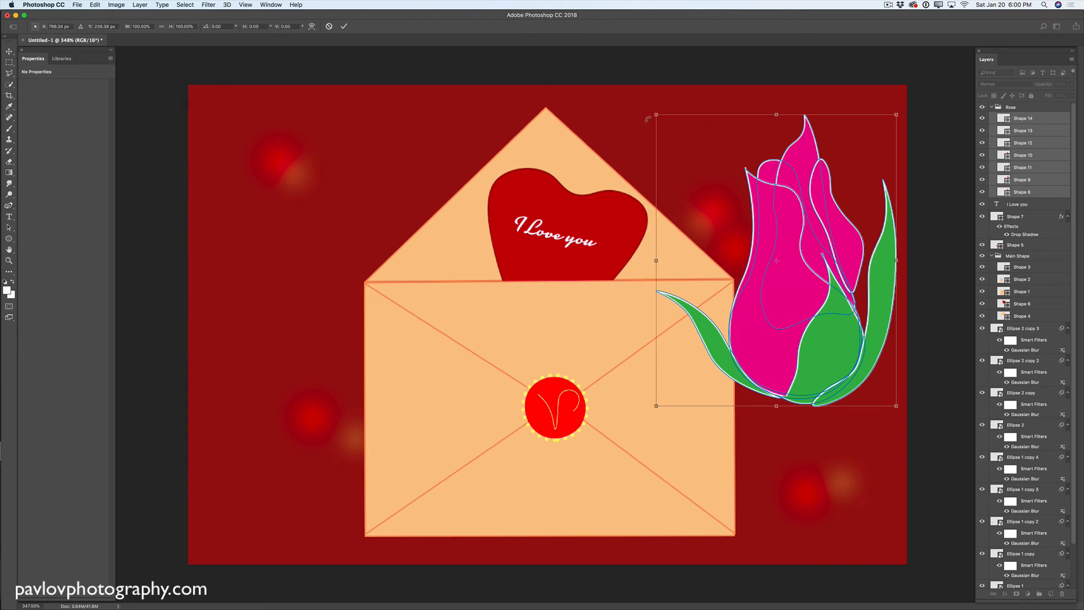
pyautogui.moveTo(655, 114); pyautogui.dragTo(772, 260)
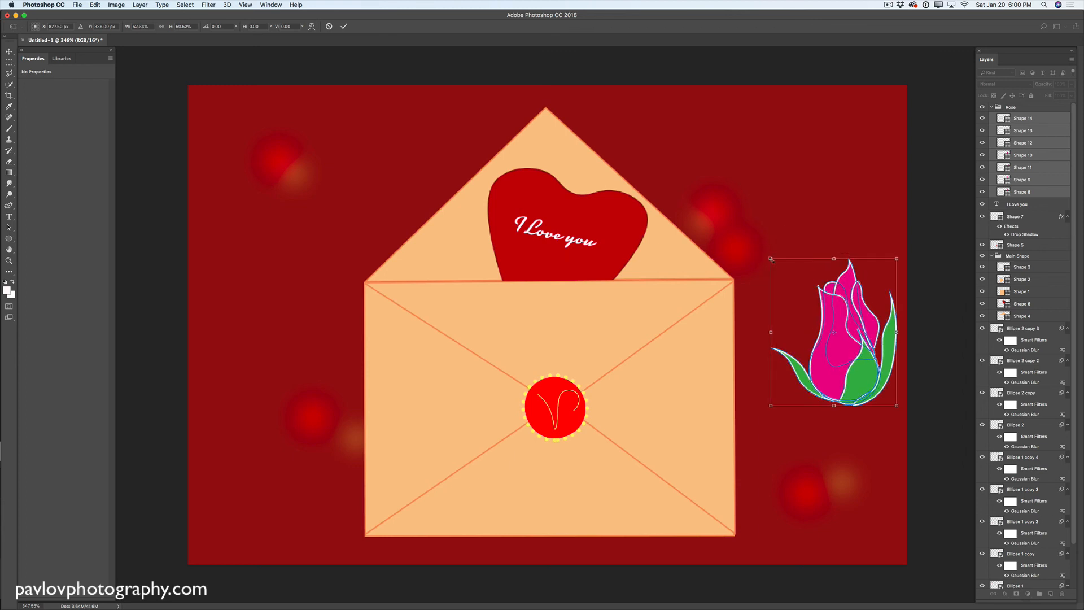
pyautogui.click(342, 28)
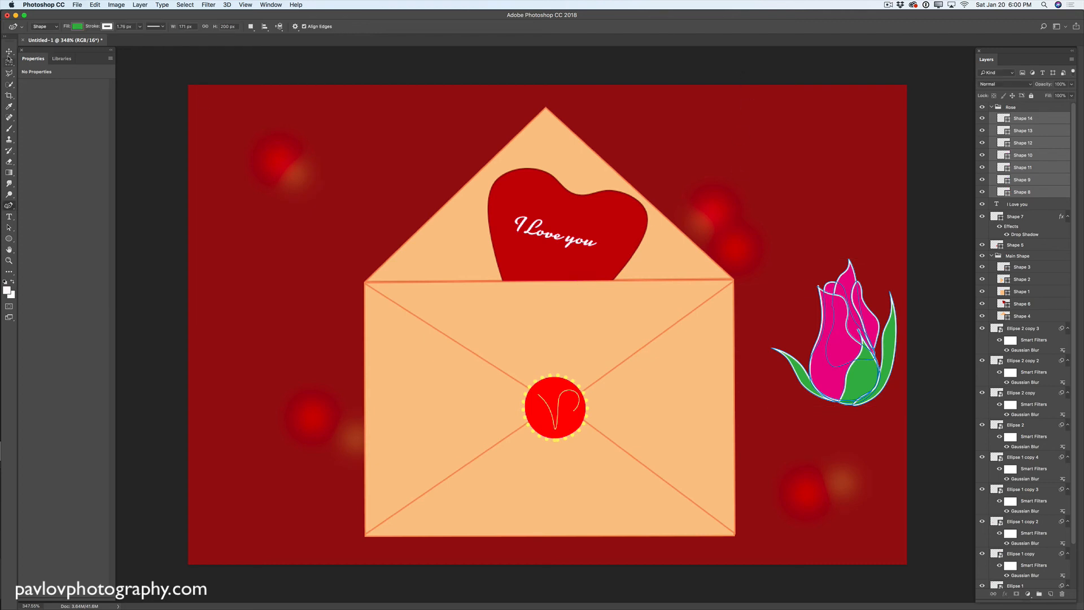
pyautogui.click(9, 52)
pyautogui.moveTo(838, 404); pyautogui.dragTo(735, 541)
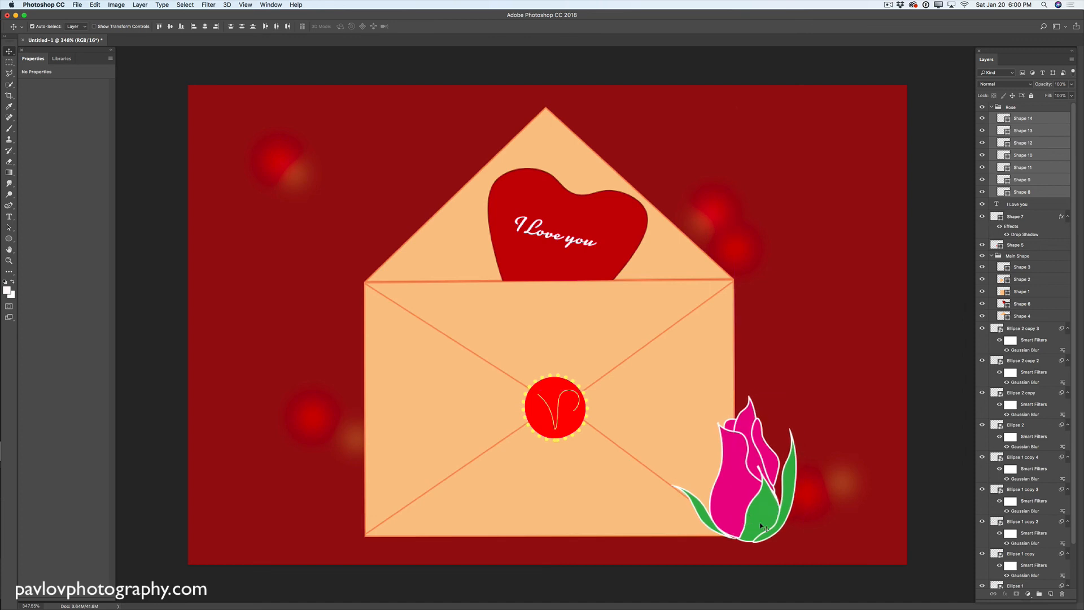